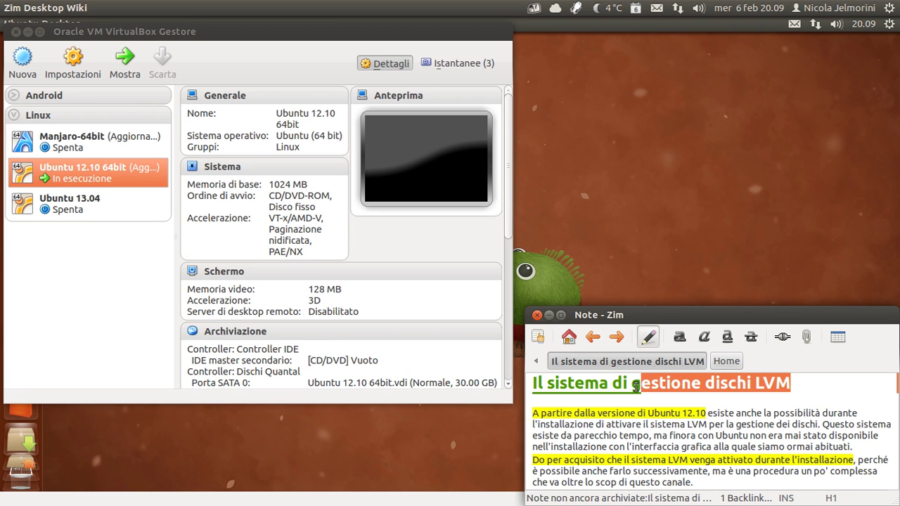
Step: Read the note's heading "Il sistema di gestione dischi LVM", marking the term LVM
double_click(761, 383)
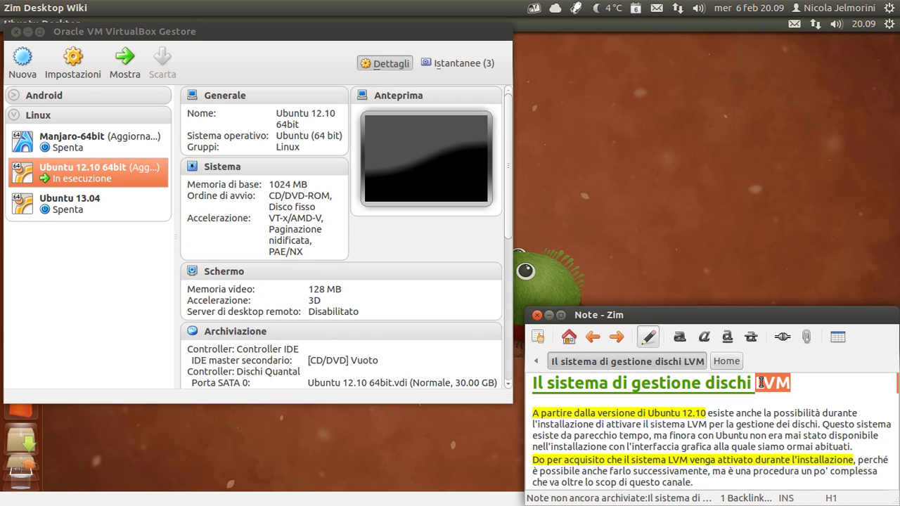
left_click(806, 385)
left_click(543, 408)
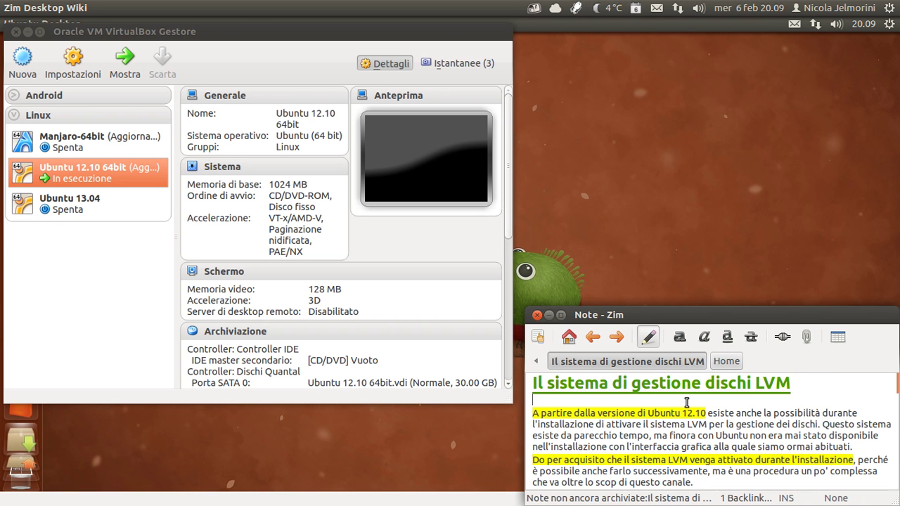
left_click(797, 383)
left_click_drag(769, 384, 742, 398)
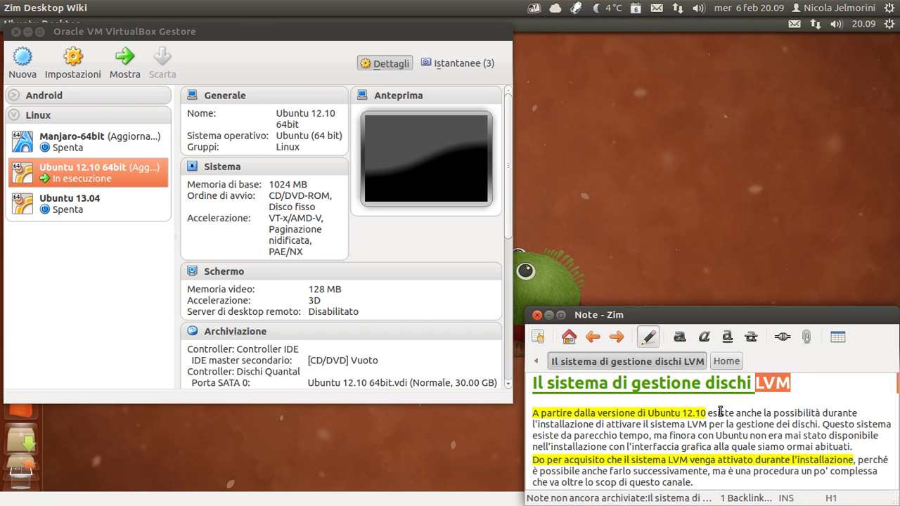
left_click(721, 412)
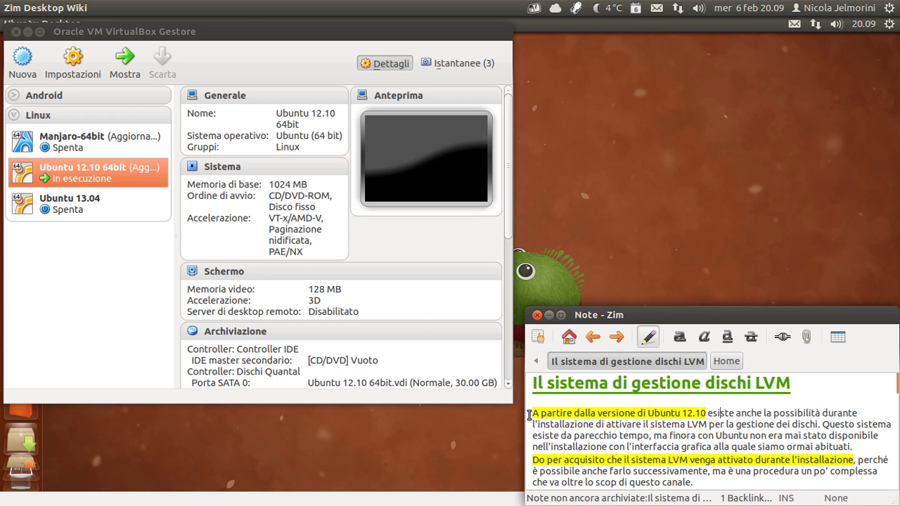
Step: Read through the note's first paragraph on LVM in Ubuntu 12.10, marking each passage from its opening words to its last sentence
left_click_drag(533, 413, 713, 413)
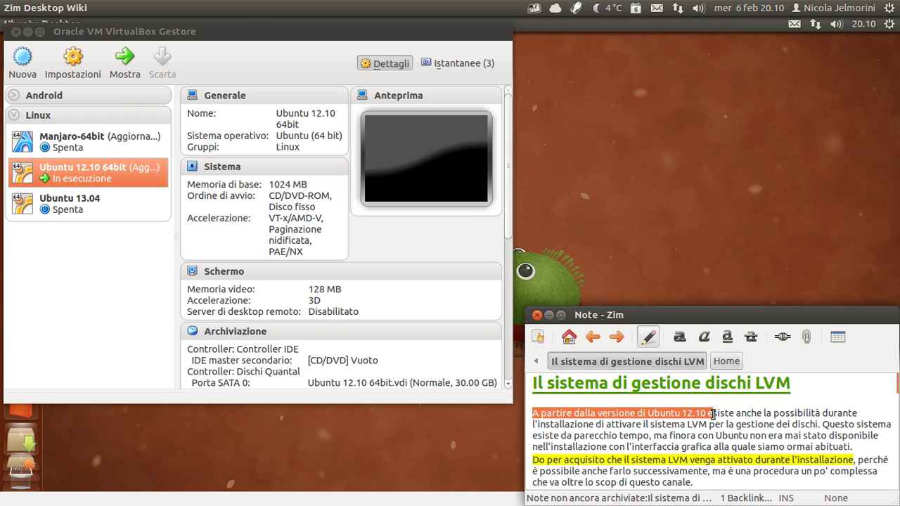
left_click_drag(713, 414, 820, 424)
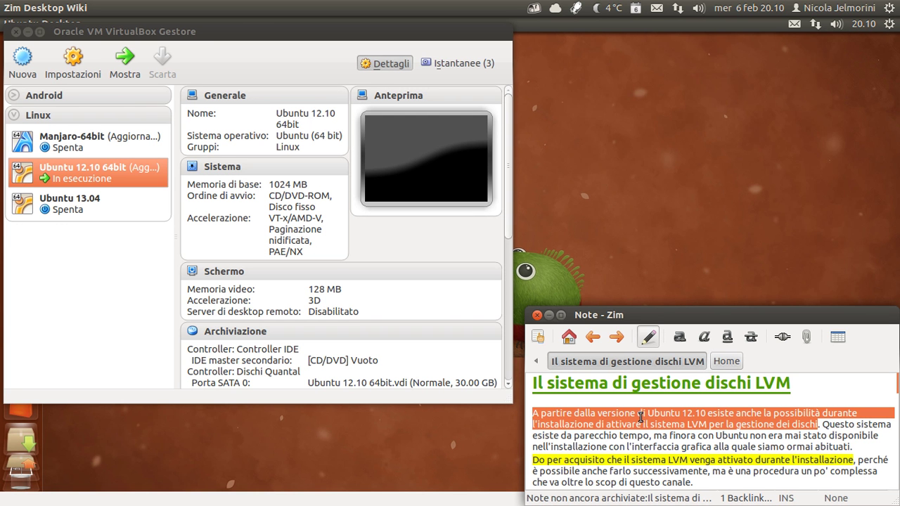
key("ctrl+u")
left_click_drag(639, 412, 675, 413)
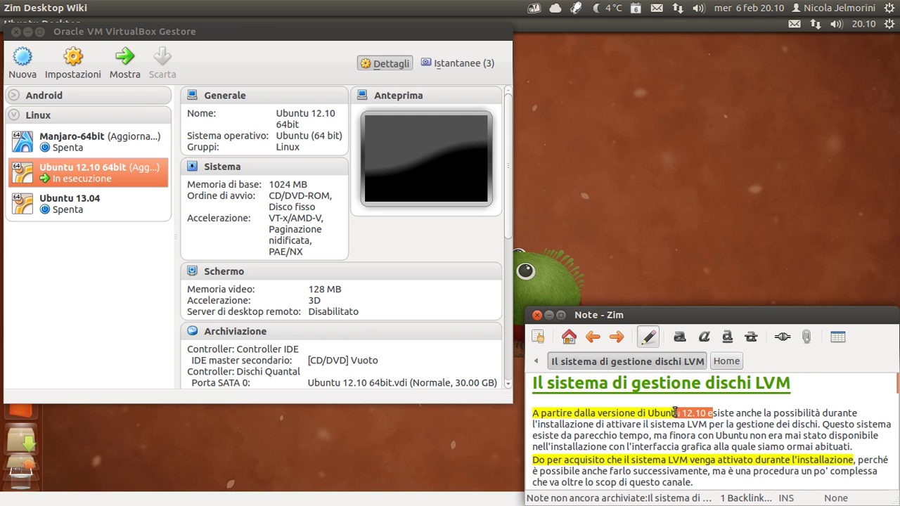
left_click(820, 424)
left_click_drag(798, 381, 632, 383)
left_click(827, 424)
left_click_drag(821, 424, 651, 437)
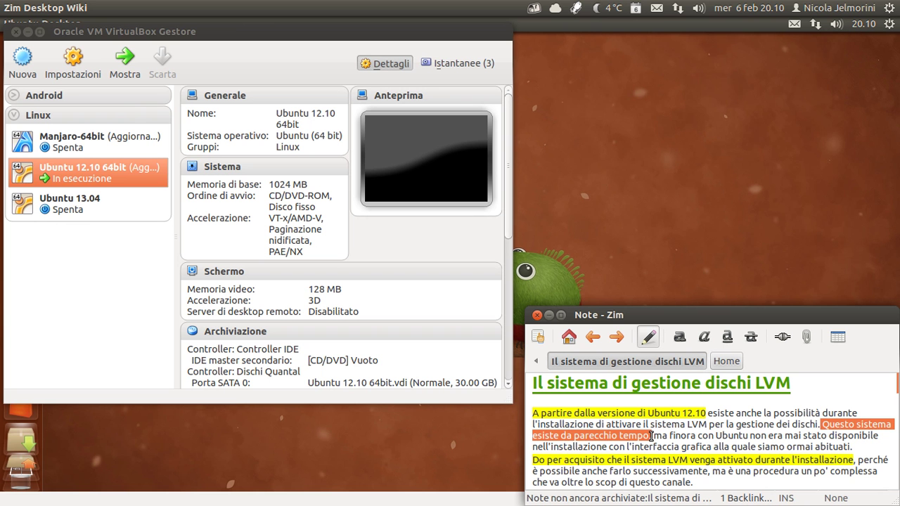
left_click_drag(651, 436, 848, 447)
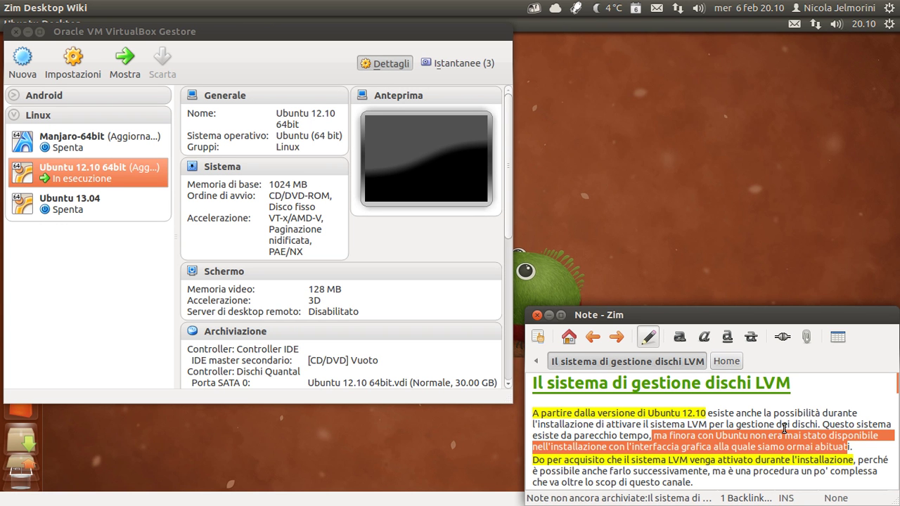
left_click(777, 426)
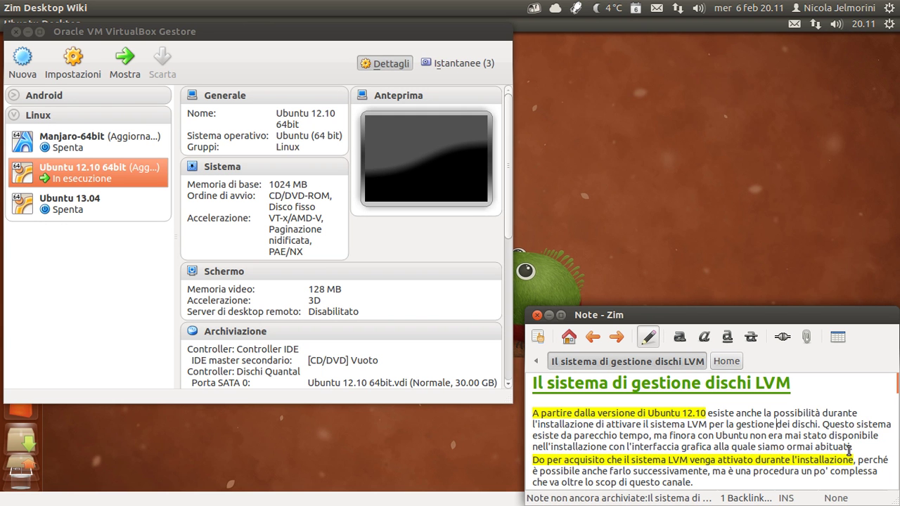
Step: Review the mention of Ubuntu 12.10 and the passage on activating LVM for disk management in the first paragraph
left_click_drag(849, 448, 683, 426)
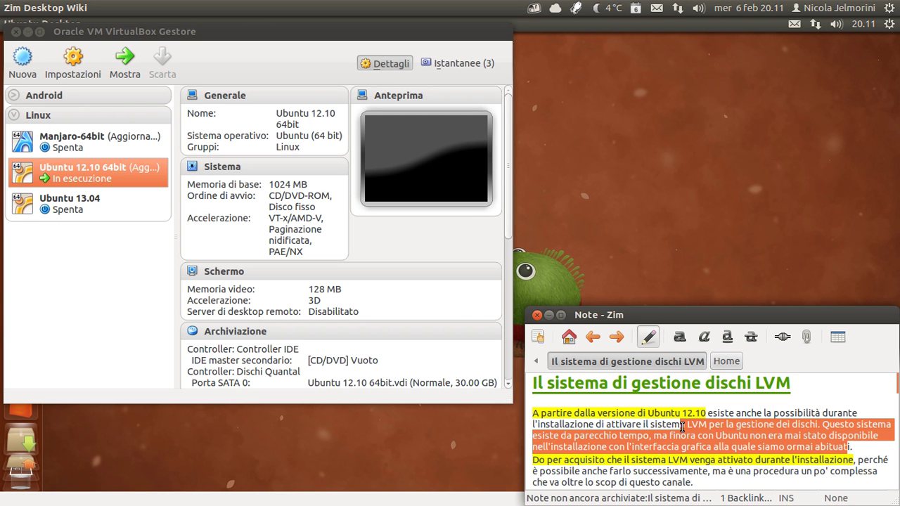
left_click(680, 414)
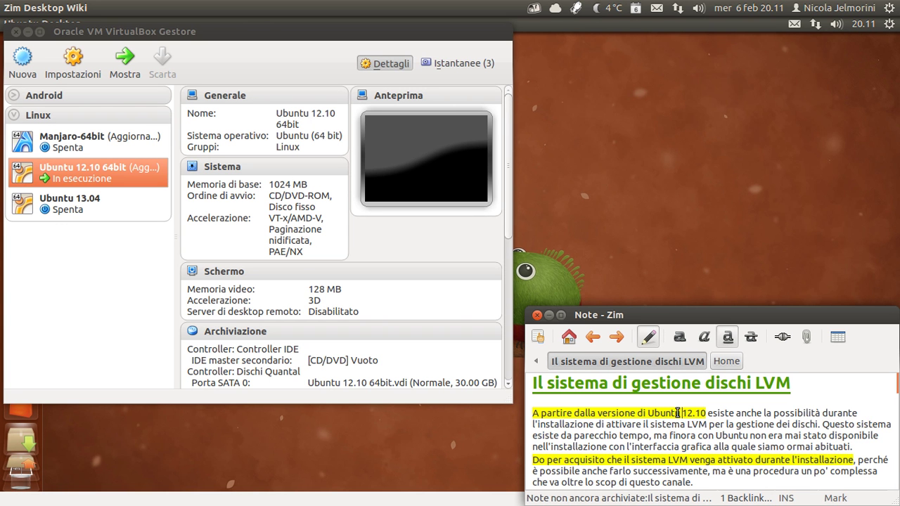
left_click_drag(677, 413, 714, 413)
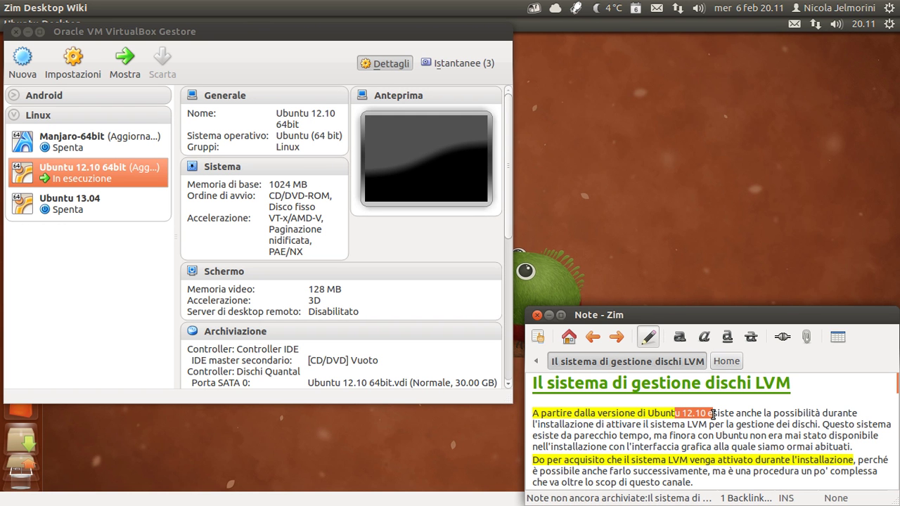
left_click_drag(713, 415, 711, 418)
left_click_drag(708, 415, 684, 414)
key("ctrl+u")
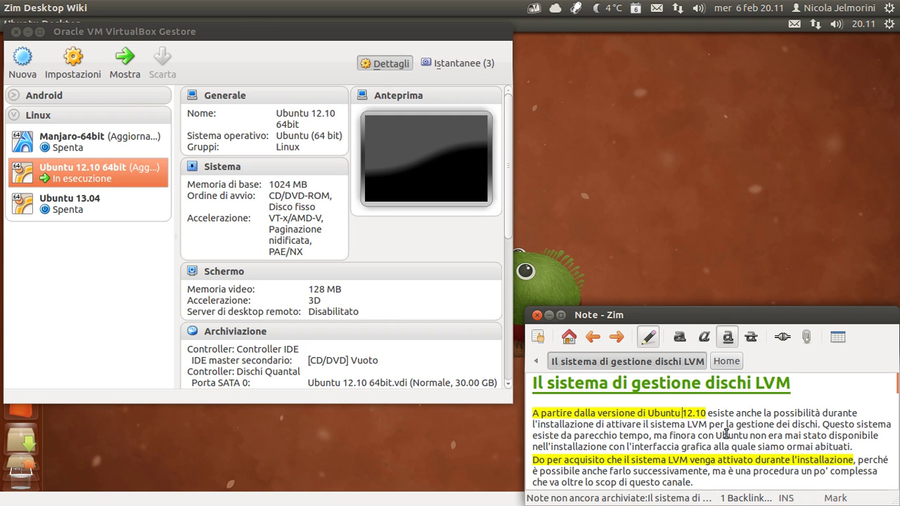
left_click_drag(720, 424, 613, 424)
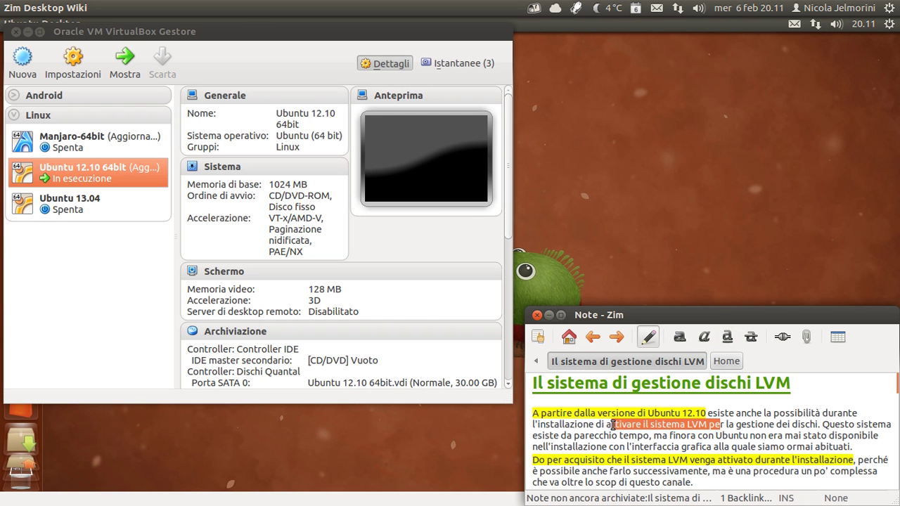
left_click_drag(821, 423, 596, 425)
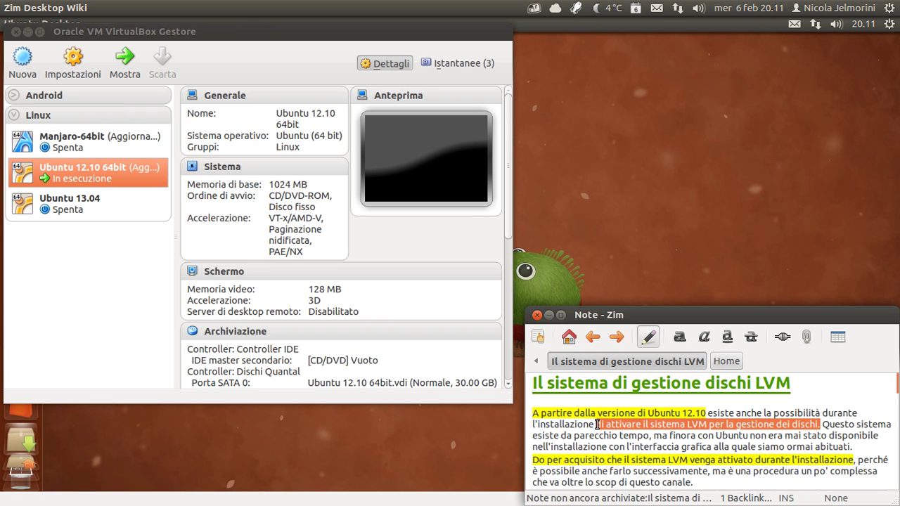
left_click_drag(631, 384, 729, 384)
left_click(761, 441)
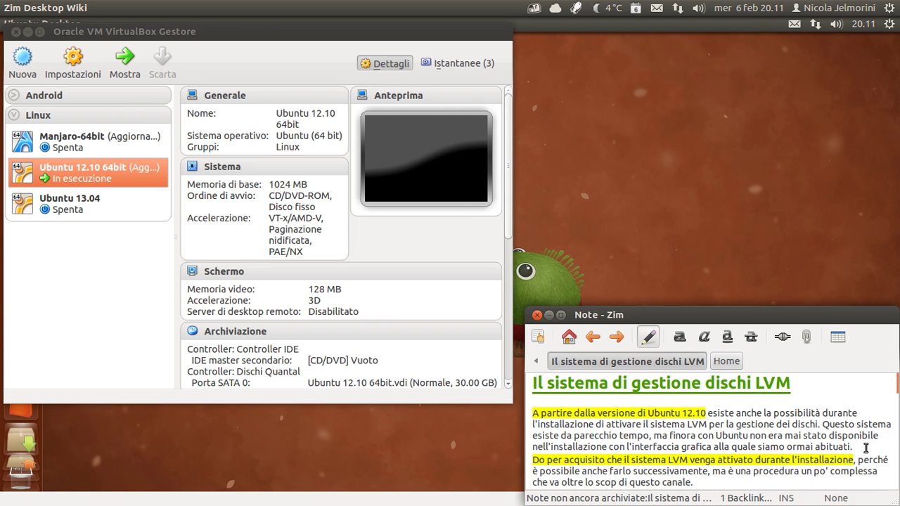
Step: Mark the whole first paragraph and its Ubuntu 12.10 mention for a final review, then clear the selection
left_click_drag(862, 448, 515, 415)
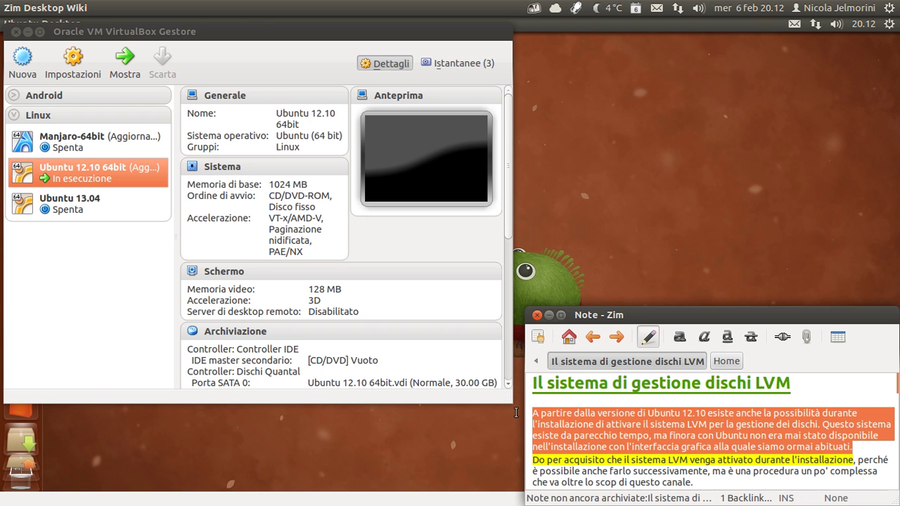
left_click(597, 415)
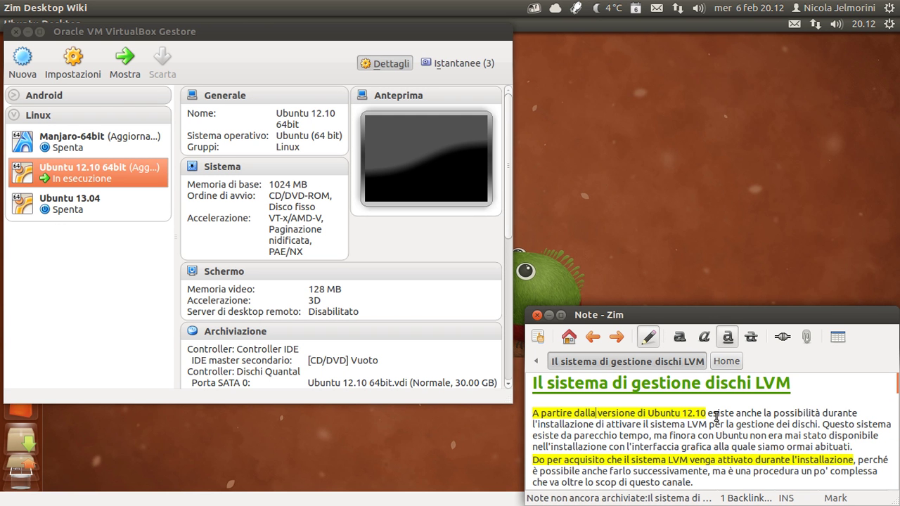
left_click_drag(730, 415, 648, 415)
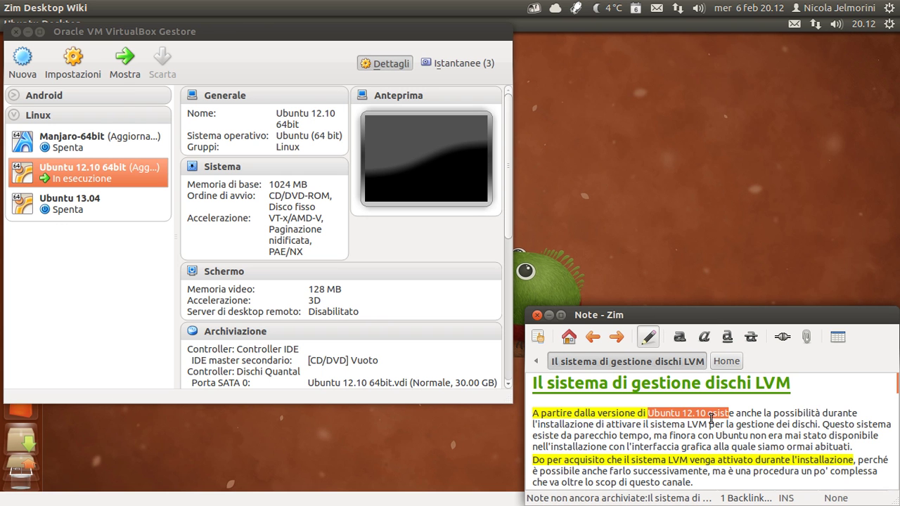
left_click(757, 431)
left_click_drag(872, 447, 527, 407)
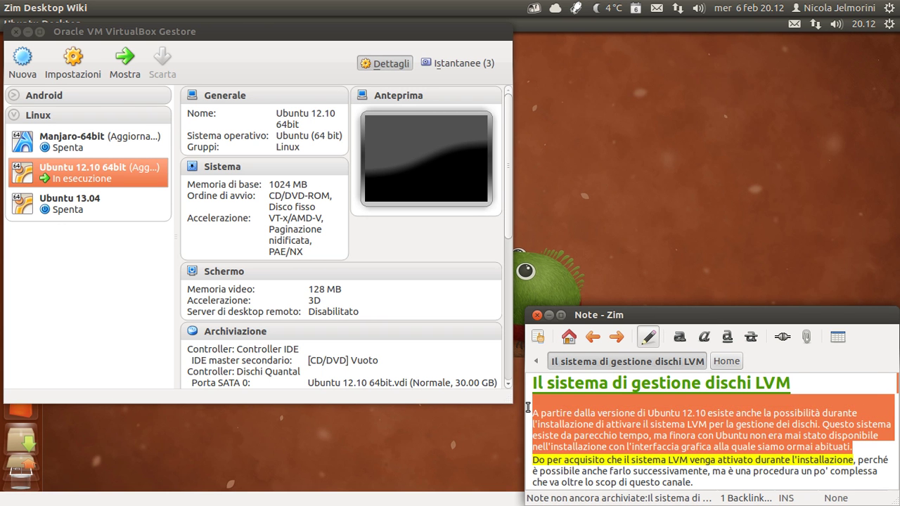
left_click(611, 422)
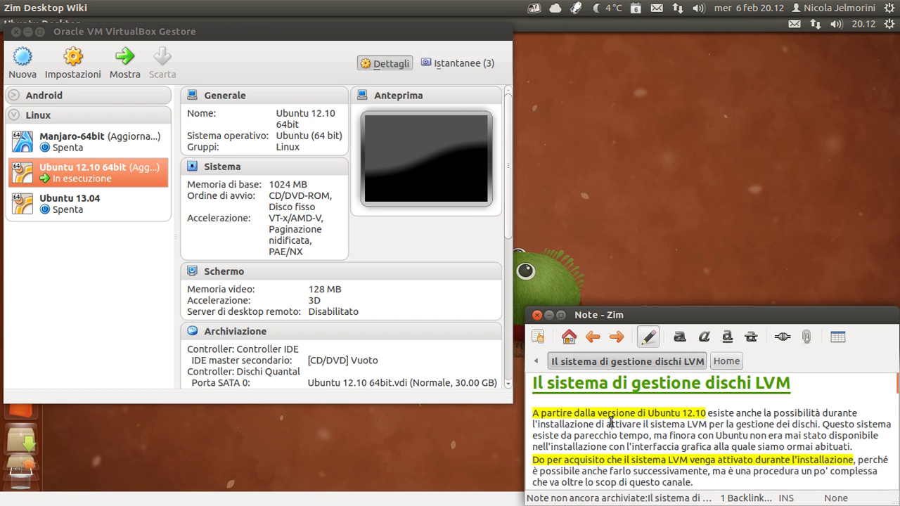
Step: Read the paragraph on activating LVM during installation, marking its highlighted opening and the explanation about enabling it after installation
scroll(610, 422, "down", 1)
scroll(611, 422, "down", 1)
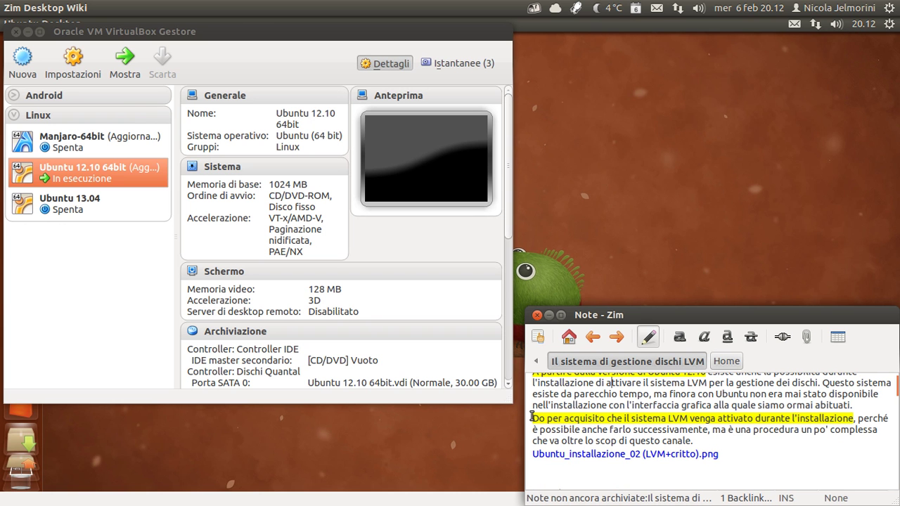
left_click_drag(532, 419, 856, 420)
key("ctrl+u")
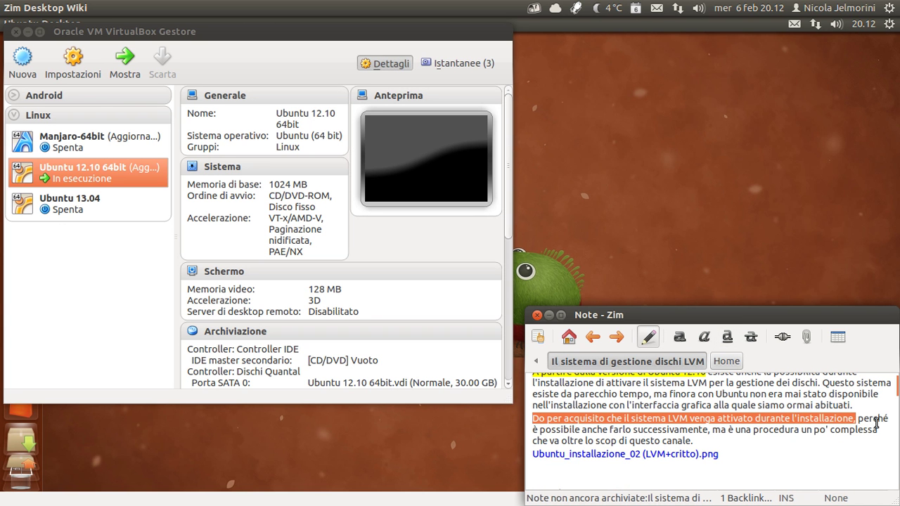
left_click(856, 418)
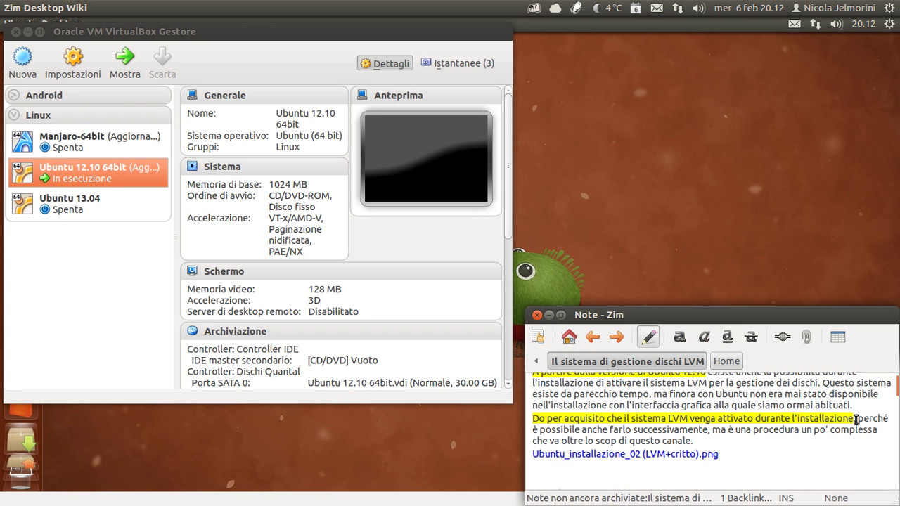
left_click(857, 429, "shift")
mouse_move(856, 429)
left_mouse_down()
mouse_move(870, 429)
mouse_move(871, 440)
left_mouse_up()
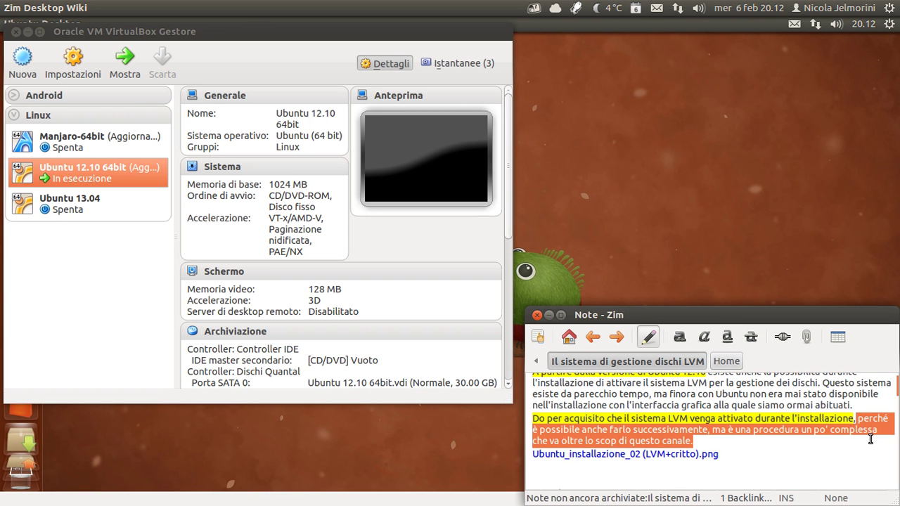
left_click(707, 441)
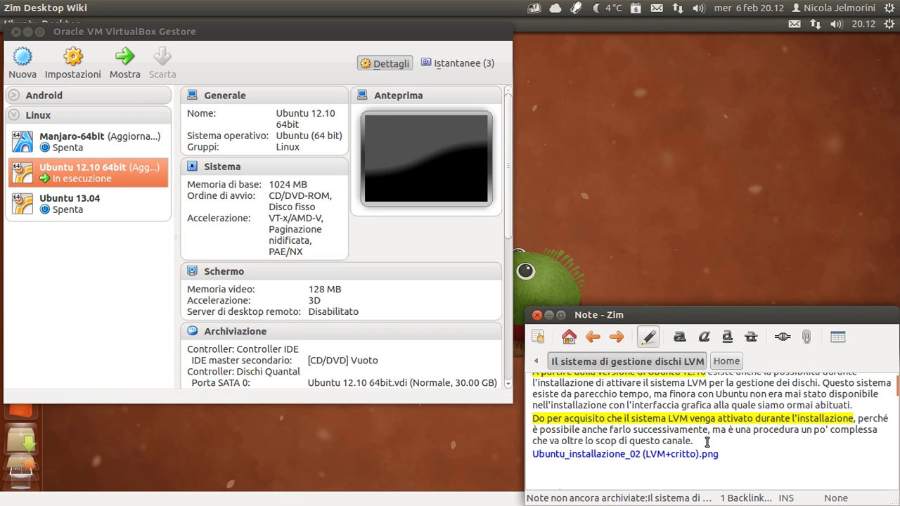
left_click_drag(536, 424, 857, 418)
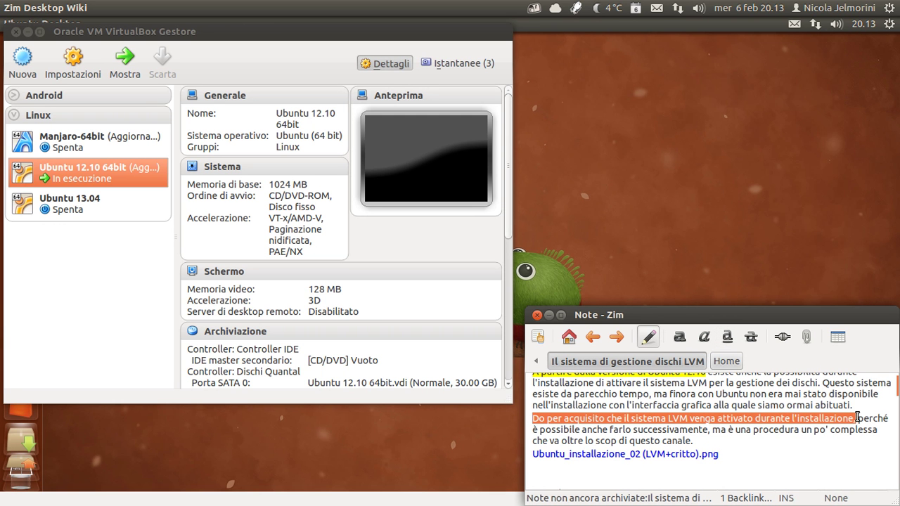
key("ctrl+u")
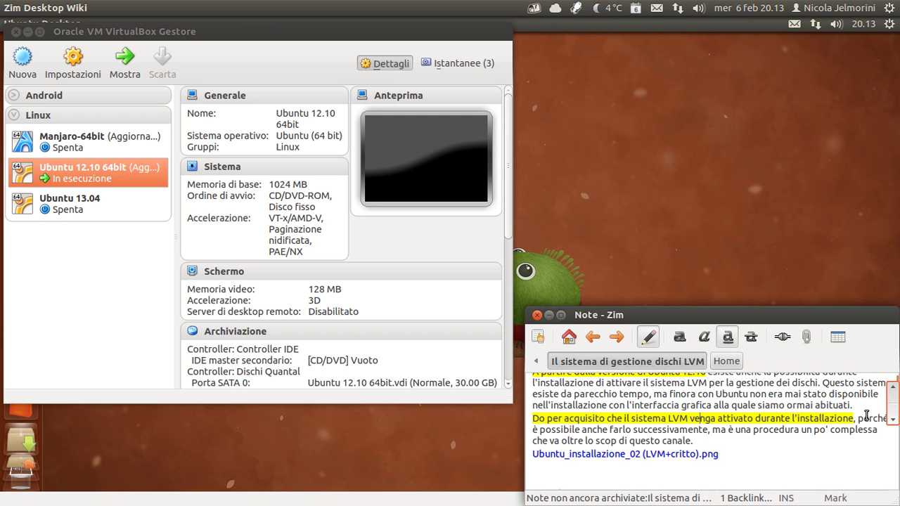
left_click_drag(858, 418, 534, 420)
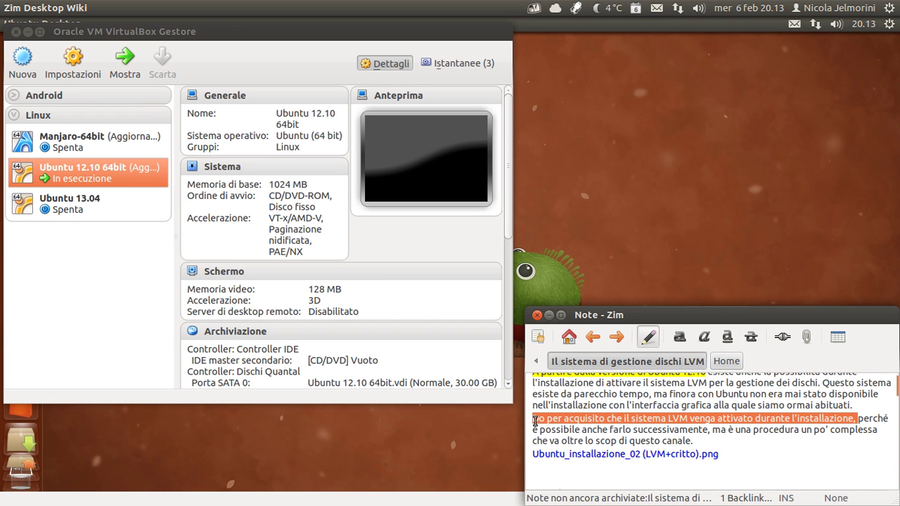
left_click(778, 447)
Step: Examine the installation options in the linked screenshot "Ubuntu_installazione_02 (LVM+critto).png", moving its window clear of the note, and close it
scroll(635, 468, "down", 1)
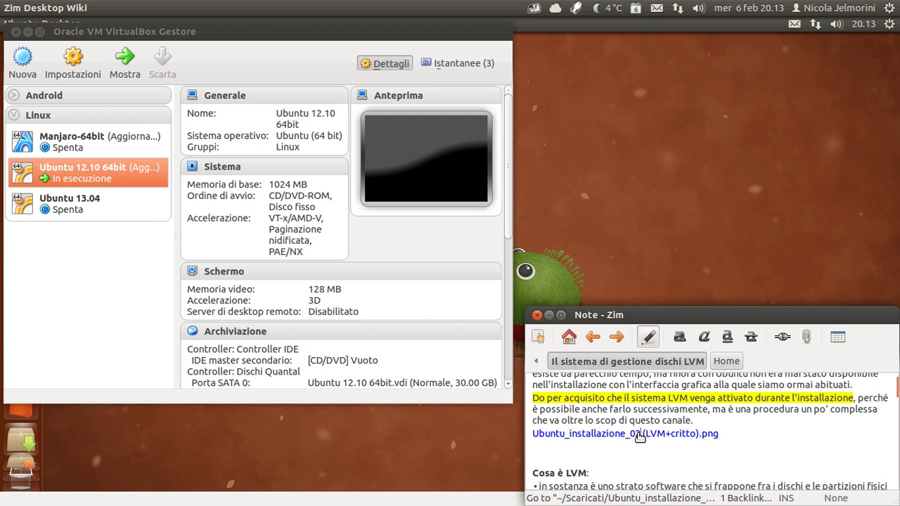
left_click(640, 437)
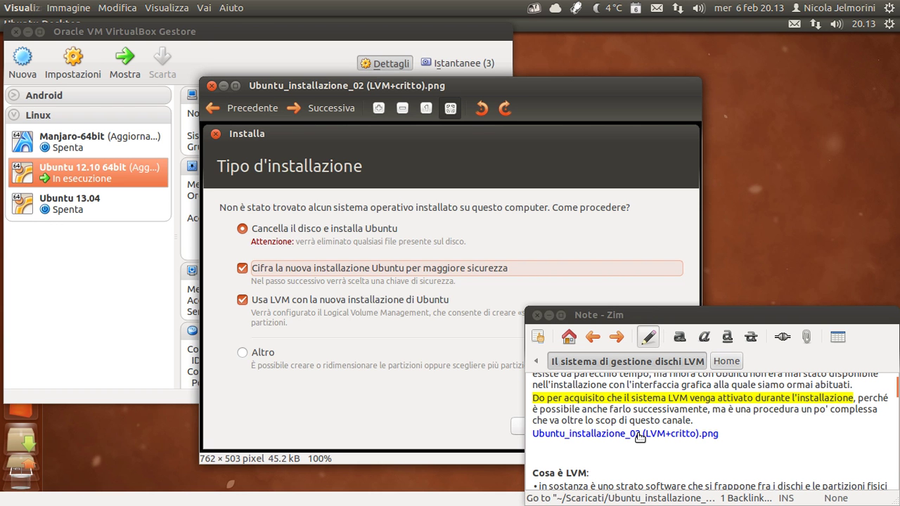
left_click_drag(489, 86, 330, 65)
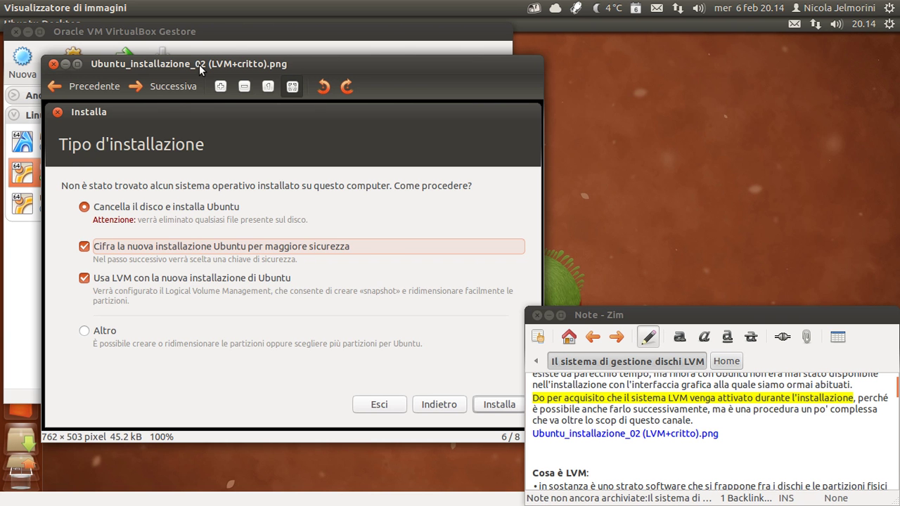
key("Escape")
Step: Look over the "Cosa è LVM" section down to its Wikipedia links, marking the word LVM in the heading
scroll(657, 424, "down", 3)
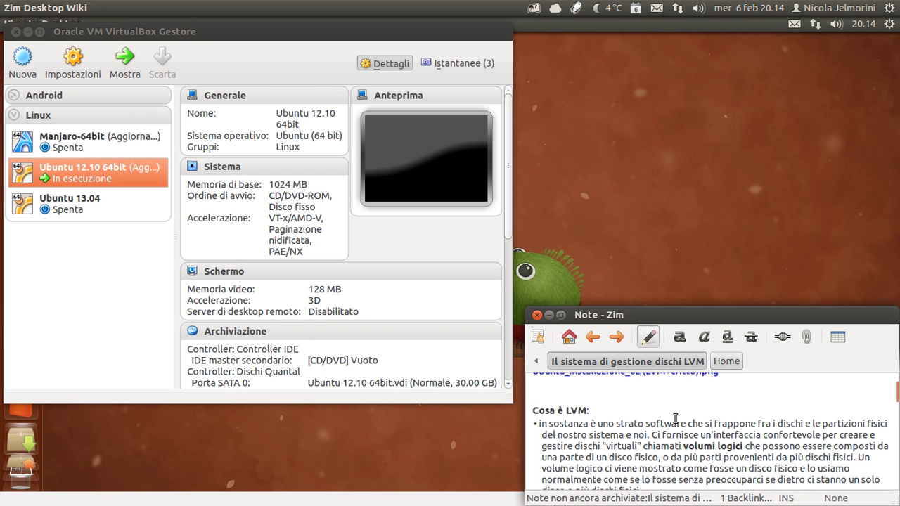
scroll(675, 419, "down", 1)
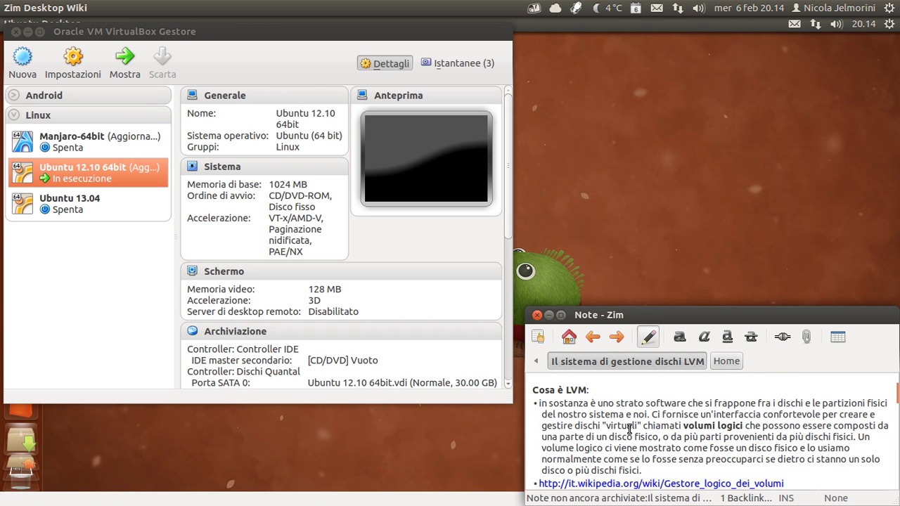
scroll(629, 429, "down", 2)
scroll(630, 429, "up", 2)
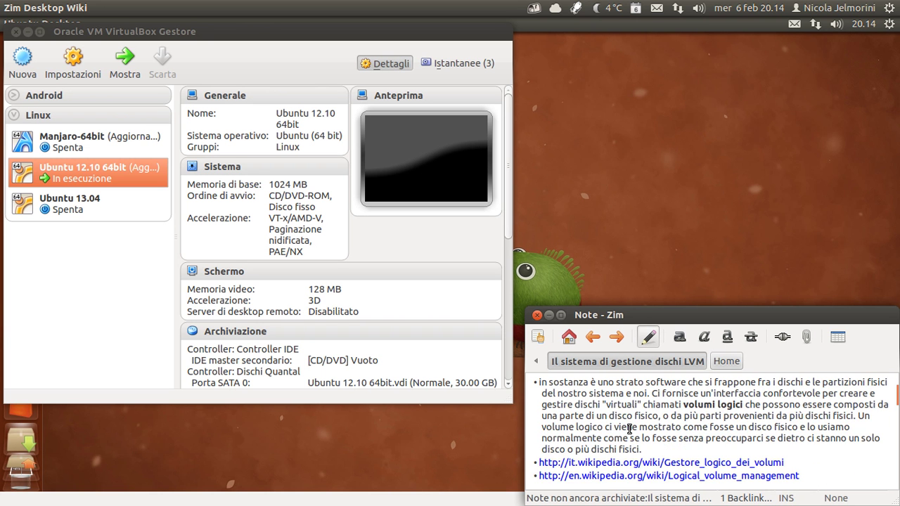
left_click(574, 390)
double_click(574, 389)
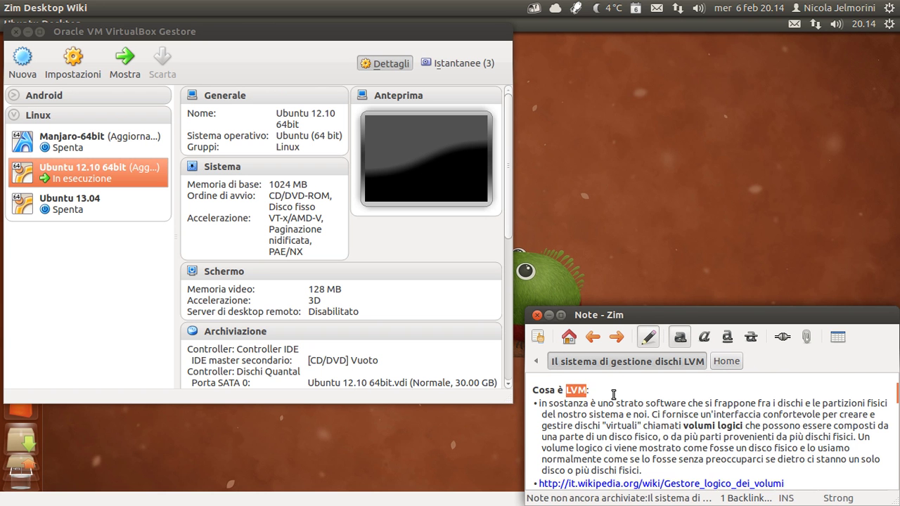
scroll(633, 422, "down", 2)
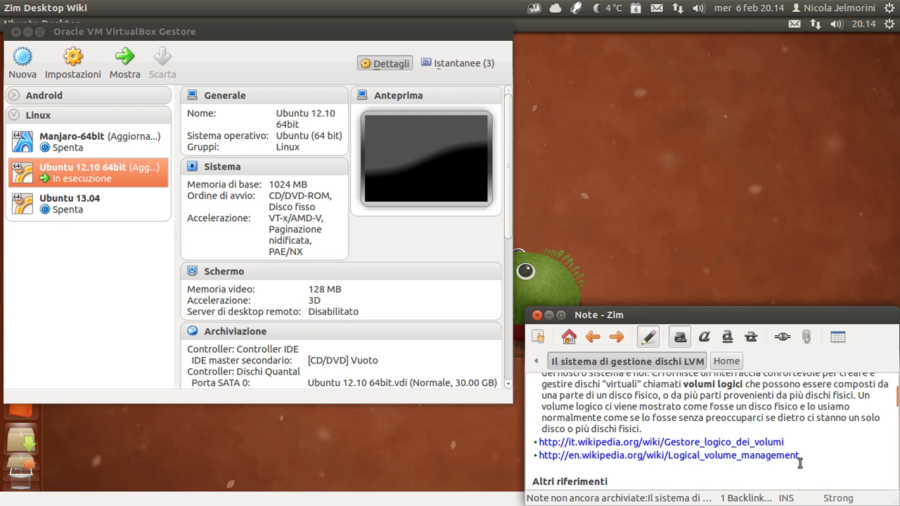
scroll(652, 446, "up", 2)
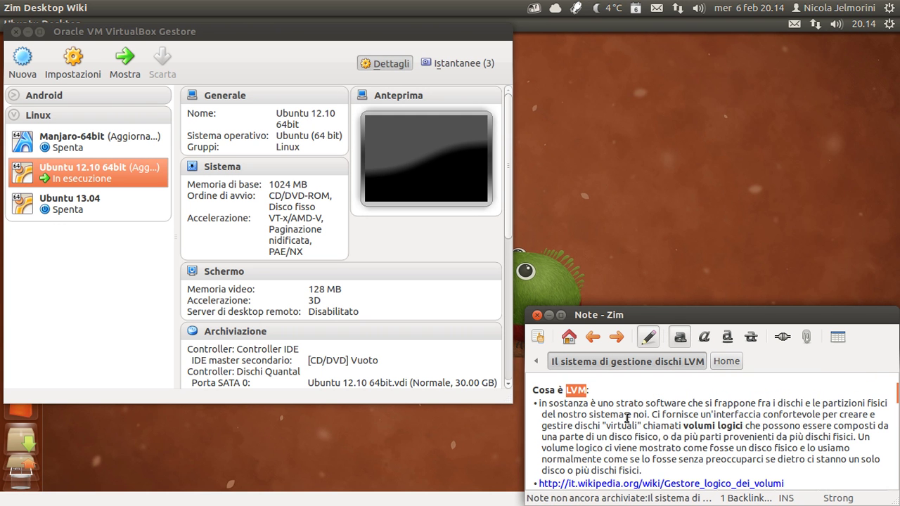
Step: Read the opening of the first bullet under "Cosa è LVM", marking "è uno strato software che si frappone fra i dischi"
left_click(540, 404)
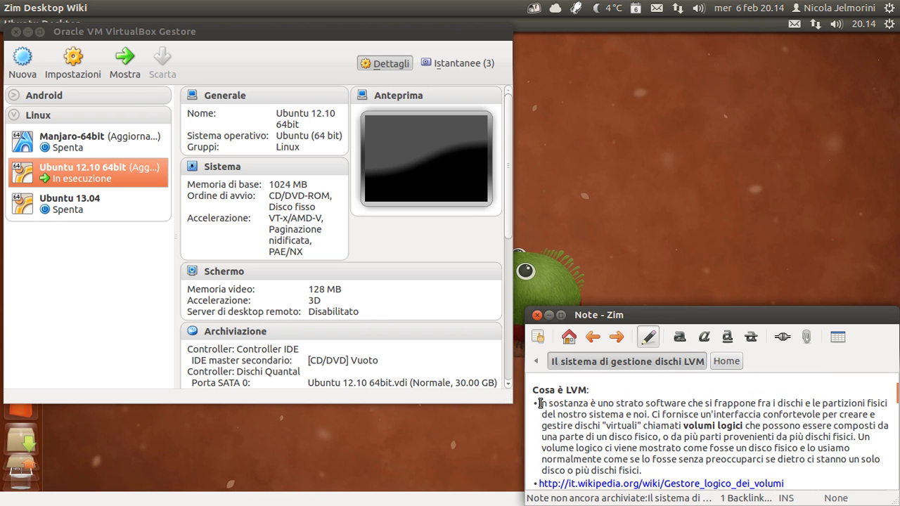
double_click(539, 403)
left_click_drag(632, 401, 804, 404)
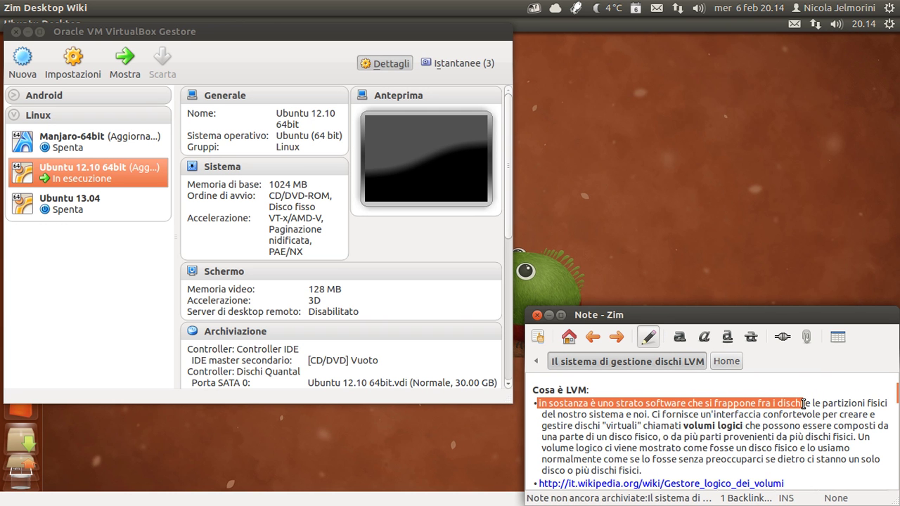
left_click(844, 402)
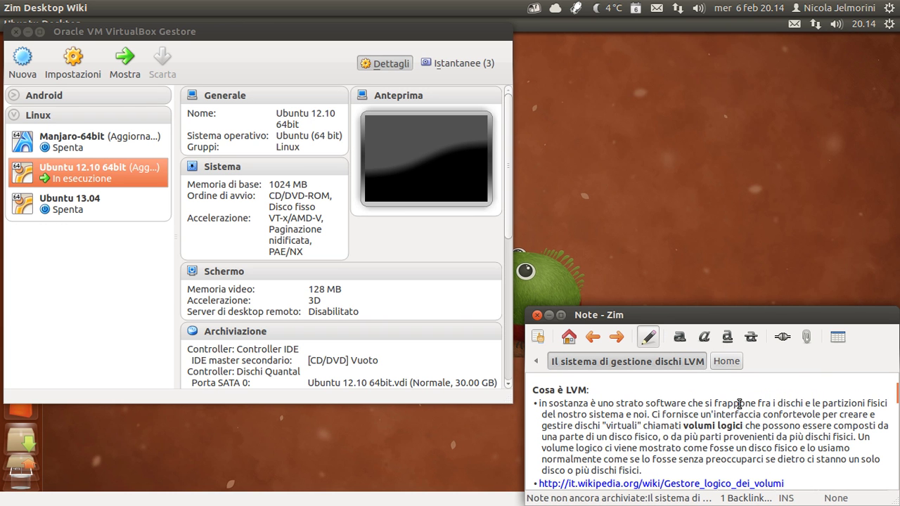
left_click_drag(740, 404, 799, 403)
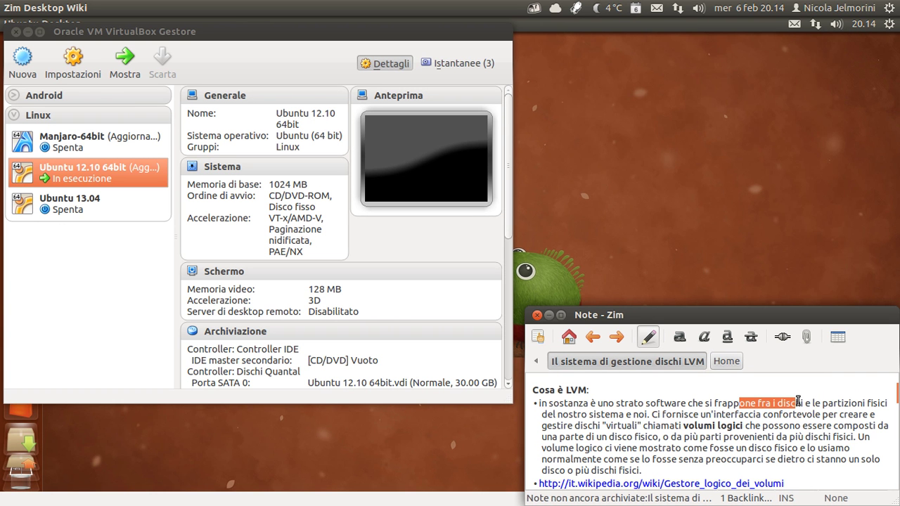
left_click(756, 405)
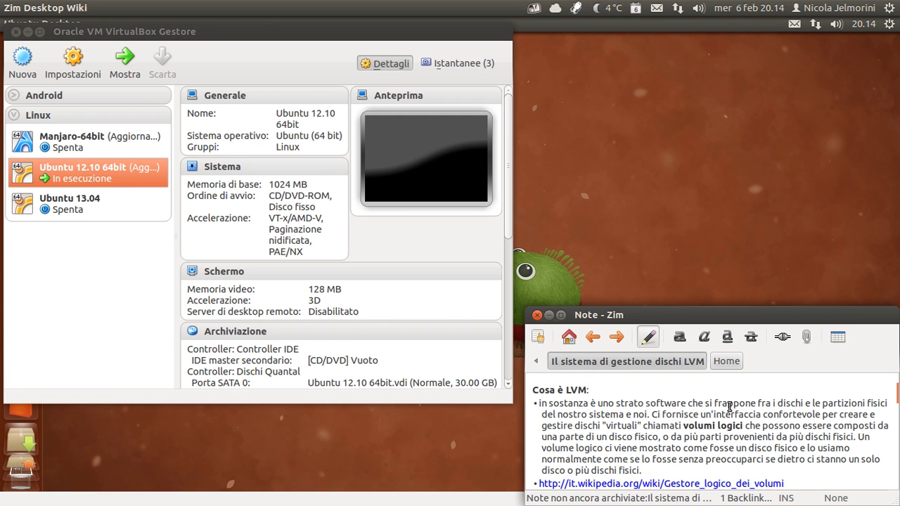
left_click_drag(728, 404, 751, 403)
left_click(749, 403)
left_click_drag(591, 404, 813, 403)
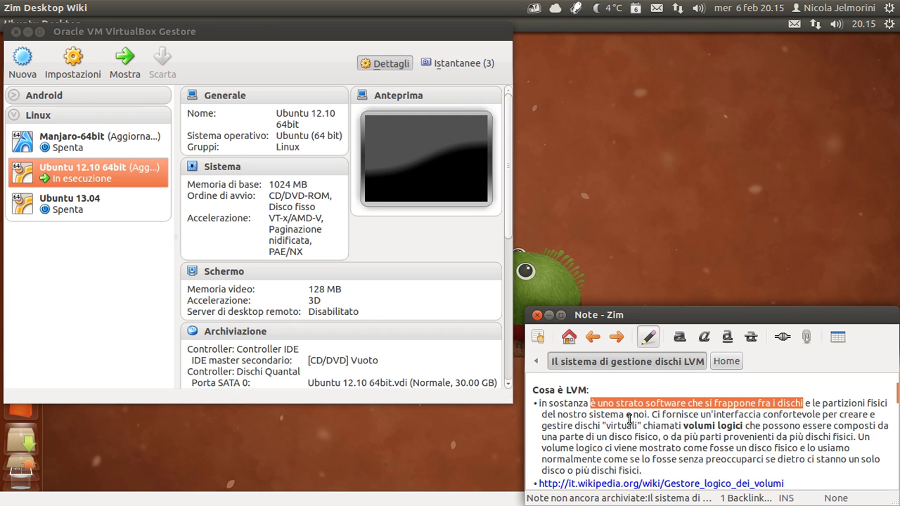
Step: Mark the bullet's whole first sentence, from "in sostanza" to "del nostro sistema e noi", and clear the selection
left_click_drag(651, 414, 537, 404)
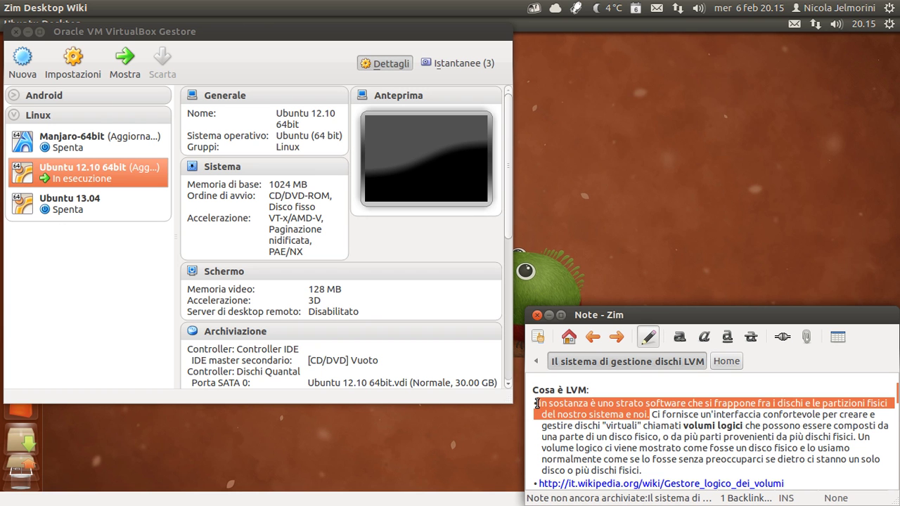
left_click_drag(651, 414, 538, 405)
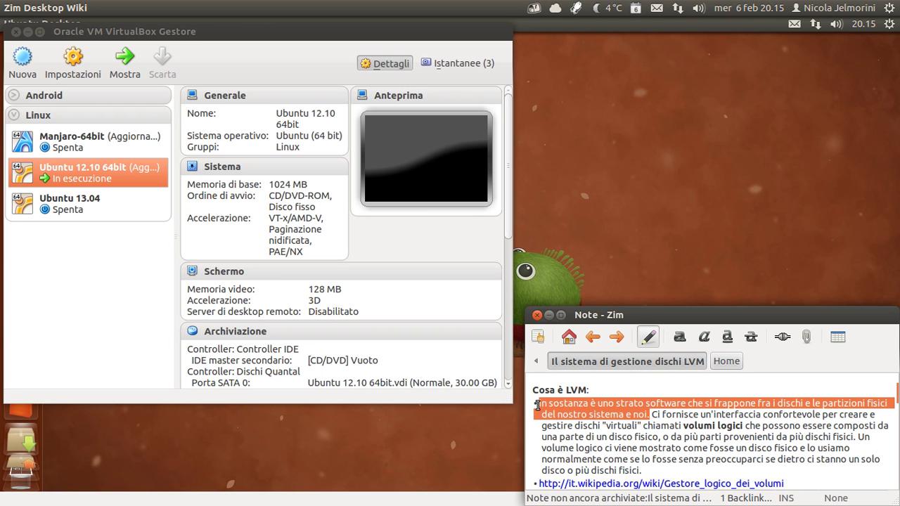
left_click(647, 415)
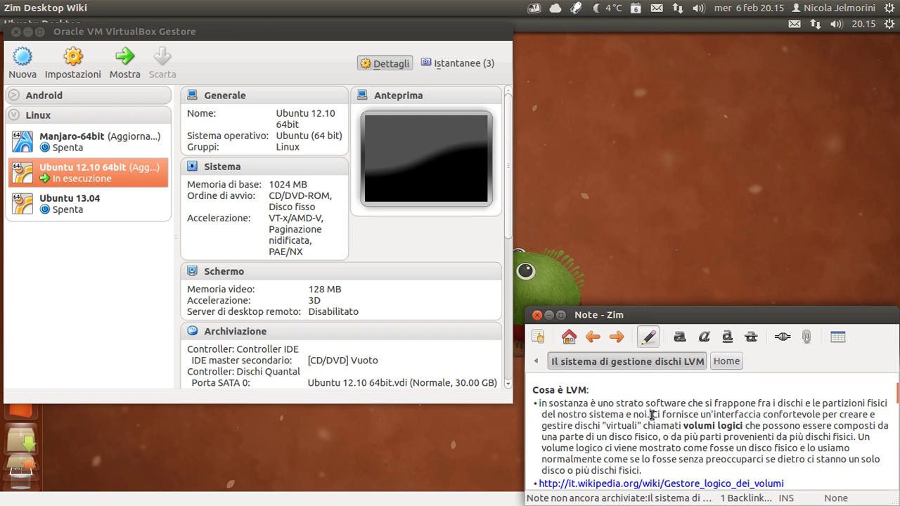
Step: Mark the passage "Ci fornisce un'interfaccia confortevole per creare e gestire dischi "virtuali"" and the words "chiamati volumi logici", then clear the selection
mouse_move(654, 415)
left_mouse_down()
mouse_move(849, 415)
mouse_move(642, 424)
left_mouse_up()
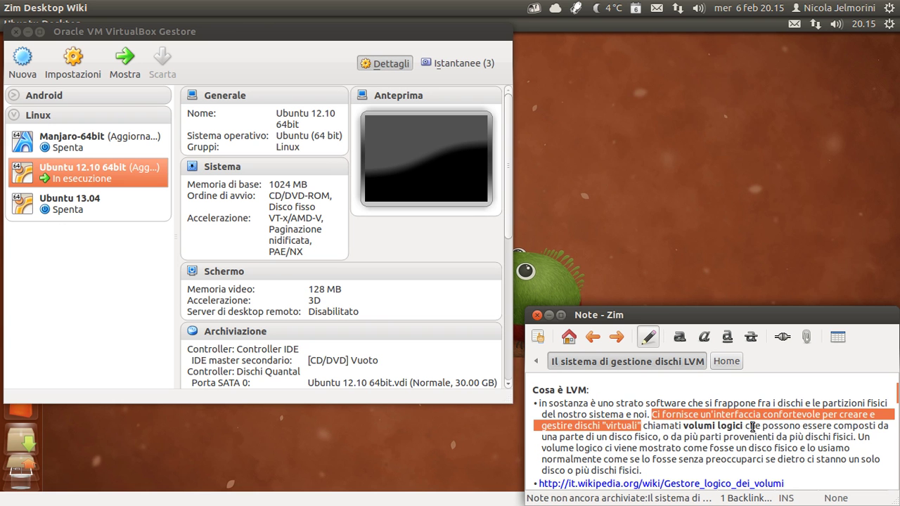
left_click_drag(752, 426, 636, 426)
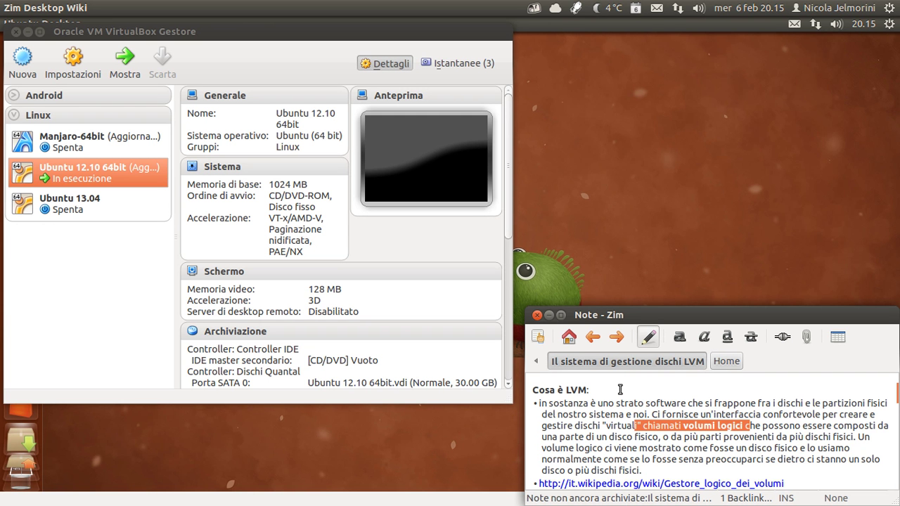
left_click(661, 427)
mouse_move(669, 427)
left_mouse_down()
mouse_move(639, 415)
mouse_move(763, 426)
mouse_move(669, 426)
mouse_move(679, 422)
left_mouse_up()
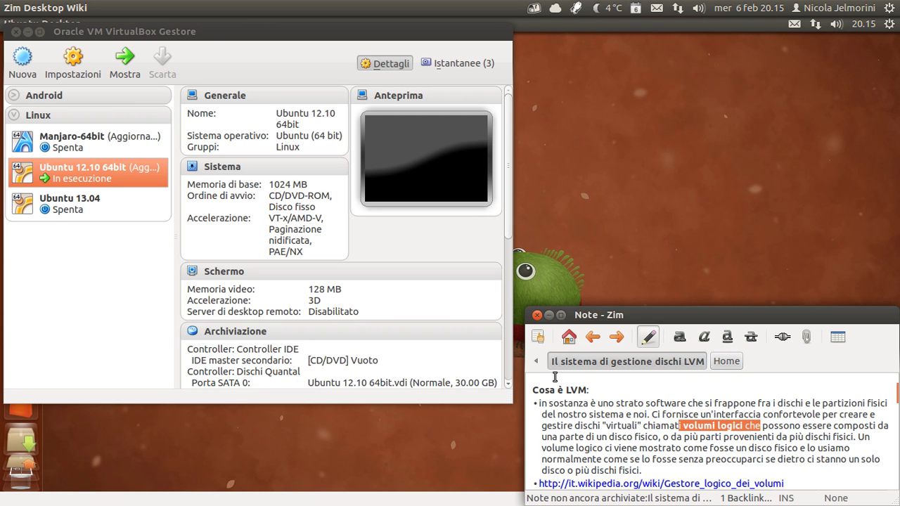
left_click(715, 427)
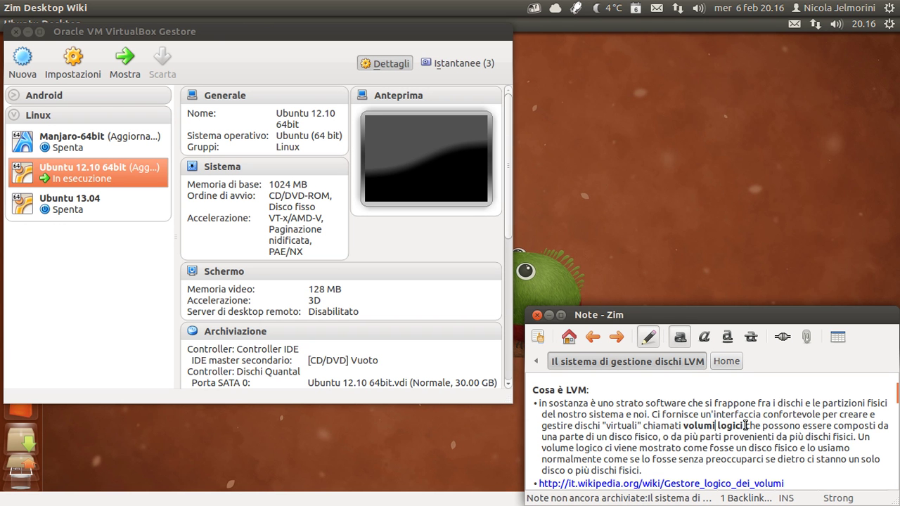
Step: Point out the bold term "volumi logici" by marking it several times, leaving the cursor after it
left_click_drag(750, 426, 683, 424)
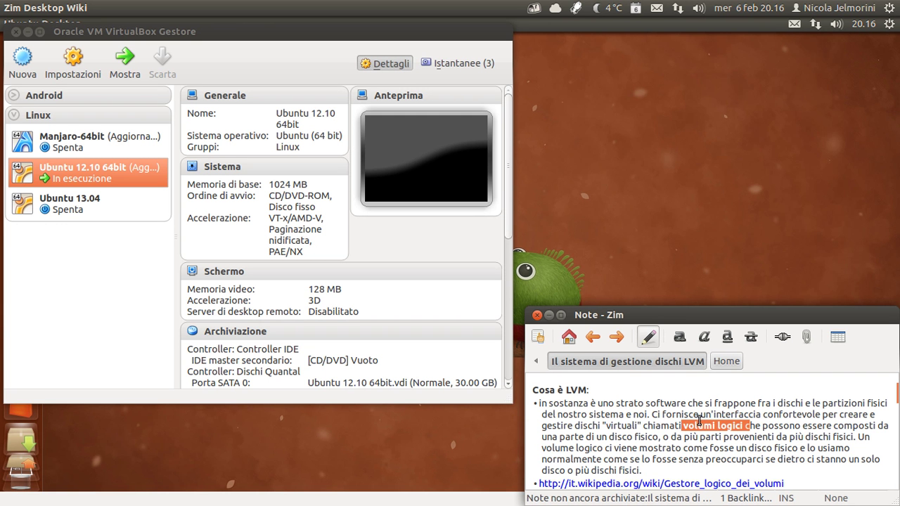
left_click(653, 429)
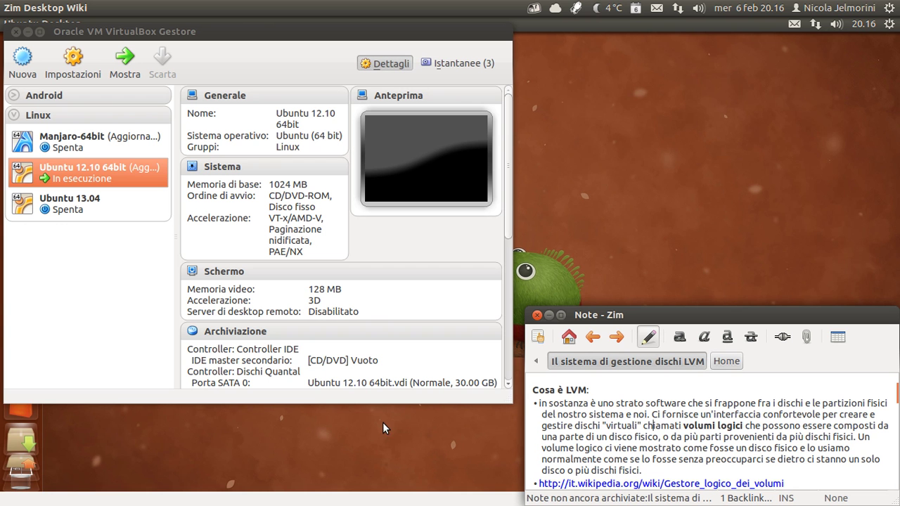
left_click_drag(679, 426, 768, 428)
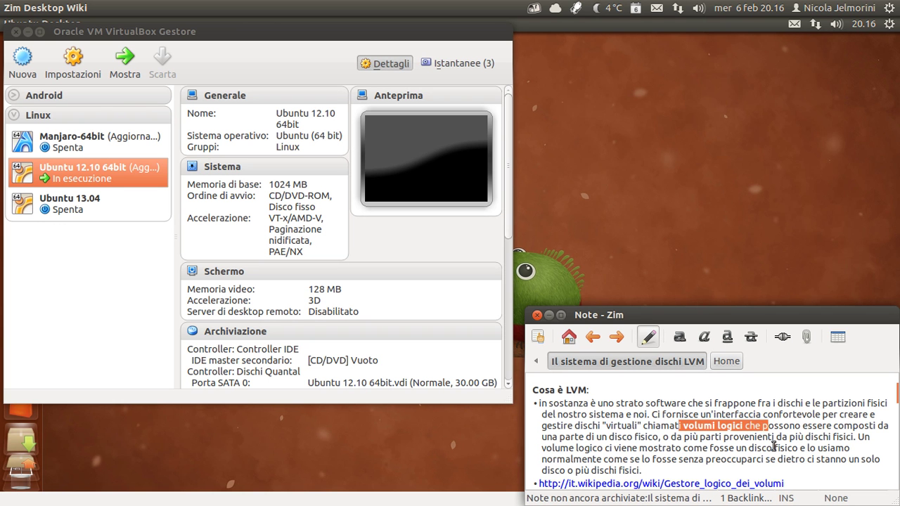
left_click(790, 425)
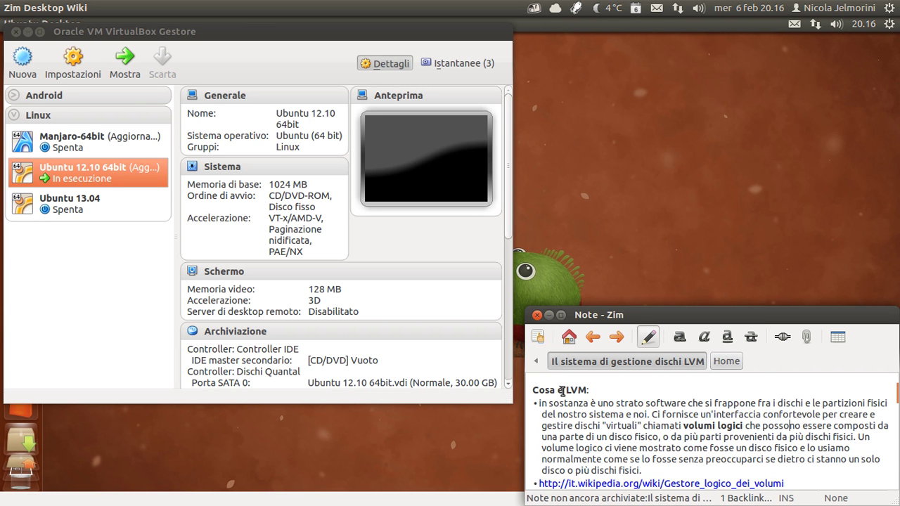
left_click_drag(751, 426, 680, 427)
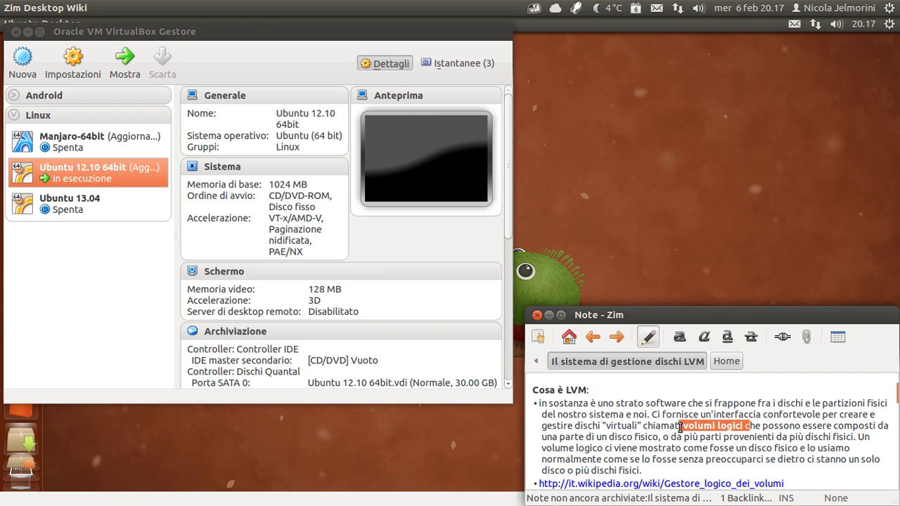
left_click(680, 427)
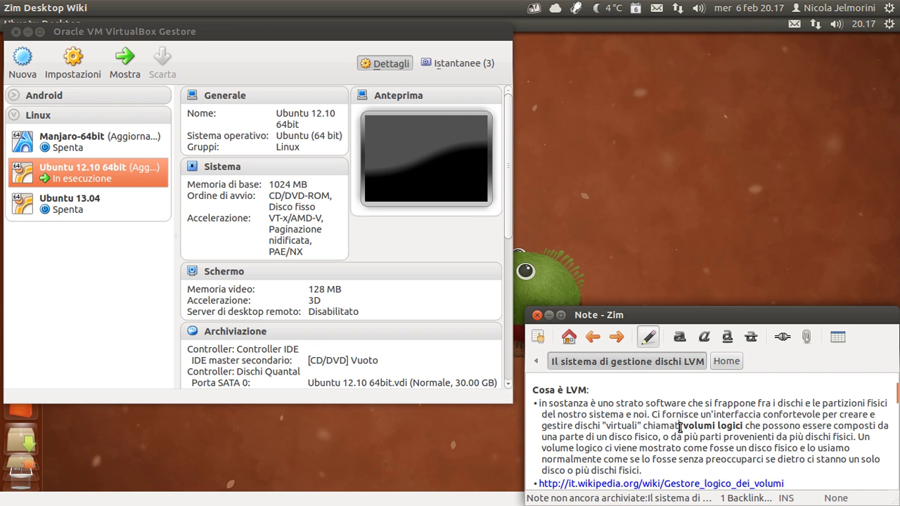
left_click(753, 425)
Step: Glance through the rest of the bullet and its Wikipedia links, return to mark "volumi logici", and clear the selection
scroll(753, 425, "down", 1)
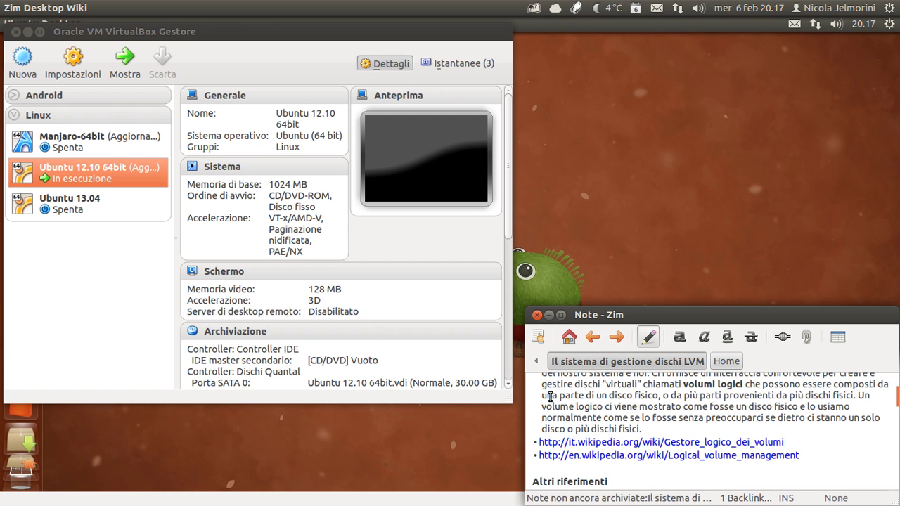
scroll(773, 401, "up", 1)
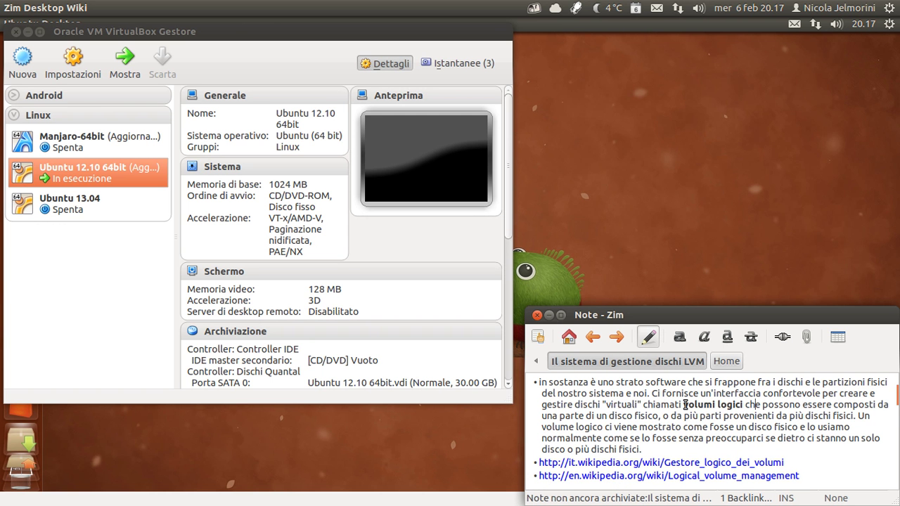
left_click_drag(682, 406, 747, 406)
scroll(676, 416, "up", 1)
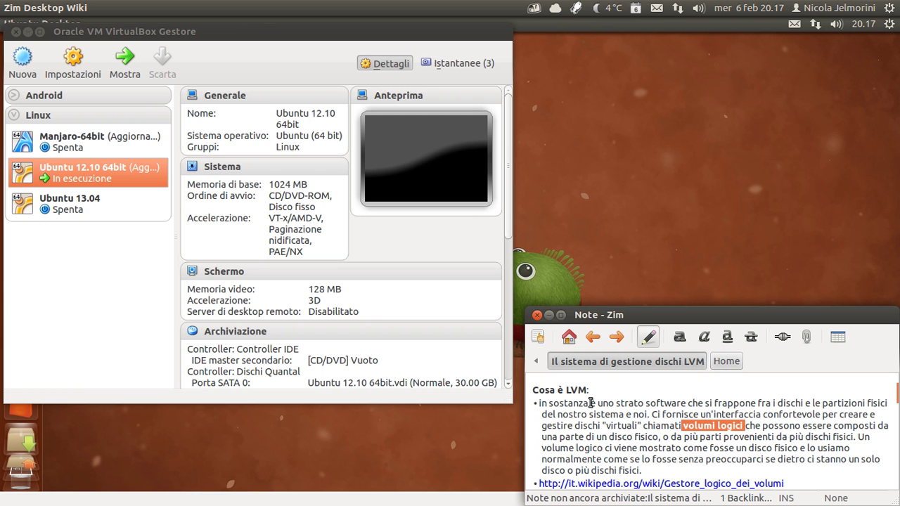
left_click(681, 426)
left_click_drag(681, 425, 744, 426)
left_click(763, 426)
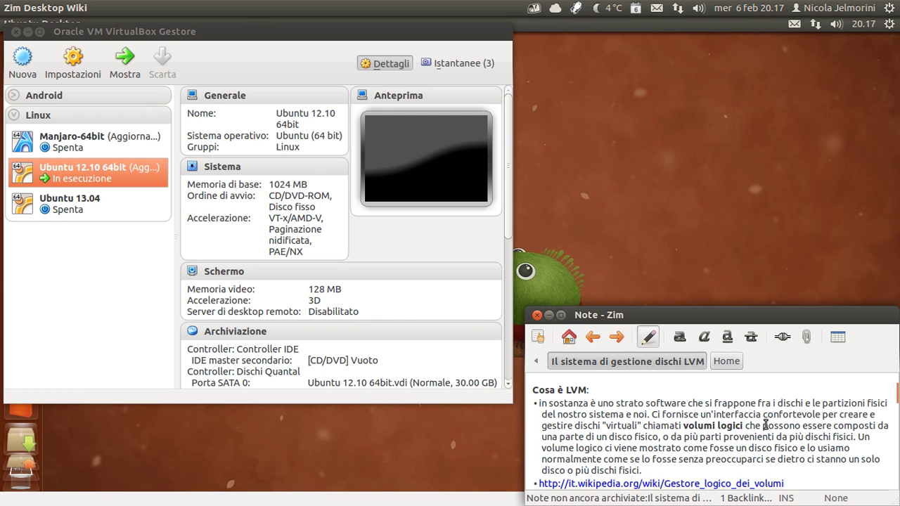
Step: Review how logical volumes are composed from parts of physical disks, marking "volumi logici" in the bullet as the key term
scroll(766, 425, "down", 1)
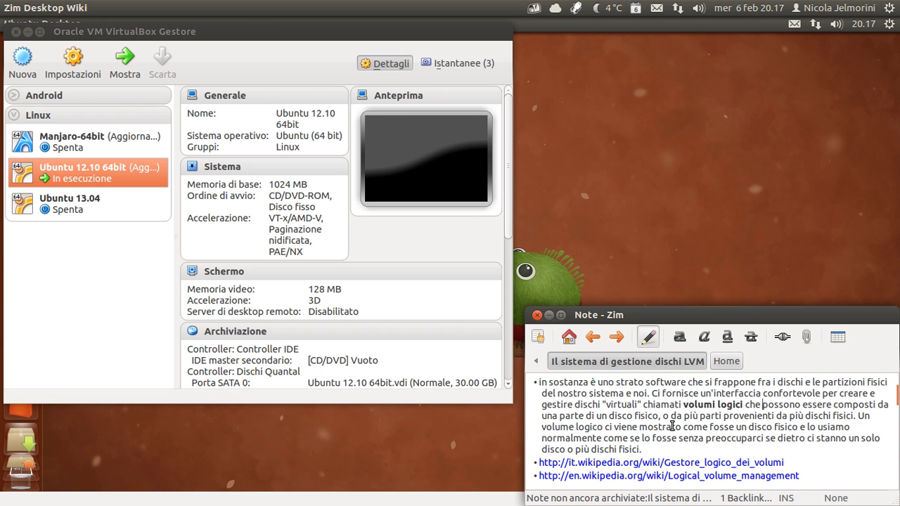
scroll(633, 408, "up", 1)
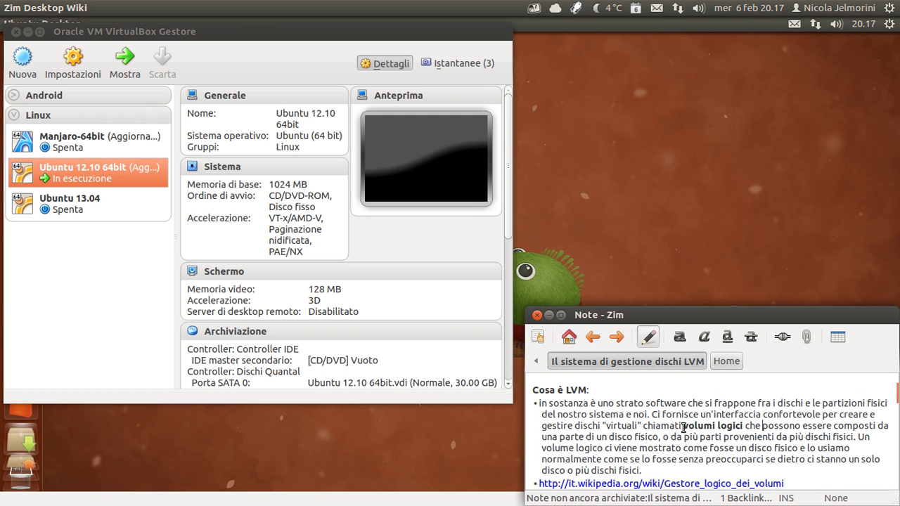
left_click_drag(681, 425, 745, 426)
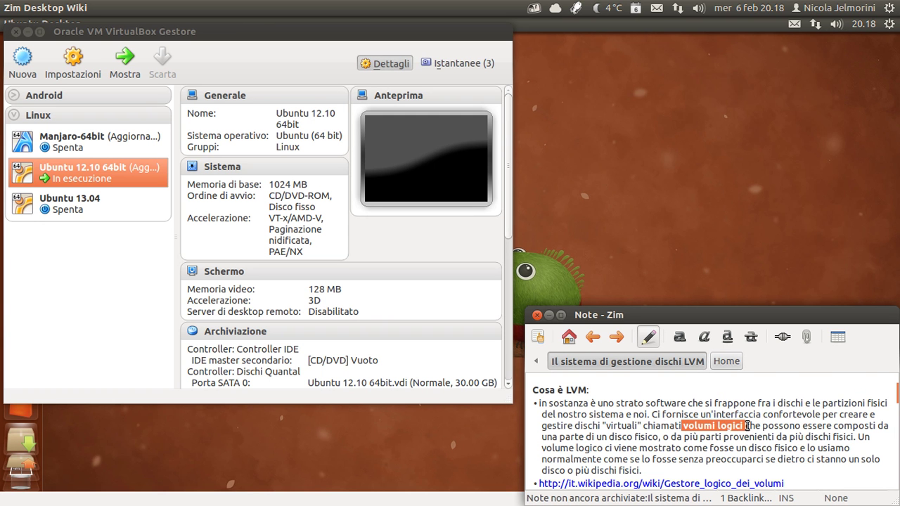
scroll(775, 426, "down", 1)
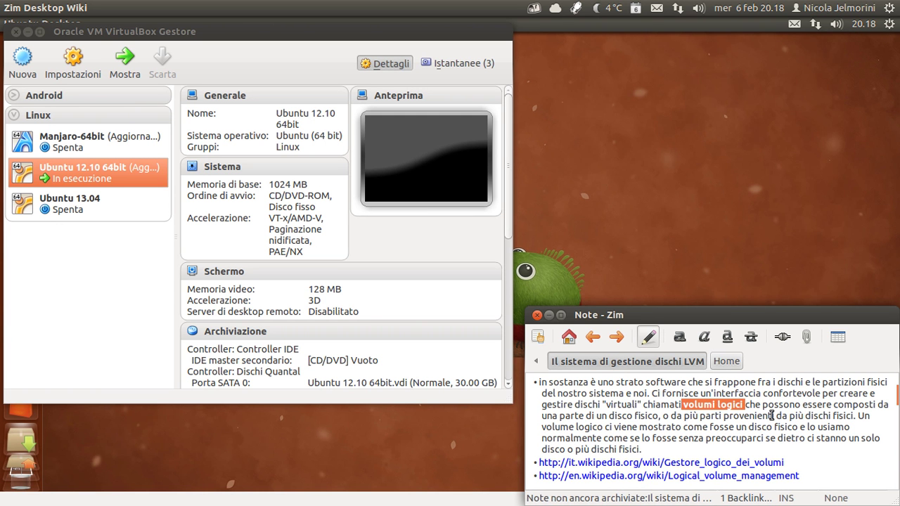
left_click_drag(761, 405, 677, 406)
left_click_drag(677, 405, 676, 405)
left_click(677, 405)
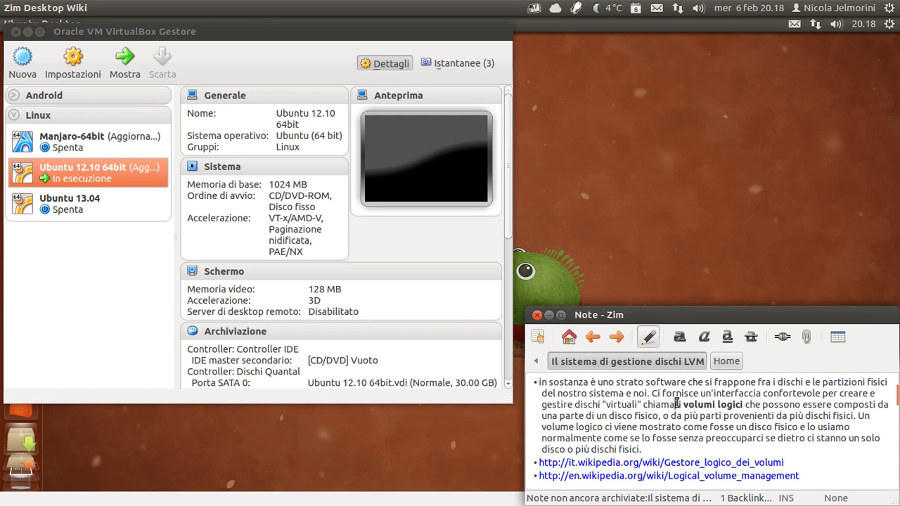
left_click_drag(678, 405, 757, 400)
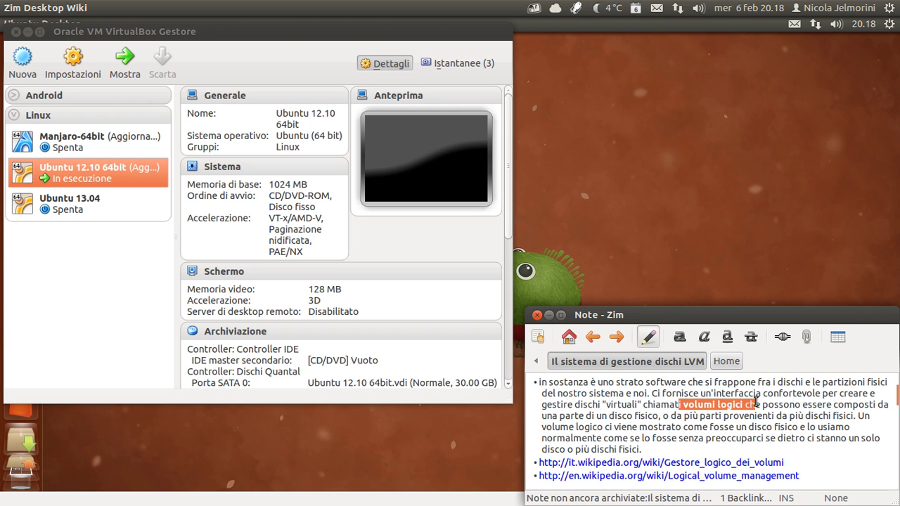
Step: Point out the heading "Cosa è LVM:" by marking "è LVM:", then clear the selection and return to the bullet below it
scroll(657, 419, "up", 1)
left_click_drag(593, 391, 559, 390)
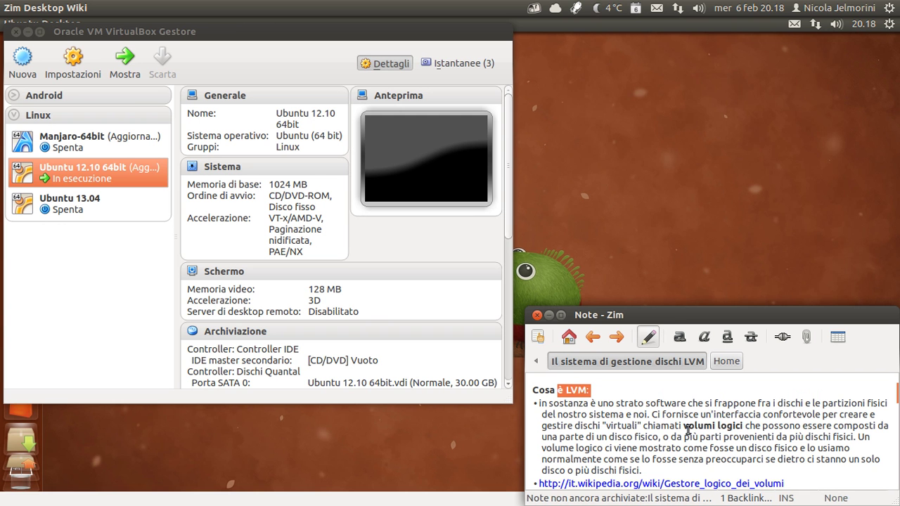
key("ctrl+b")
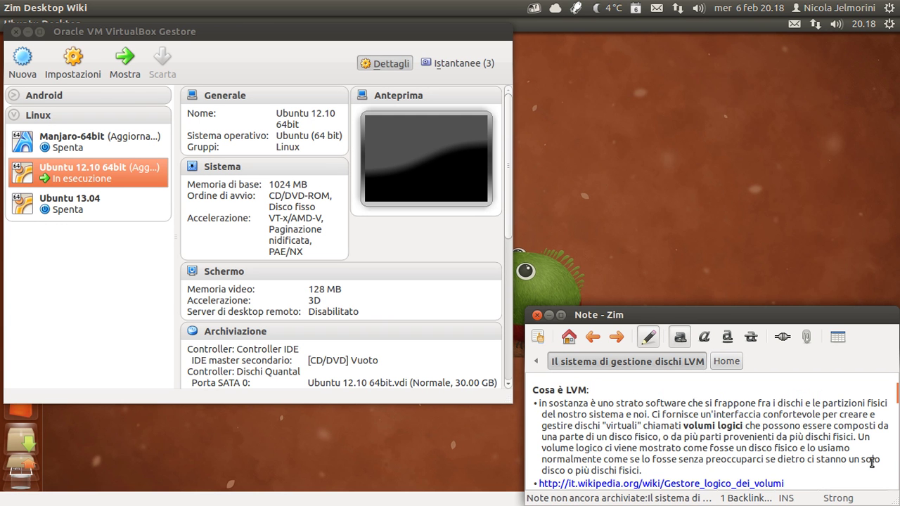
double_click(581, 390)
left_click(603, 415)
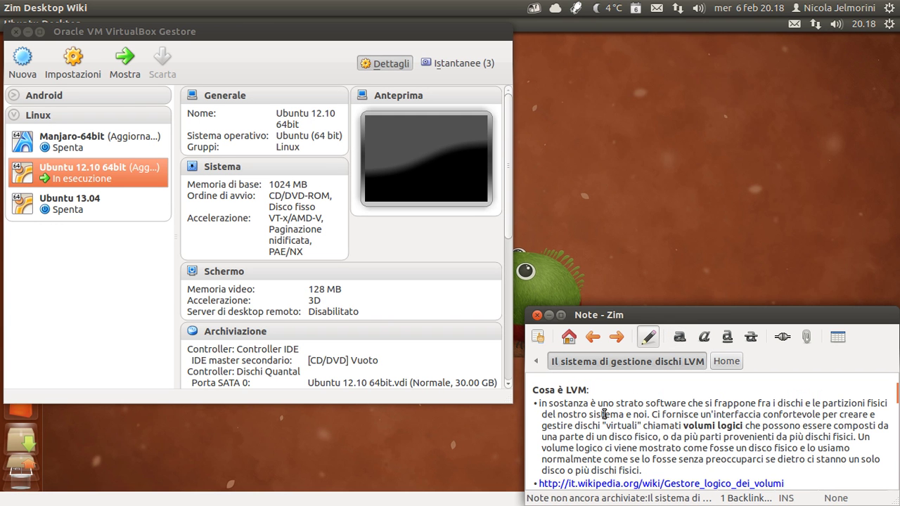
scroll(605, 413, "down", 1)
scroll(609, 403, "up", 1)
left_click(582, 391)
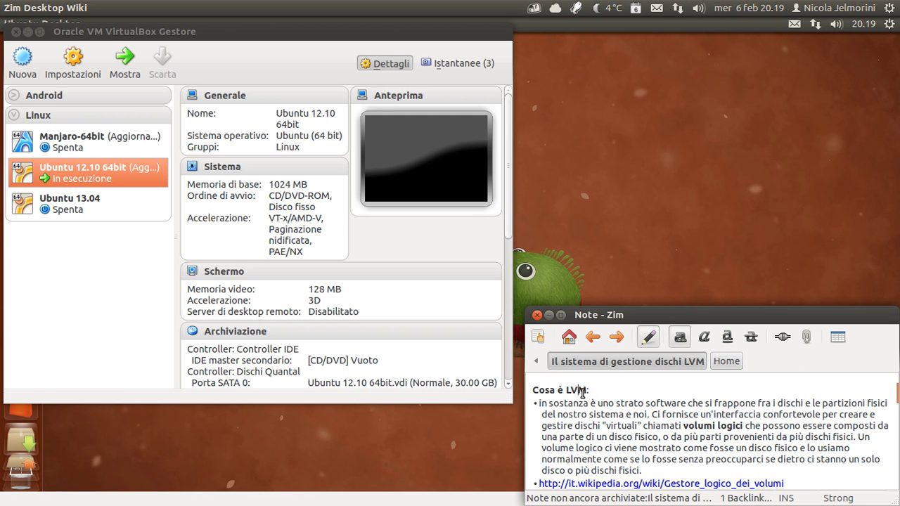
left_click(677, 405)
Step: Review the Wikipedia links and the "Altri riferimenti" link list, continuing down to the "Vantaggi" section
scroll(676, 406, "down", 1)
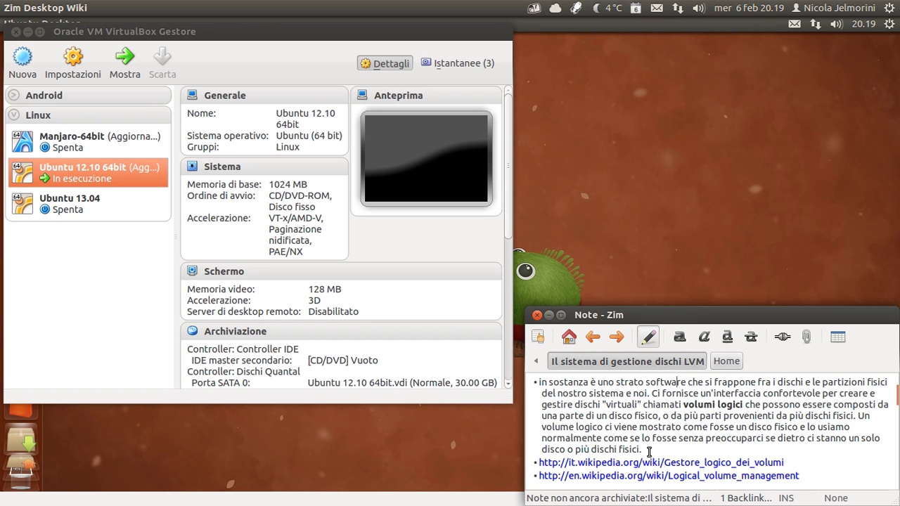
scroll(668, 440, "down", 1)
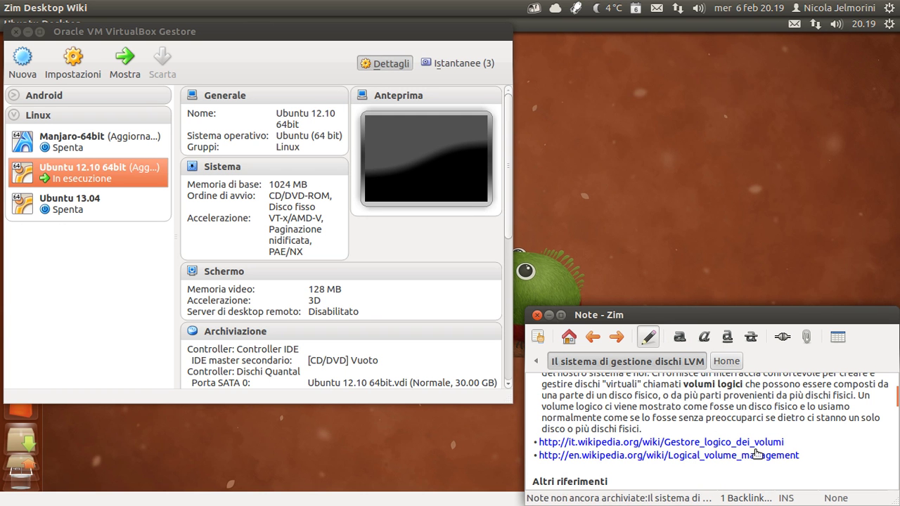
scroll(781, 455, "down", 1)
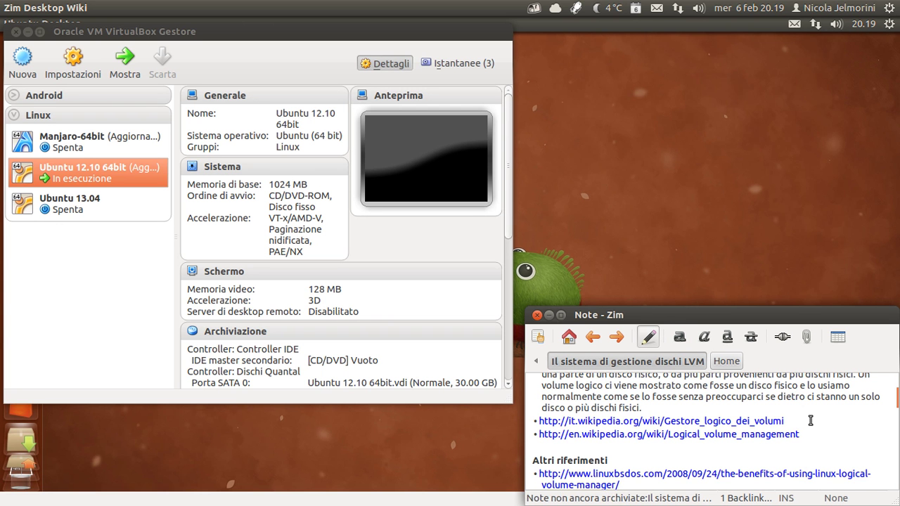
scroll(811, 420, "down", 2)
scroll(808, 421, "down", 2)
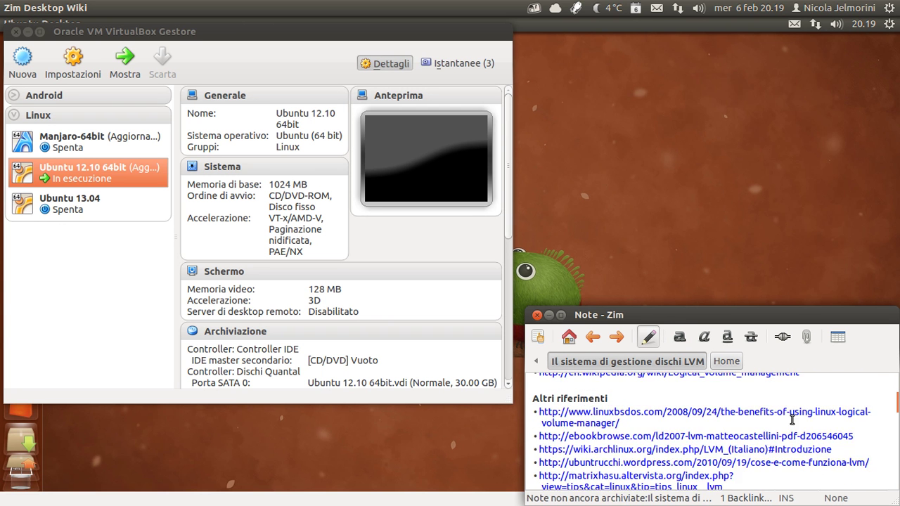
scroll(591, 422, "down", 1)
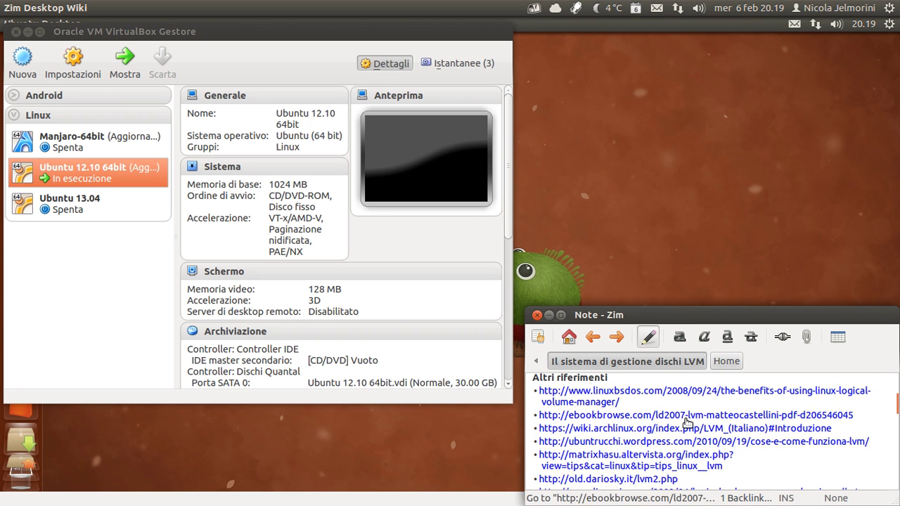
scroll(687, 420, "down", 1)
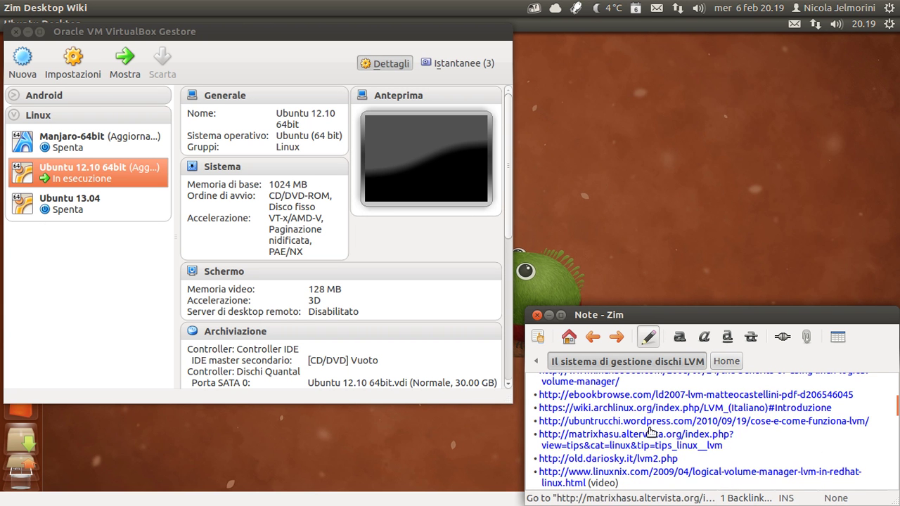
scroll(651, 432, "down", 1)
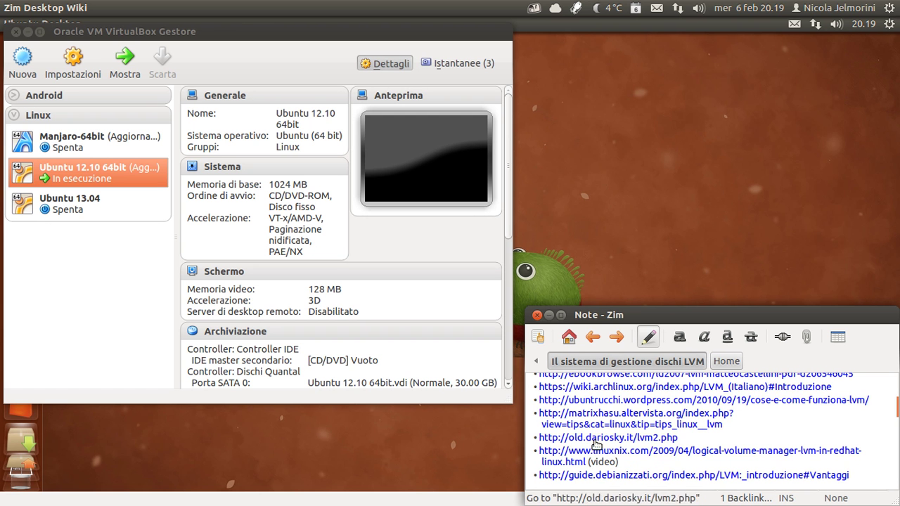
scroll(599, 422, "down", 1)
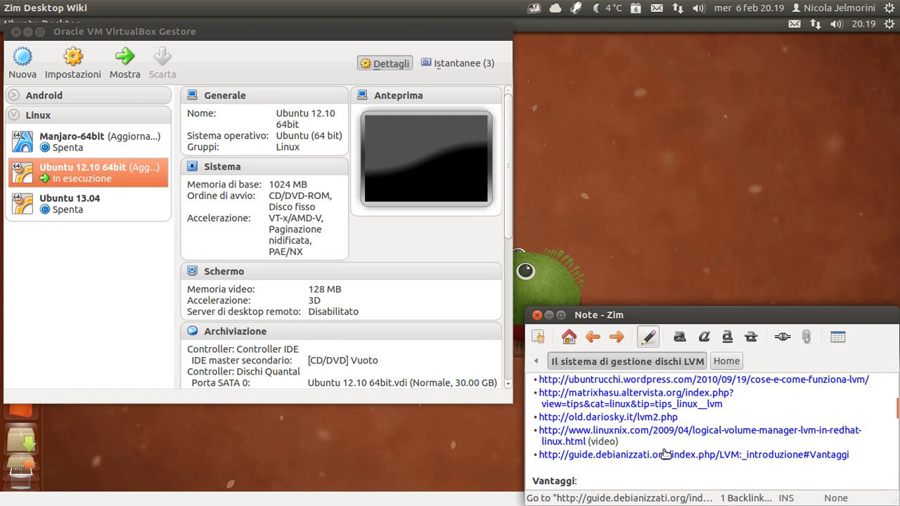
scroll(666, 453, "down", 1)
scroll(666, 450, "down", 3)
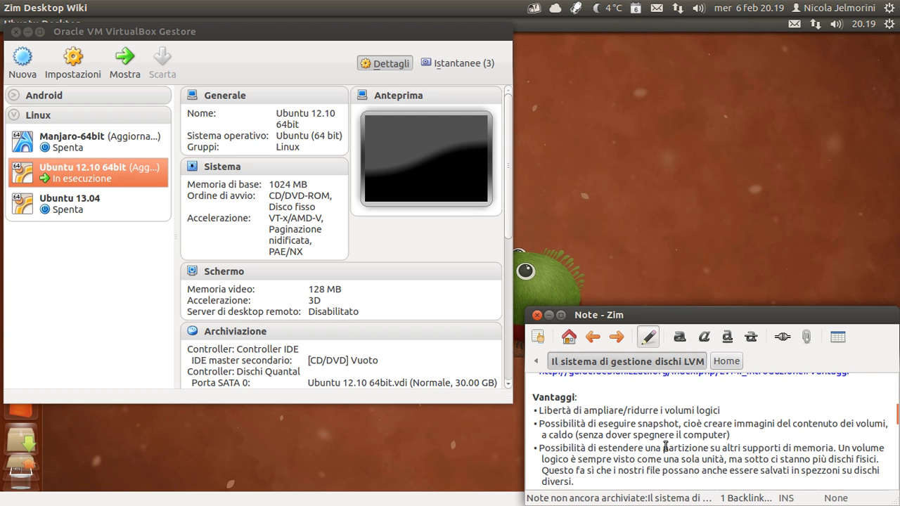
scroll(549, 442, "down", 1)
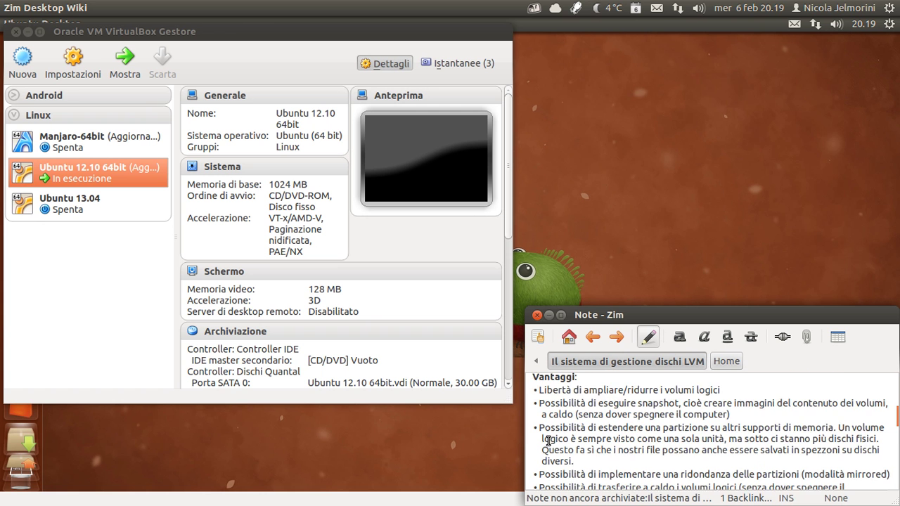
Step: Mark the first advantage, "Libertà di ampliare/ridurre i volumi logici", twice under "Vantaggi" and clear the selection each time
scroll(548, 440, "up", 1)
left_click_drag(722, 412, 538, 411)
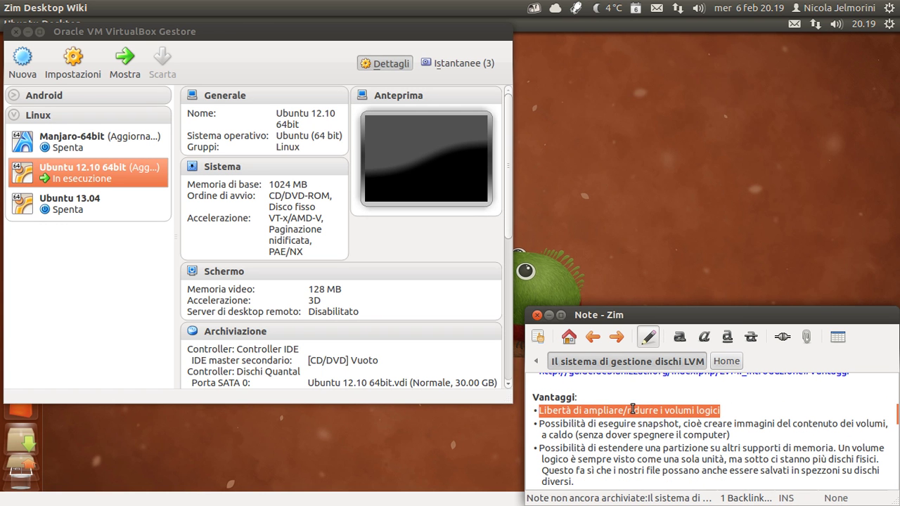
left_click(730, 410)
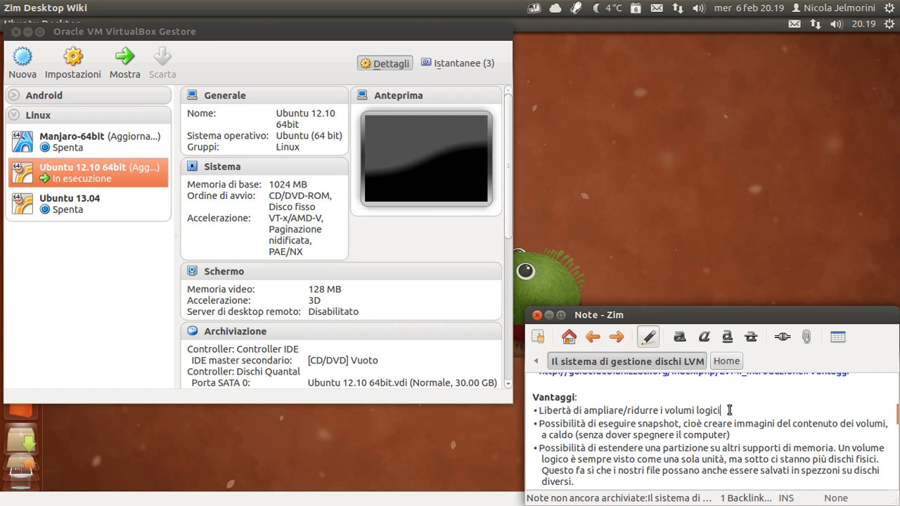
left_click_drag(729, 410, 541, 412)
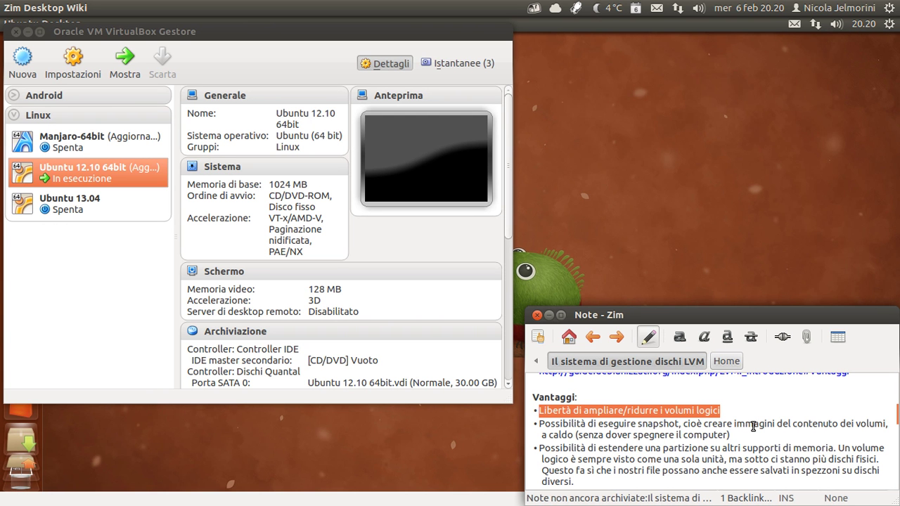
left_click(737, 413)
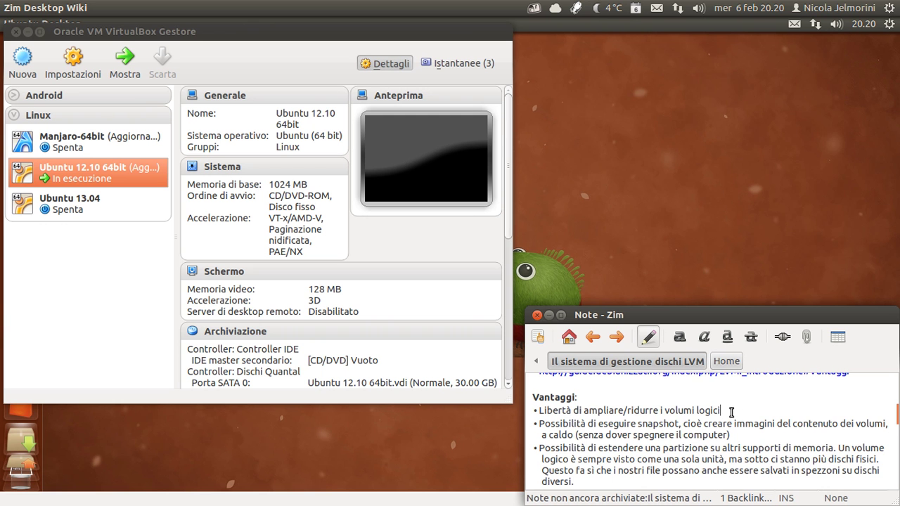
Step: Glance back over the reference links and mark the bullet "Libertà di ampliare/ridurre i volumi logici" again
scroll(658, 421, "down", 1)
scroll(658, 420, "up", 2)
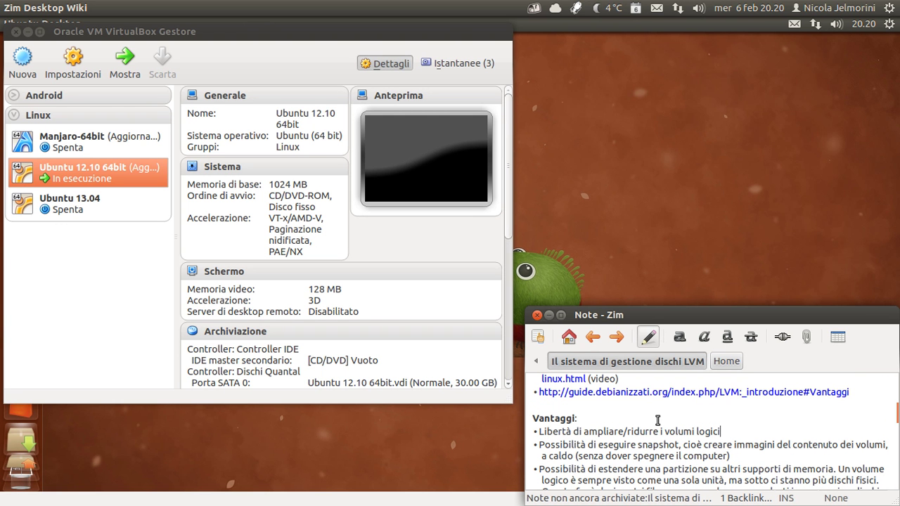
scroll(659, 420, "up", 8)
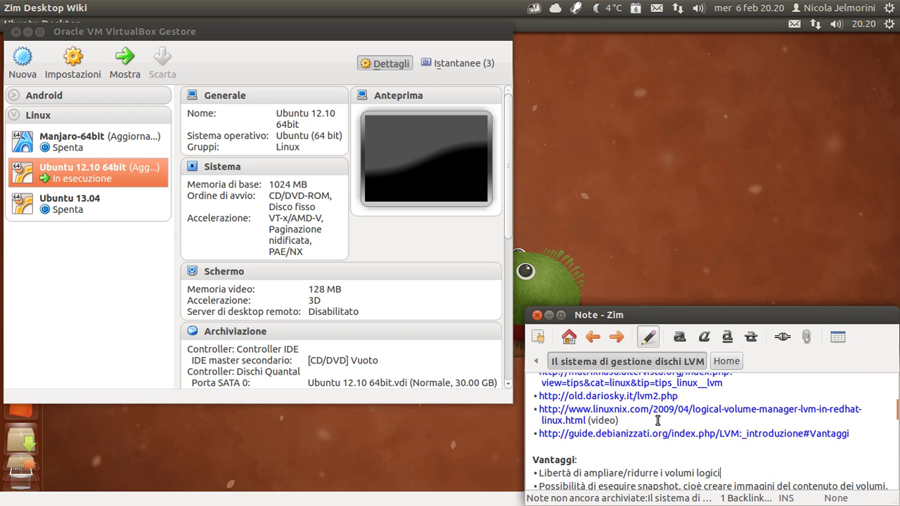
scroll(658, 420, "down", 8)
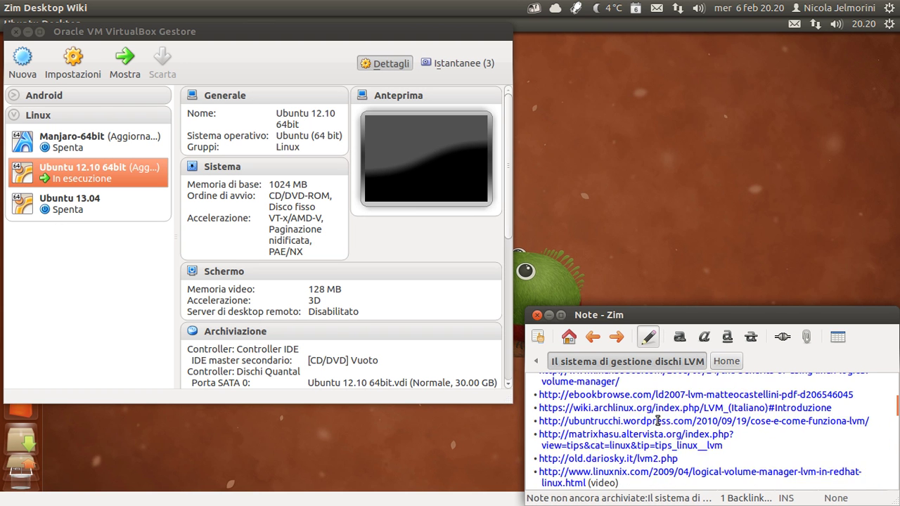
scroll(733, 410, "up", 1)
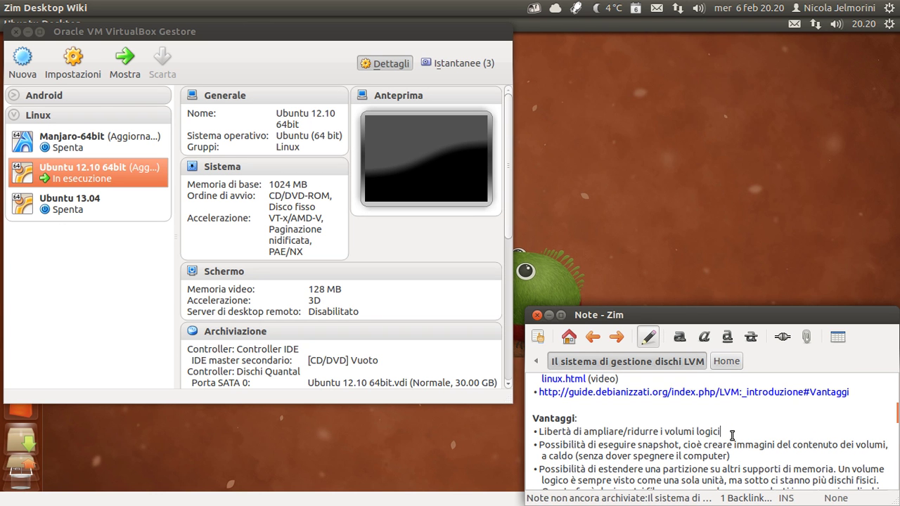
left_click_drag(739, 431, 536, 431)
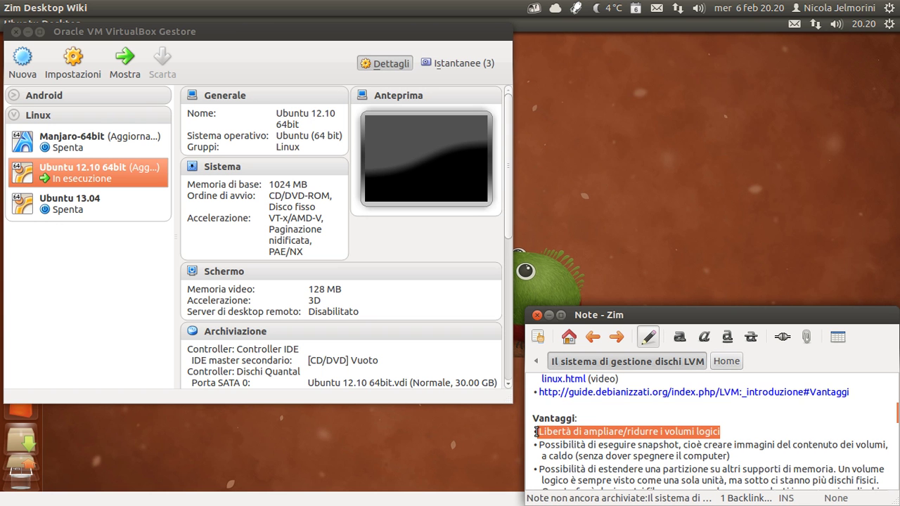
Step: Narrow the marking in the first advantage to the words "volumi logici", then clear the selection
scroll(595, 424, "down", 2)
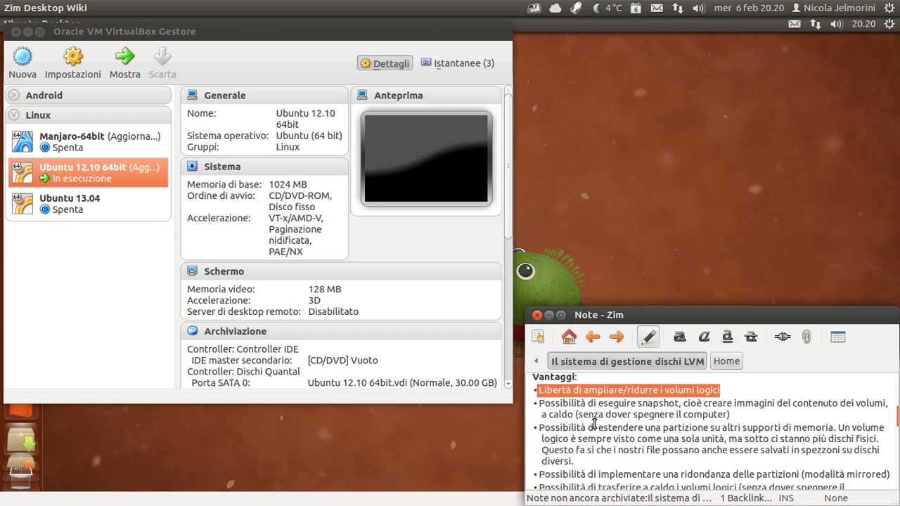
left_click(593, 403)
left_click_drag(734, 389, 661, 389)
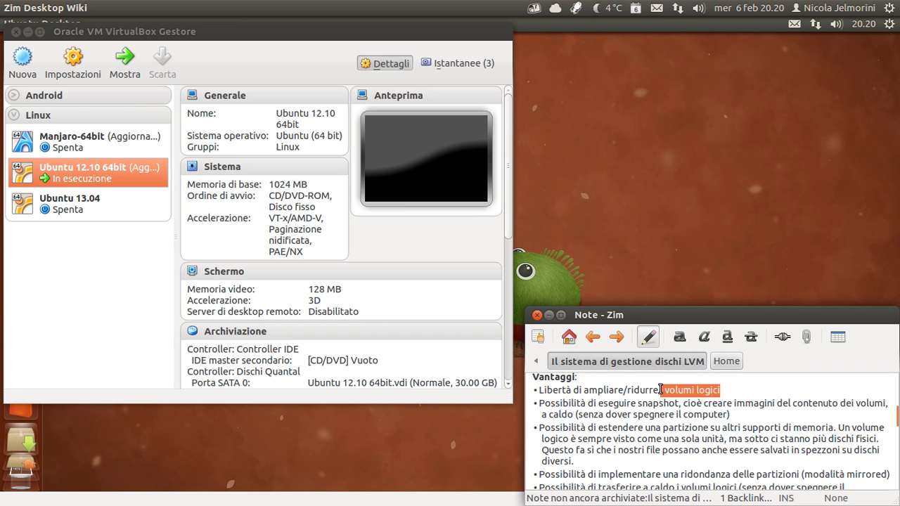
left_click(661, 389)
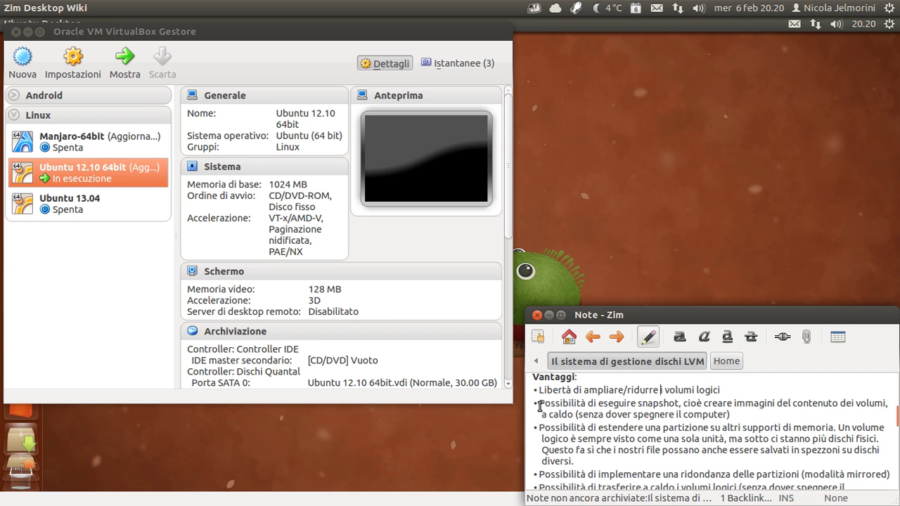
Step: Mark "Possibilità di eseguire snapshot", its explanation about volume images, and "a caldo" with its parenthetical note, then clear the selection
left_click_drag(540, 404, 679, 403)
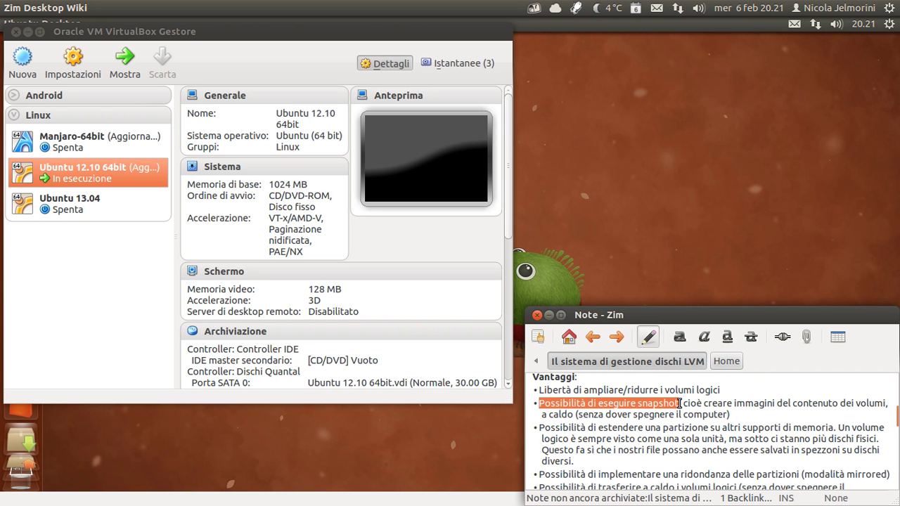
left_click_drag(681, 403, 817, 415)
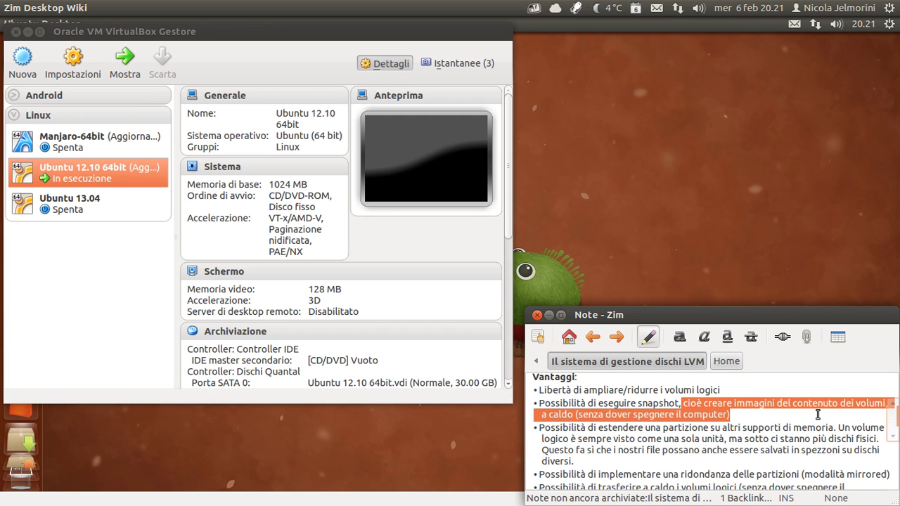
left_click(578, 415)
mouse_move(578, 415)
left_mouse_down()
mouse_move(540, 414)
mouse_move(567, 413)
left_mouse_up()
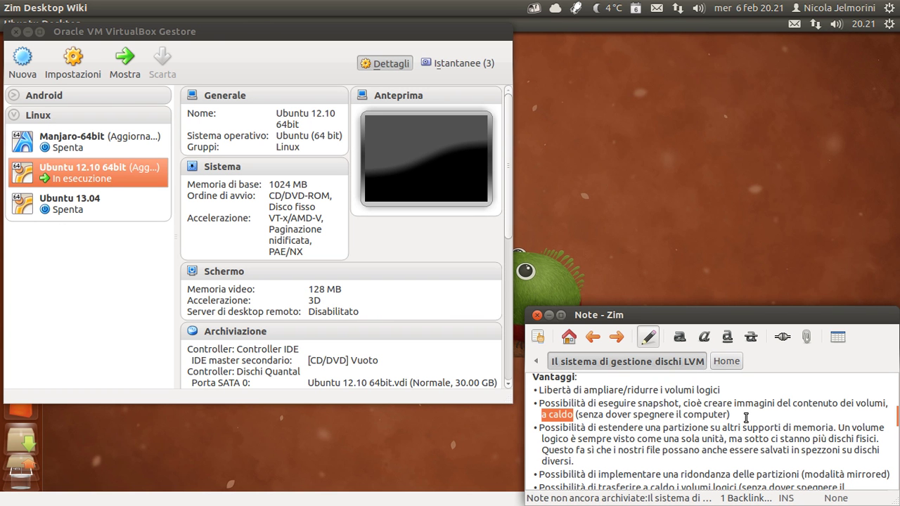
left_click_drag(744, 418, 570, 416)
left_click(560, 404)
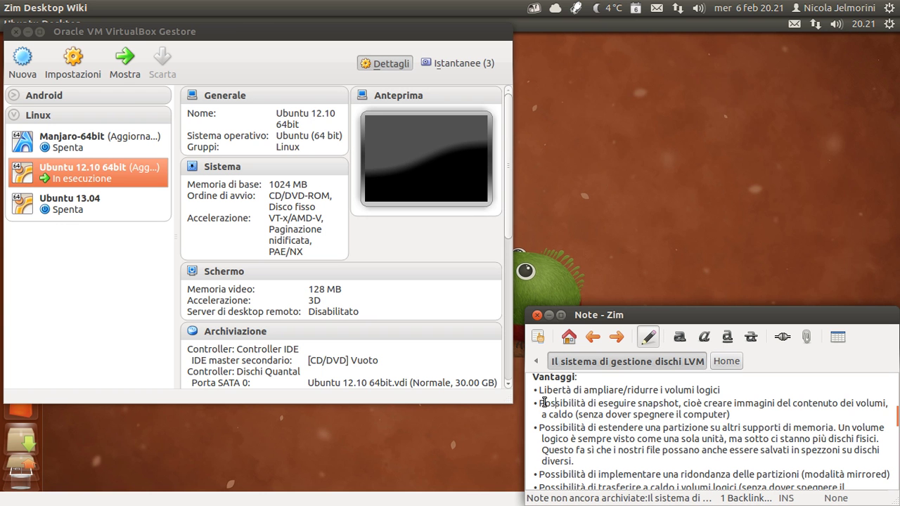
Step: Mark the entire snapshot bullet, point out the word "snapshot" repeatedly, and clear the selection
left_click_drag(538, 403, 784, 414)
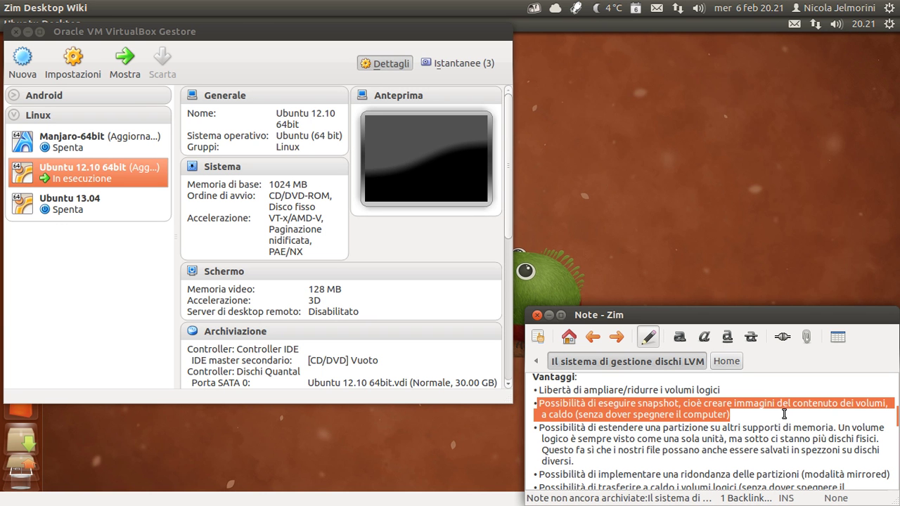
double_click(666, 402)
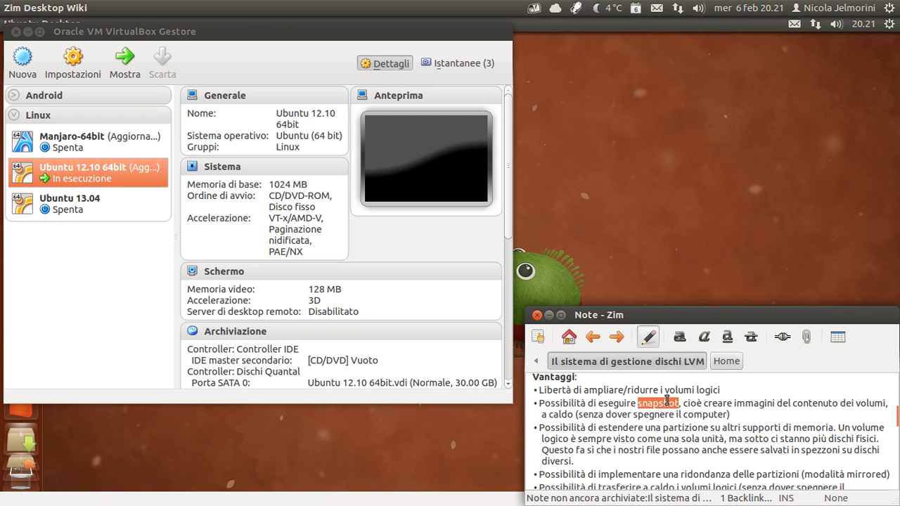
left_click(742, 414)
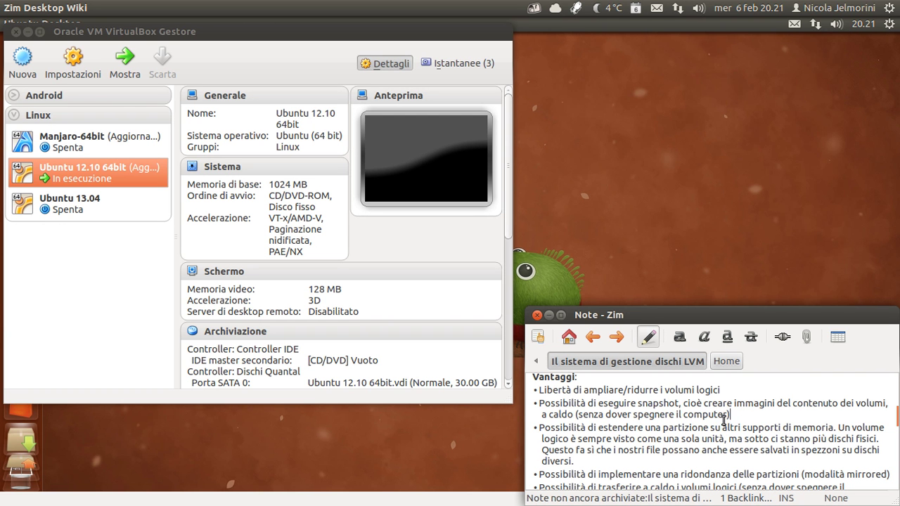
double_click(679, 404)
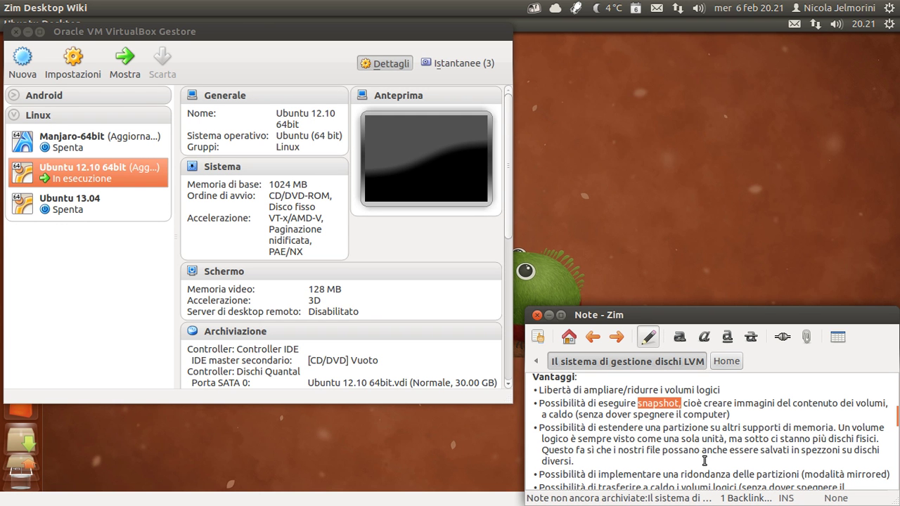
double_click(658, 404)
left_click(658, 404)
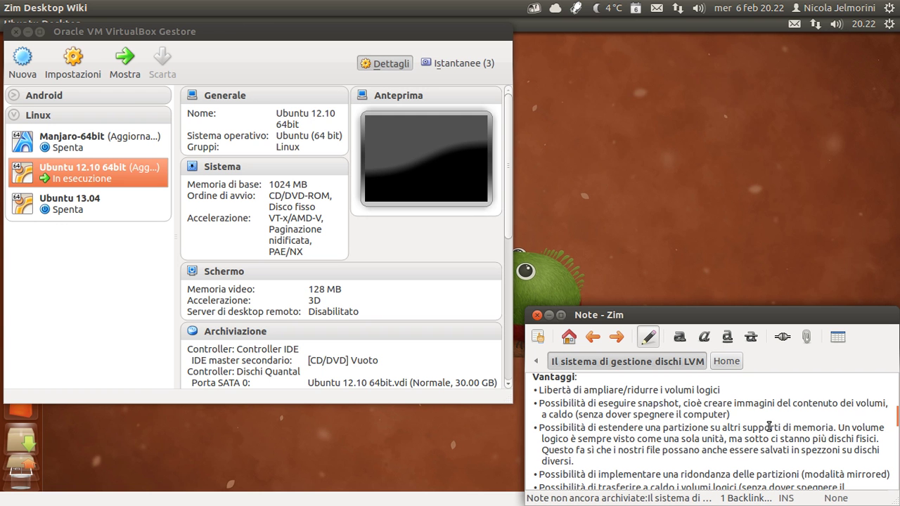
Step: Mark the whole snapshot bullet, the word "snapshot" and the bullet's text once more, then clear the selection
triple_click(666, 415)
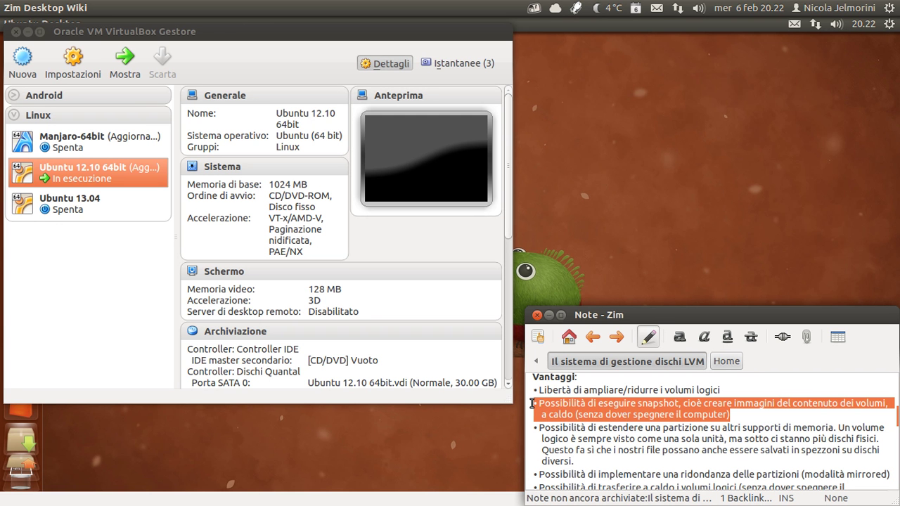
double_click(654, 404)
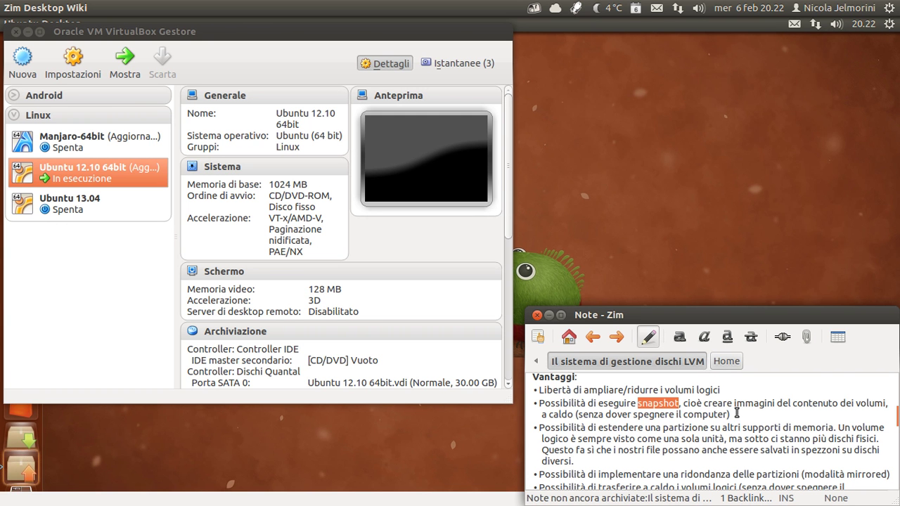
left_click(737, 413)
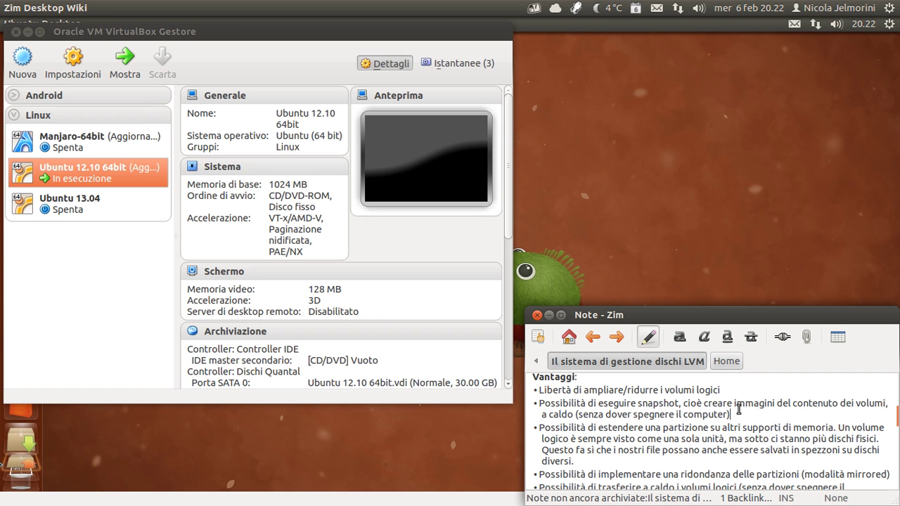
left_click_drag(737, 413, 578, 406)
left_click(598, 406)
Step: Mark the partition extension bullet up to "una sola unità", then mark "ma sotto ci stanno più dischi fisici."
scroll(625, 406, "down", 1)
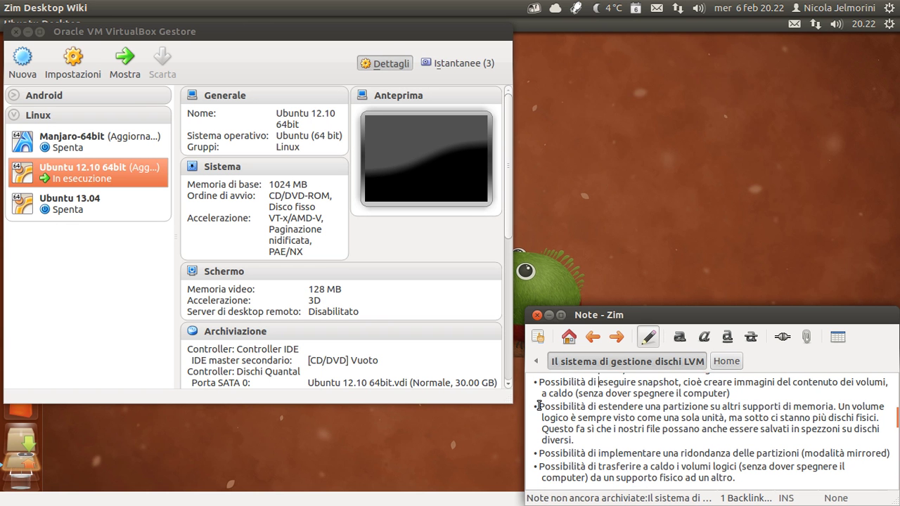
left_click_drag(539, 406, 732, 420)
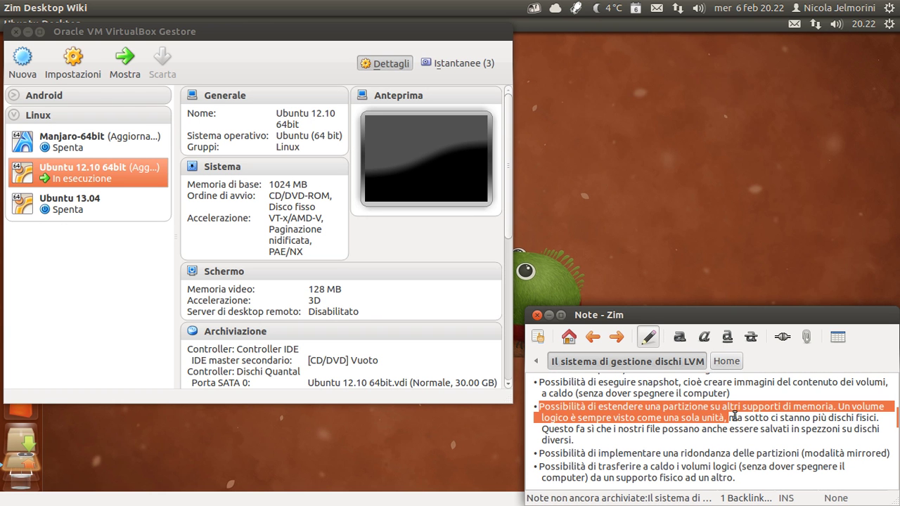
left_click_drag(730, 418, 881, 419)
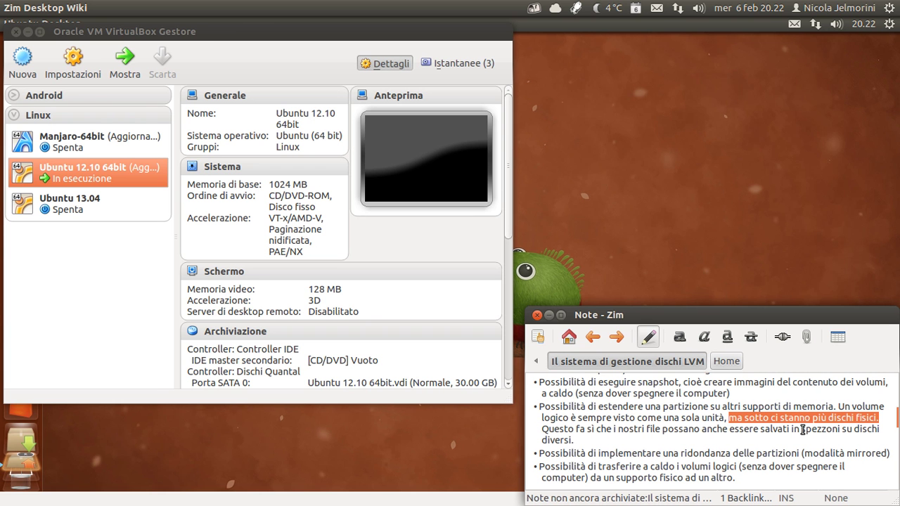
left_click(729, 418)
left_click_drag(729, 418, 877, 417)
left_click_drag(877, 417, 882, 417)
Step: Mark the sentence "Questo fa sì che i nostri file possano anche essere salvati in spezzoni su dischi diversi." and clear the selection
left_click_drag(568, 431, 836, 430)
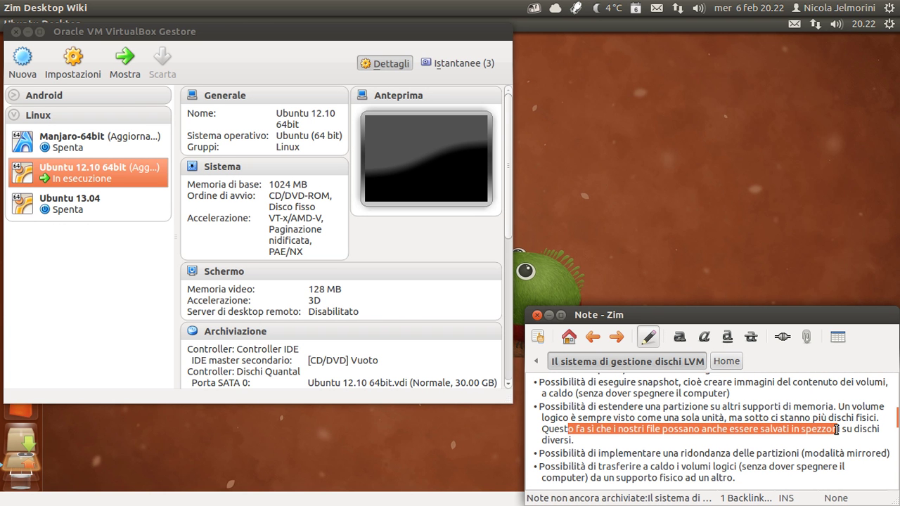
left_click(627, 431)
left_click_drag(597, 441, 541, 430)
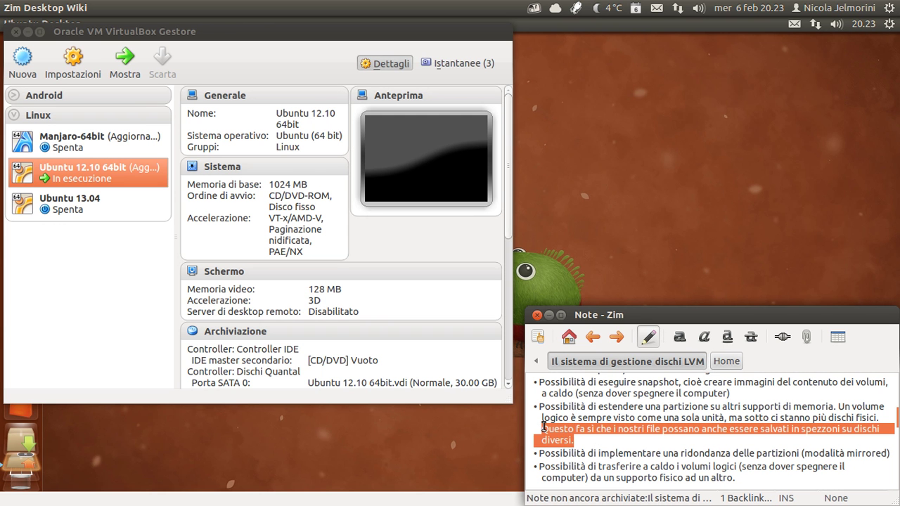
left_click(613, 420)
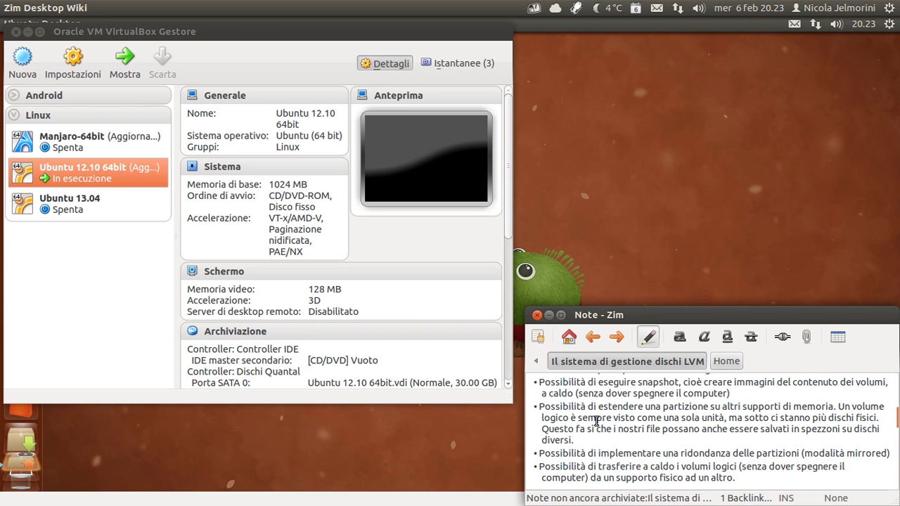
left_click(663, 429)
Step: Mark the bullet "Possibilità di implementare una ridondanza delle partizioni (modalità mirrored)" repeatedly, then clear the selection
scroll(670, 424, "down", 2)
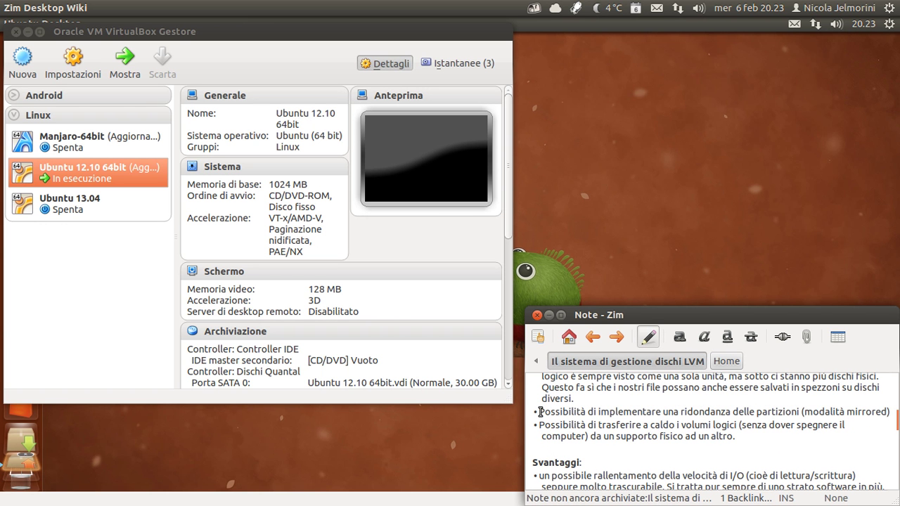
left_click_drag(540, 412, 892, 414)
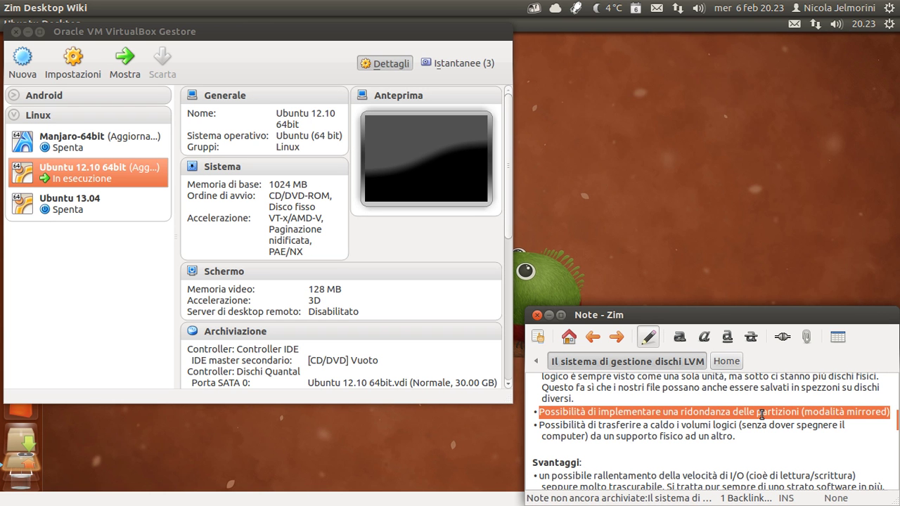
left_click(541, 413)
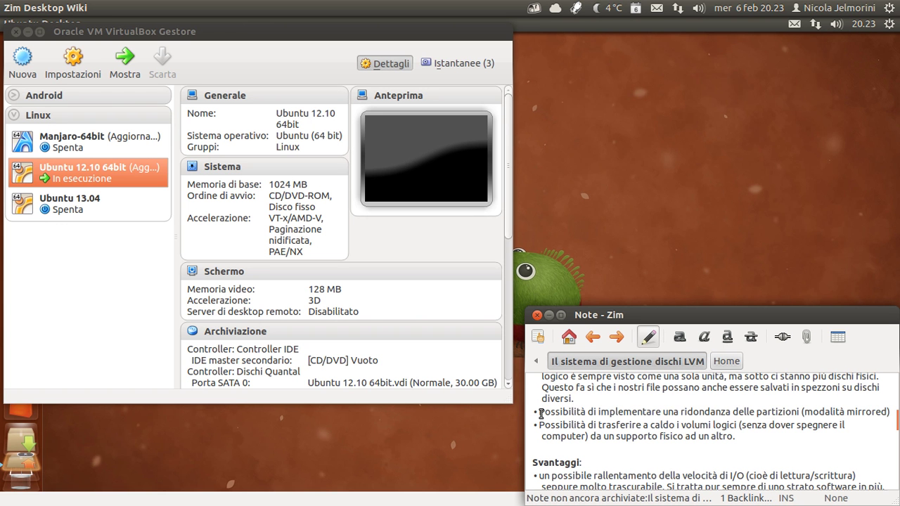
left_click_drag(540, 414, 797, 414)
triple_click(704, 413)
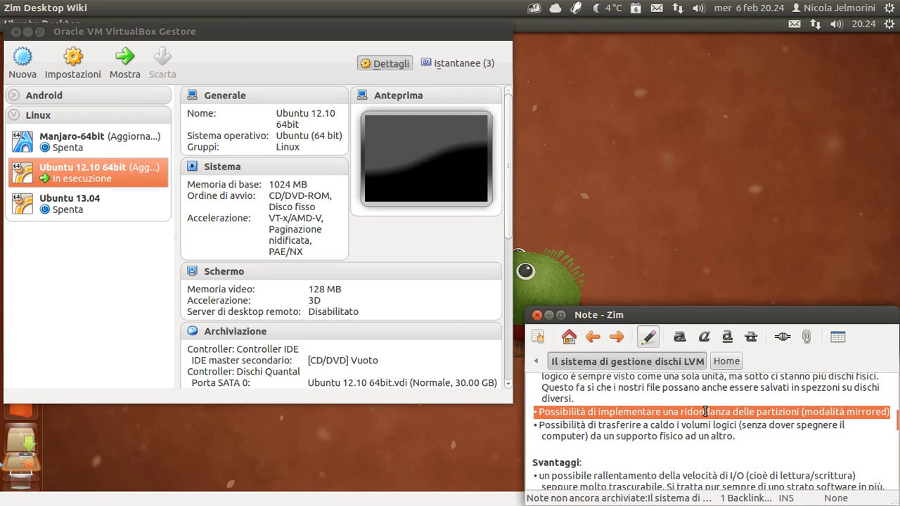
left_click(706, 411)
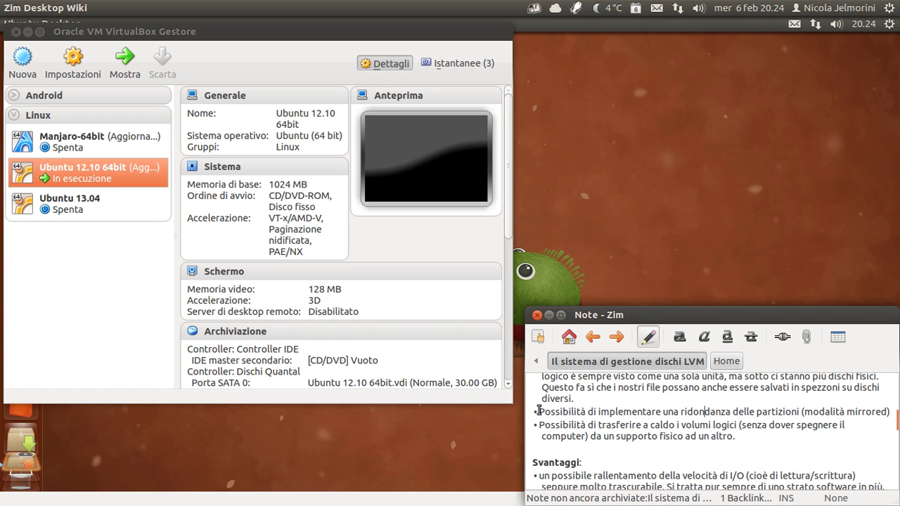
left_click_drag(538, 412, 889, 413)
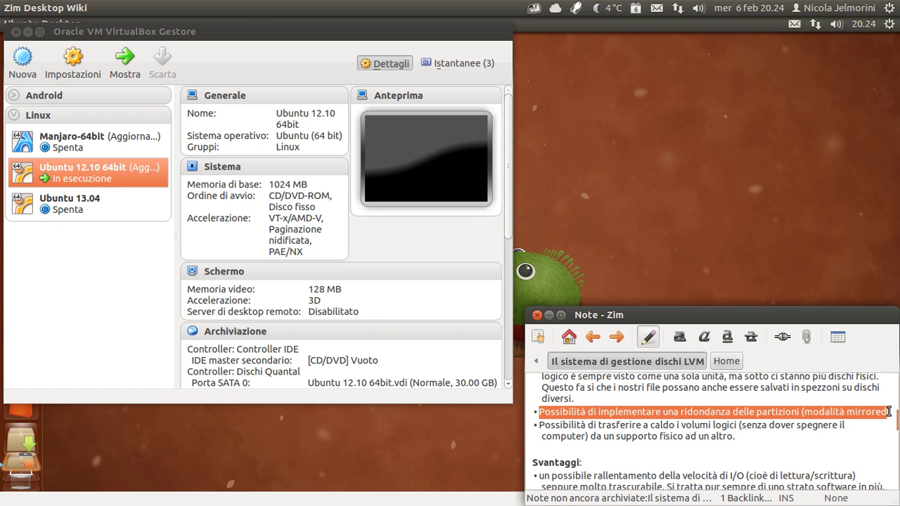
key("Up")
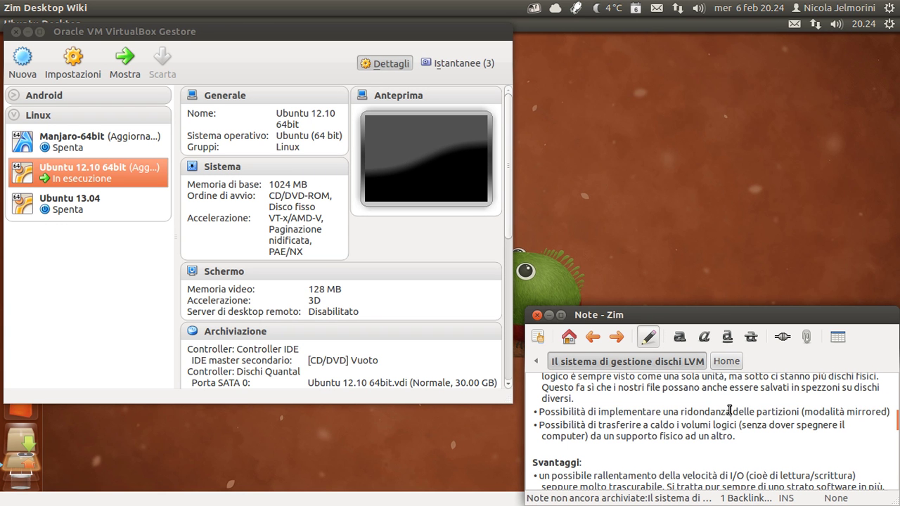
Step: Mark only the word "ridondanza" in the partition redundancy bullet
left_click(728, 412)
key("Left")
key("Left")
key("Left")
key("Left")
key("Left")
key("Left")
key("Left")
key("Left")
key("Left")
key("shift+Right")
key("shift+Right")
key("shift+Right")
key("shift+Right")
key("shift+Right")
key("shift+Right")
key("shift+Right")
key("shift+Right")
key("shift+Right")
key("shift+Right")
key("shift+Right")
key("shift+Right")
key("shift+Right")
key("shift+Right")
key("shift+Left")
key("shift+Left")
key("shift+Left")
key("shift+Left")
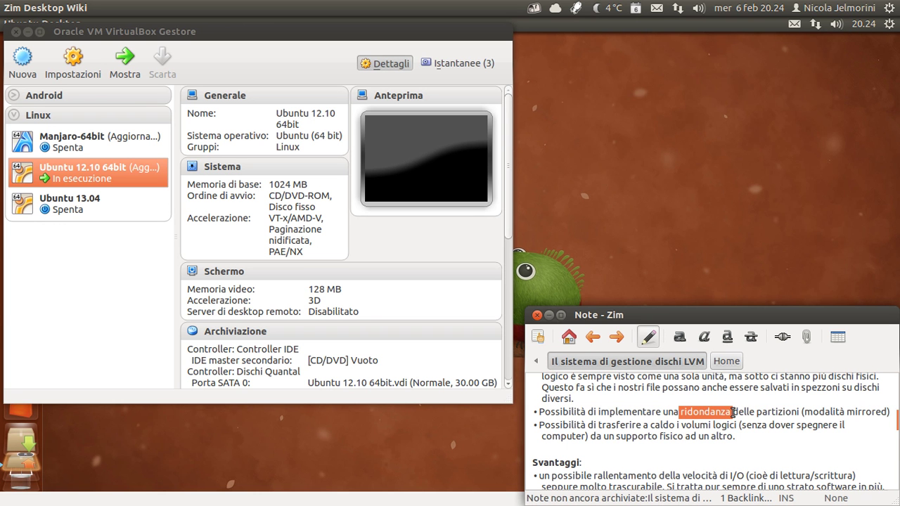
Step: Mark the word "mirrored", mark "ridondanza" again, and clear the selection
double_click(867, 411)
left_click(687, 410)
double_click(687, 412)
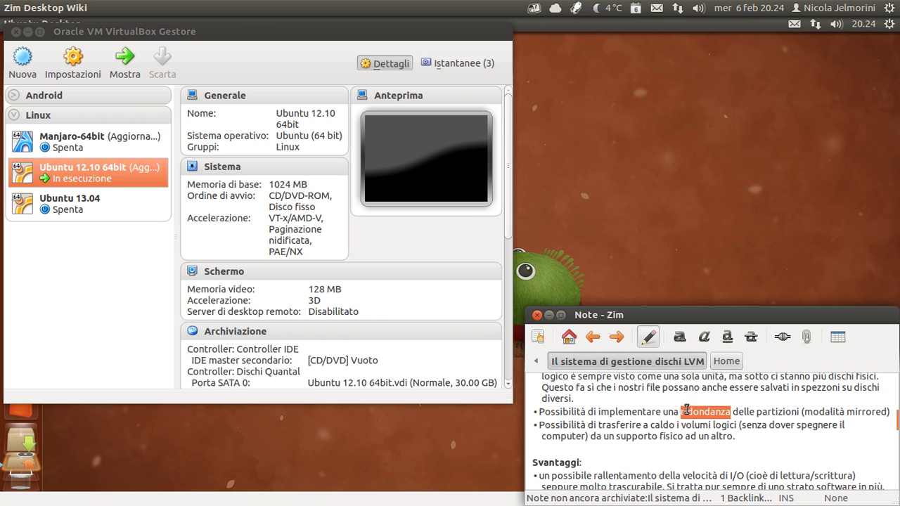
left_click(603, 410)
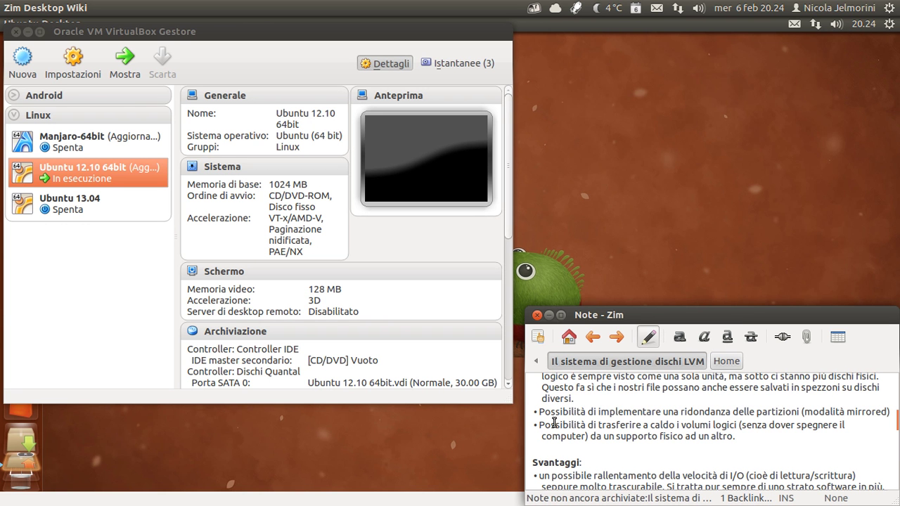
Step: Mark "trasferire a caldo", "volumi logici" and "un supporto fisico" in the last advantage bullet, then clear the selection
left_click_drag(555, 425, 676, 425)
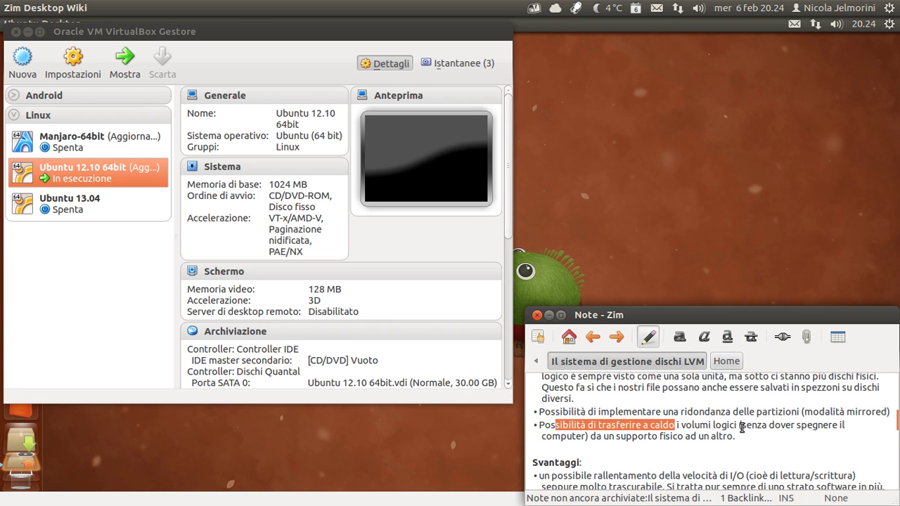
left_click(745, 425)
left_click_drag(744, 424, 700, 427)
left_click(700, 427)
left_click_drag(610, 437, 685, 437)
left_click(683, 427)
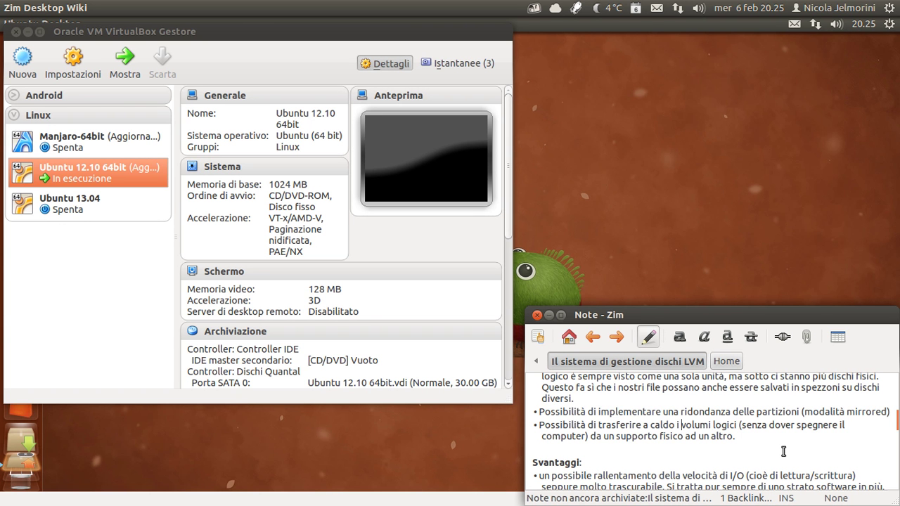
Step: Go to the "Svantaggi" section, mark "un possibile rallentamento della velocità di I/O" in its first bullet, and clear the selection
scroll(647, 438, "down", 2)
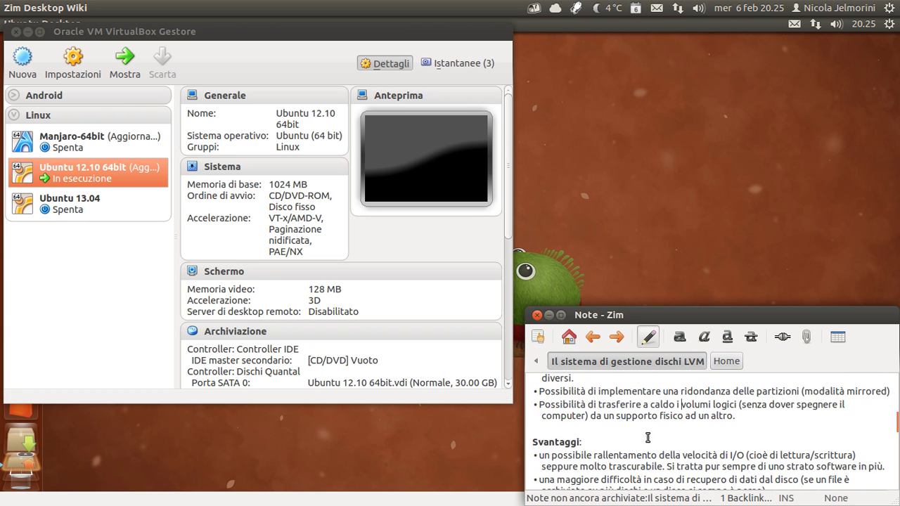
scroll(648, 438, "up", 2)
scroll(648, 437, "down", 3)
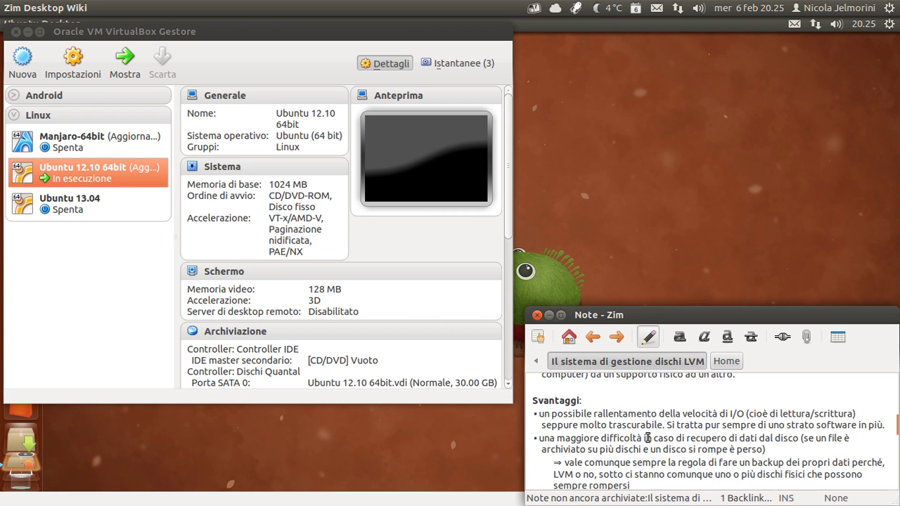
scroll(648, 438, "down", 1)
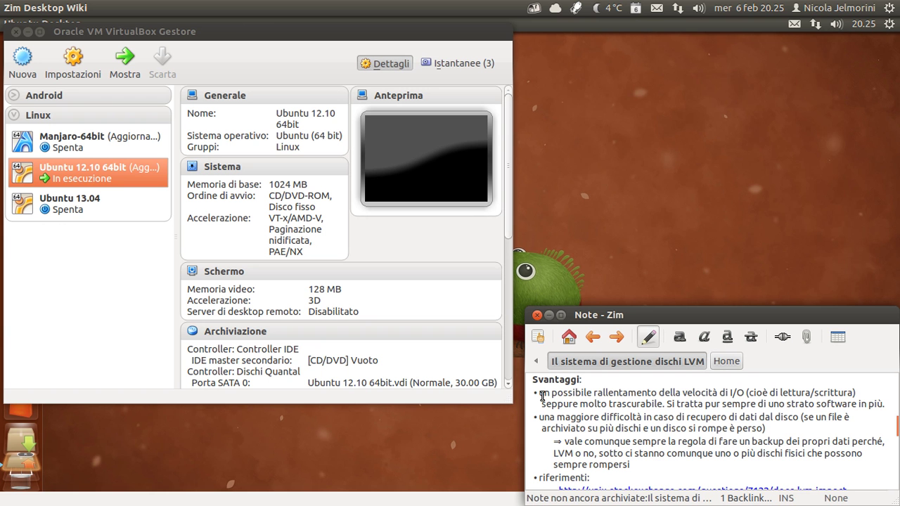
left_click_drag(539, 395, 603, 393)
left_click(603, 393)
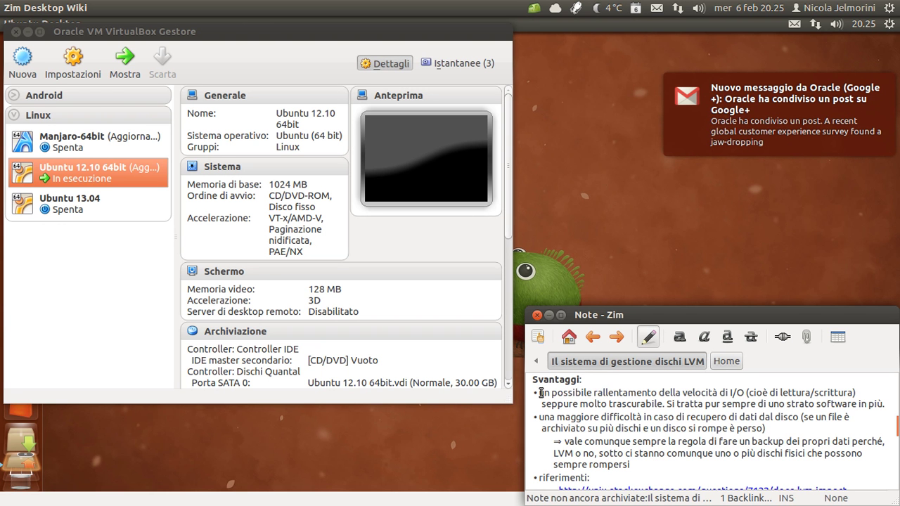
left_click_drag(544, 393, 745, 395)
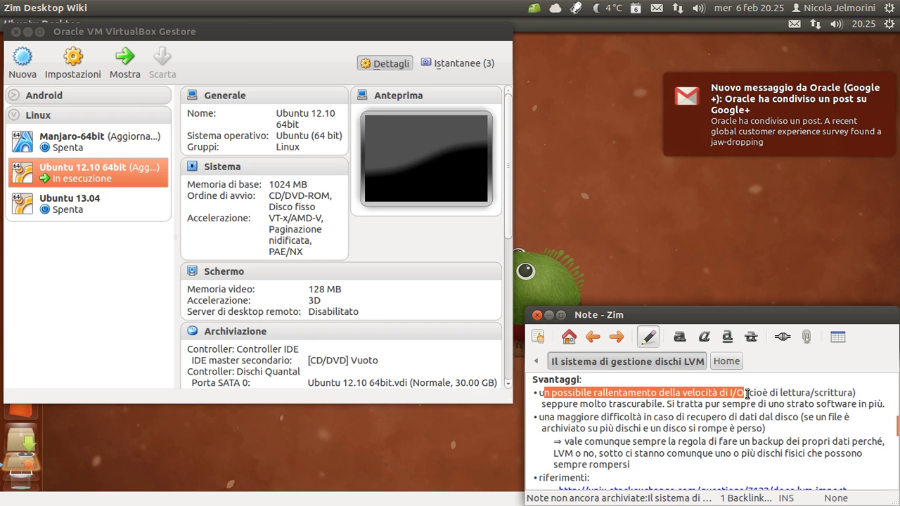
left_click(749, 393)
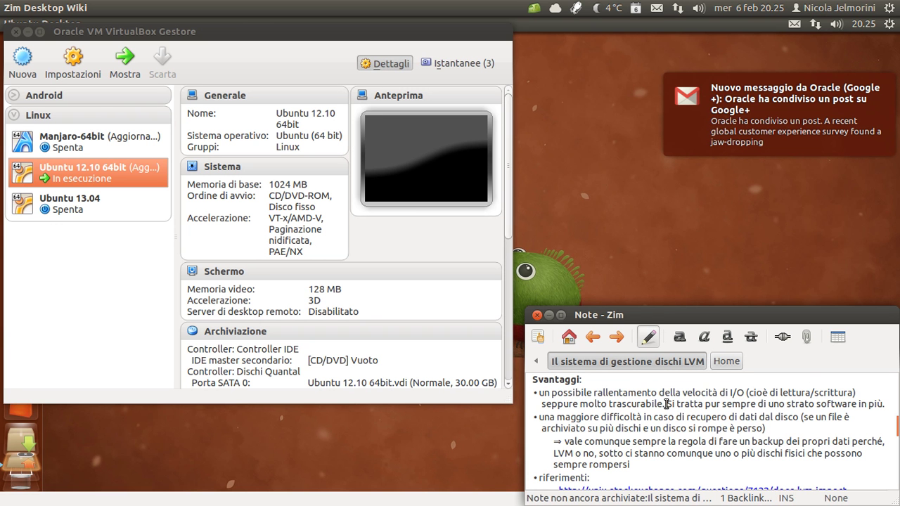
Step: Mark the first disadvantage from its beginning through "seppure molto trascurabile." repeatedly, then clear the selection
left_click_drag(667, 404, 538, 396)
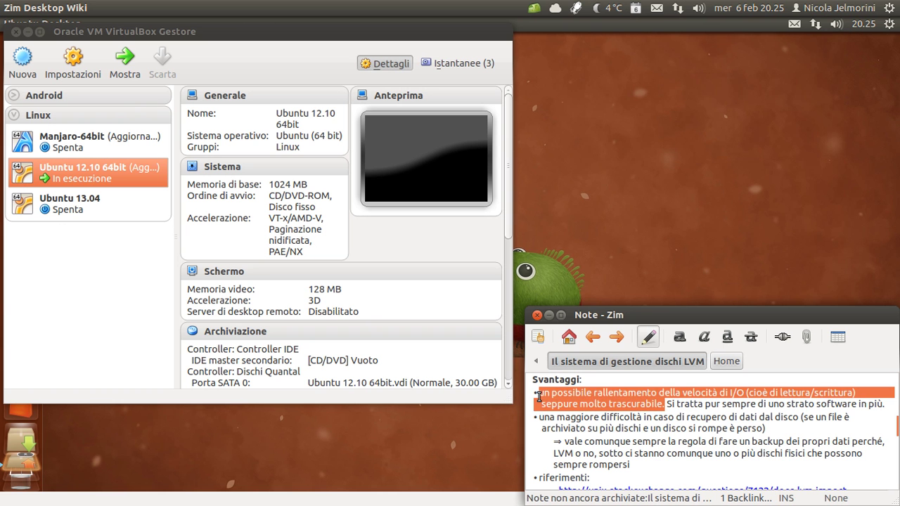
left_click(661, 406)
left_click_drag(664, 406, 539, 393)
left_click(667, 405)
left_click_drag(666, 405, 542, 394)
left_click(830, 407)
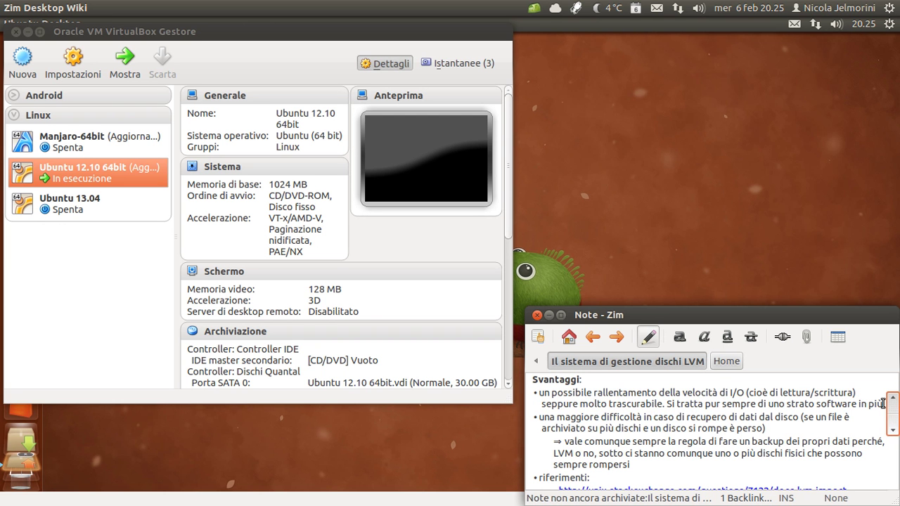
Step: Mark the I/O slowdown statement again several times, then mark "Si tratta pur sempre di uno strato software in più"
left_click_drag(667, 406, 541, 392)
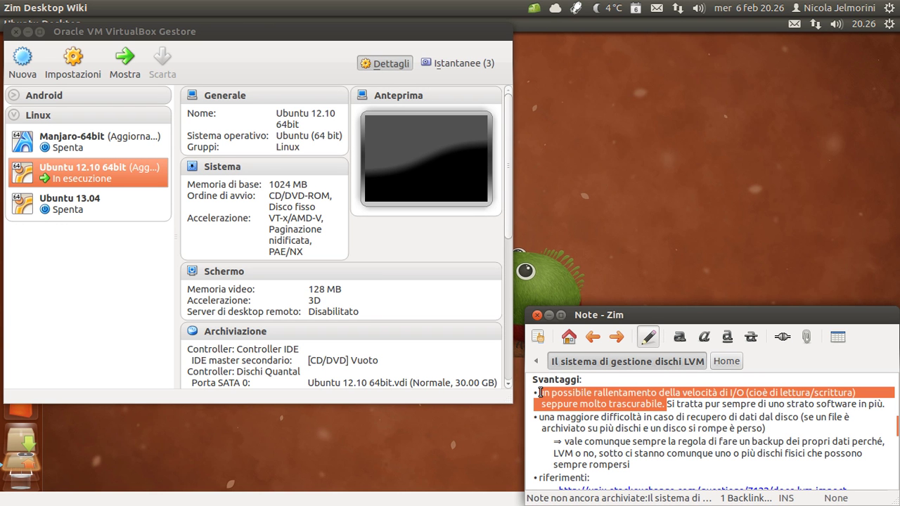
left_click(554, 392)
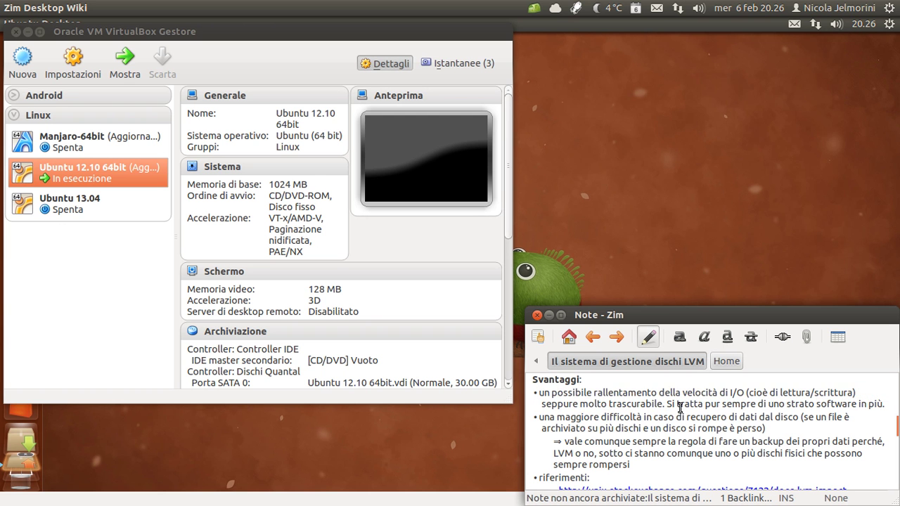
left_click_drag(666, 405, 539, 397)
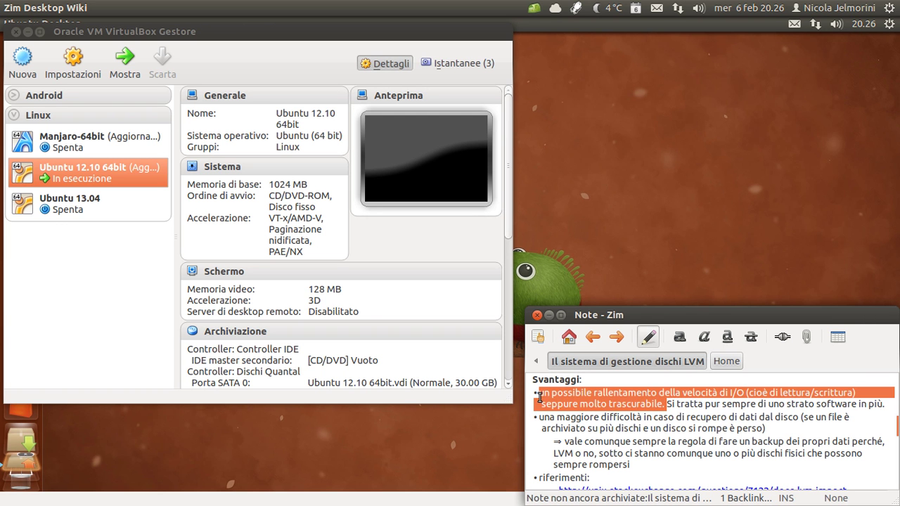
left_click(589, 396)
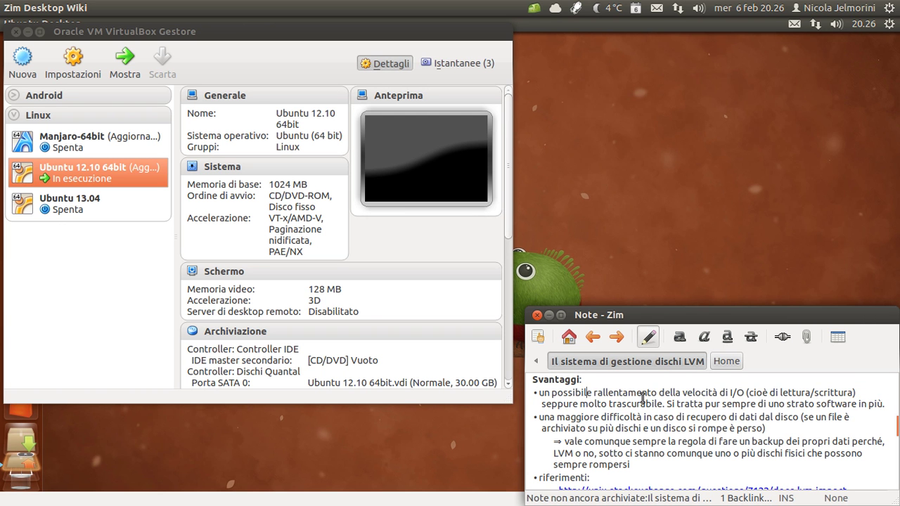
left_click_drag(665, 404, 540, 394)
left_click(670, 396)
mouse_move(880, 404)
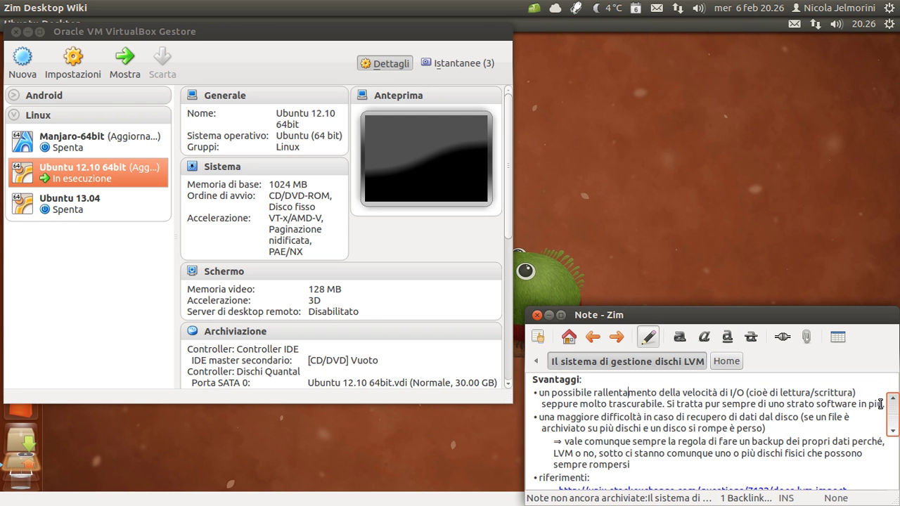
left_click_drag(880, 404, 664, 404)
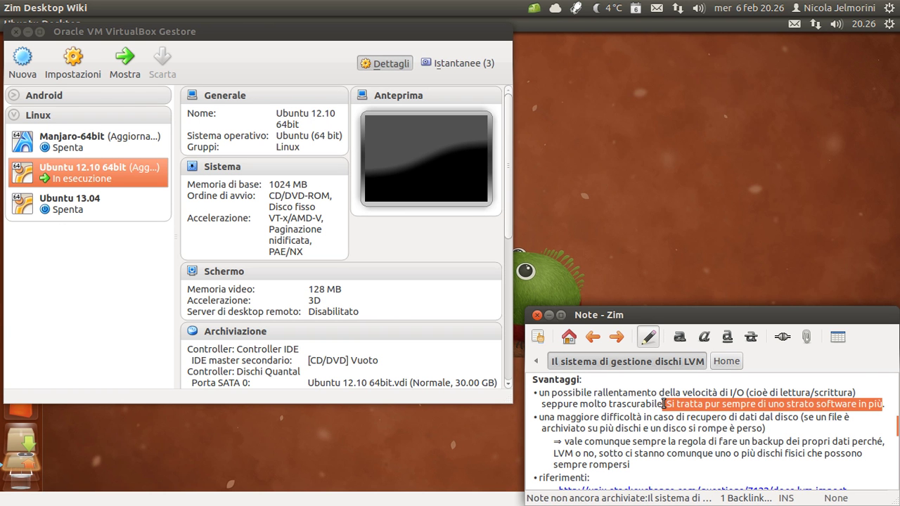
Step: Mark the first disadvantage in full, through "Si tratta pur sempre di uno strato software in più", then clear the selection
left_click(664, 404)
left_click_drag(881, 405, 536, 394)
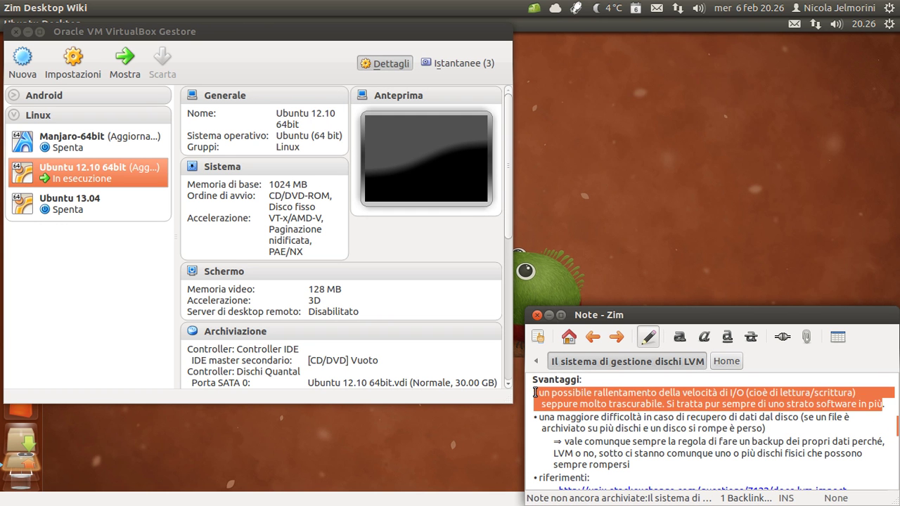
left_click(562, 391)
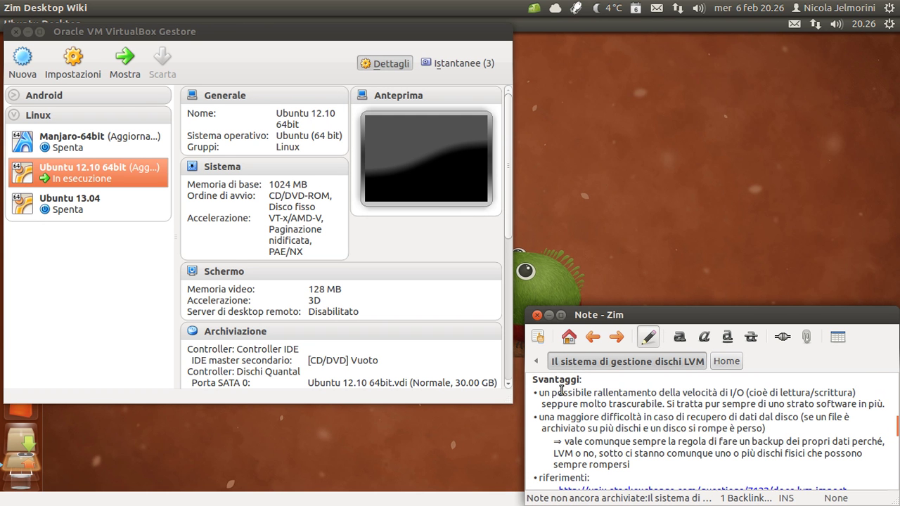
Step: Mark the second disadvantage, from "una maggiore difficoltà in caso di recupero di dati" through "si rompe è perso)", then clear the selection
scroll(562, 392, "down", 2)
scroll(562, 392, "up", 2)
scroll(562, 395, "down", 1)
left_click_drag(540, 419, 806, 419)
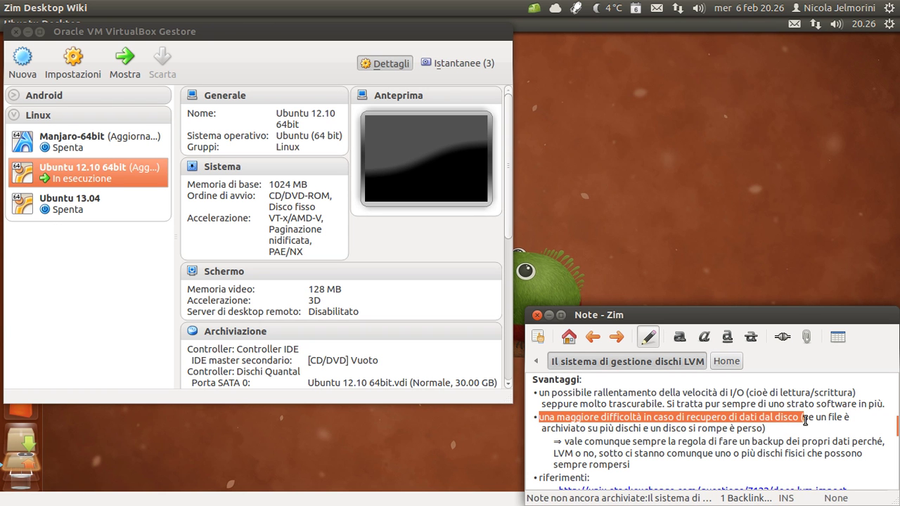
left_click_drag(806, 420, 806, 426)
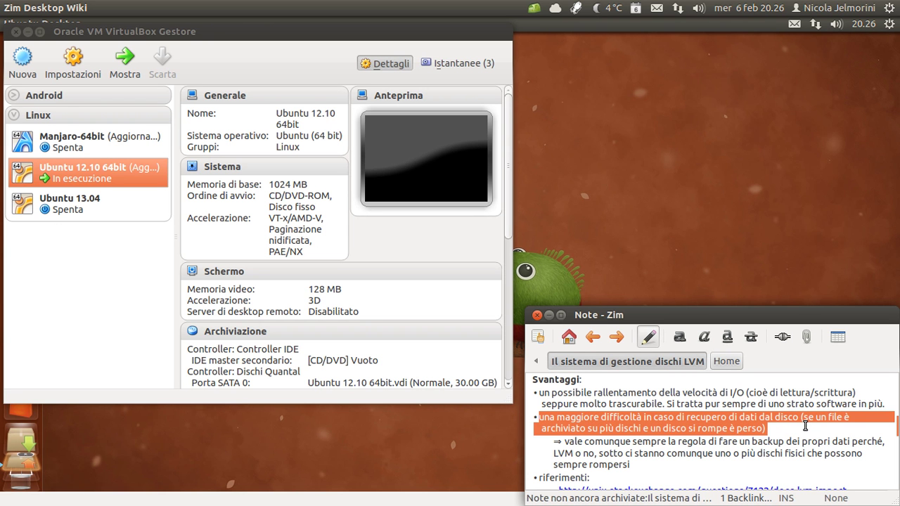
left_click(810, 420)
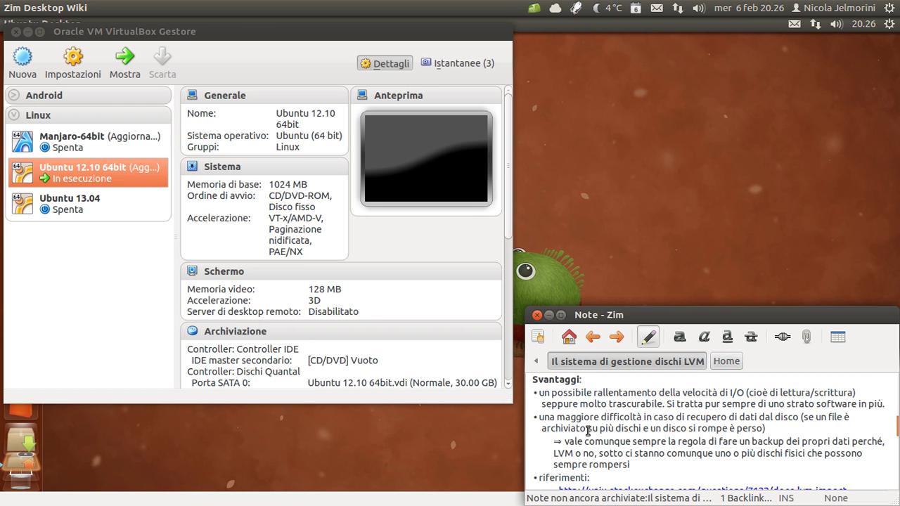
Step: Mark the whole data recovery disadvantage twice more, clearing the selection in between
left_click_drag(540, 417, 774, 426)
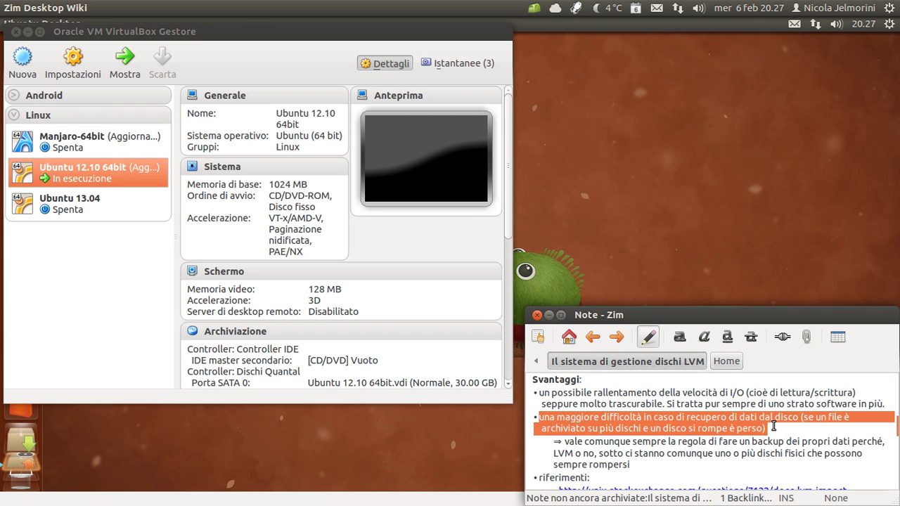
left_click(774, 426)
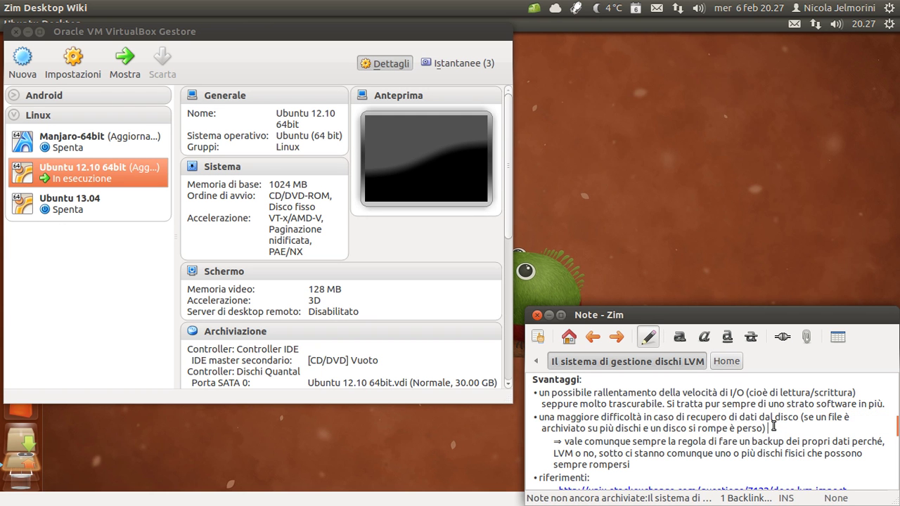
left_click_drag(774, 425, 540, 417)
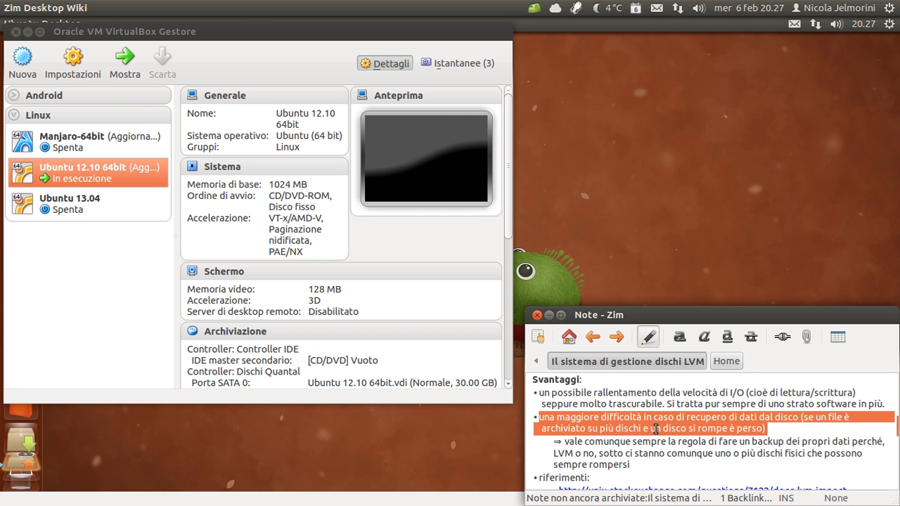
Step: Go back to the advantages and mark the wording on "ridondanza delle partizioni" in mirrored mode
scroll(714, 425, "up", 3)
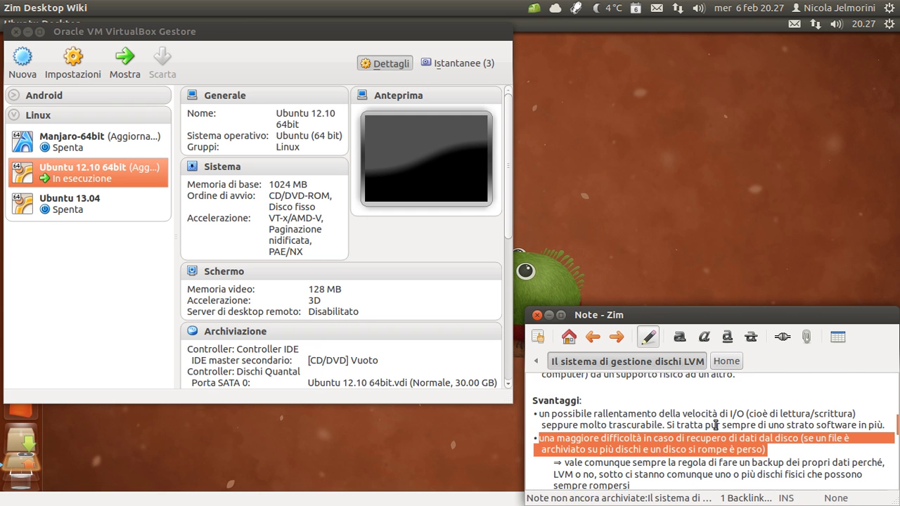
scroll(716, 427, "up", 1)
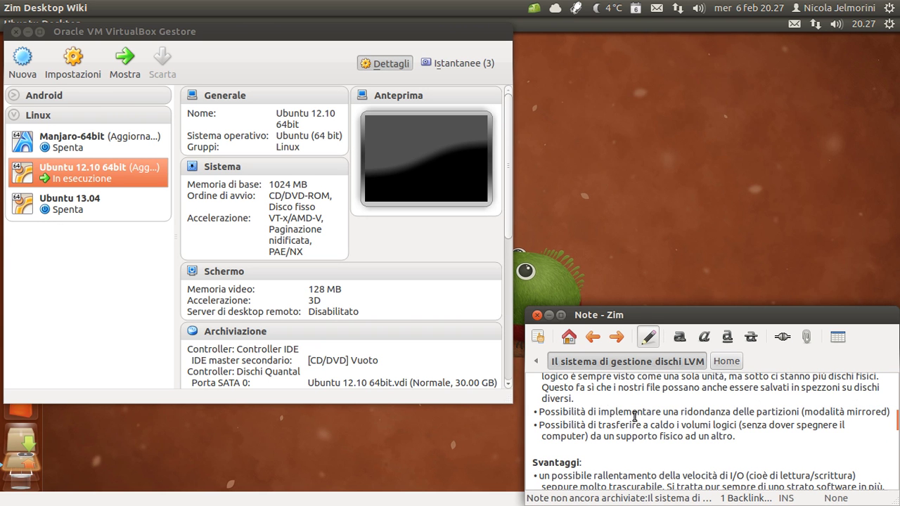
left_click_drag(679, 413, 863, 414)
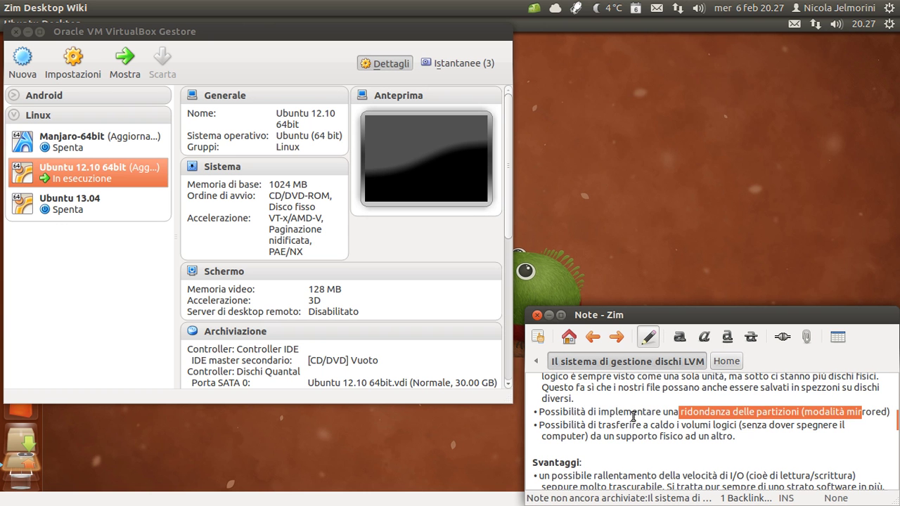
Step: Return to the disadvantages, mark the whole backup remark beginning "vale comunque sempre la regola", and clear the selection
scroll(633, 416, "down", 4)
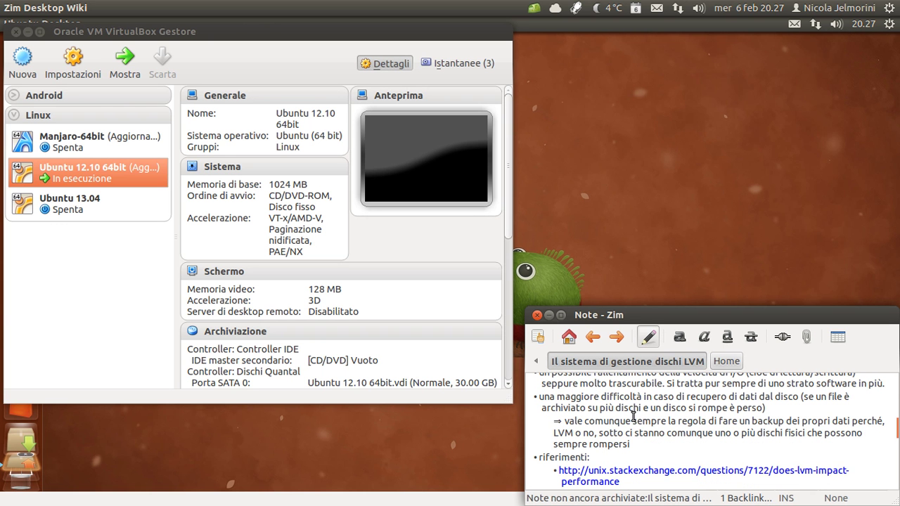
left_click_drag(629, 444, 557, 423)
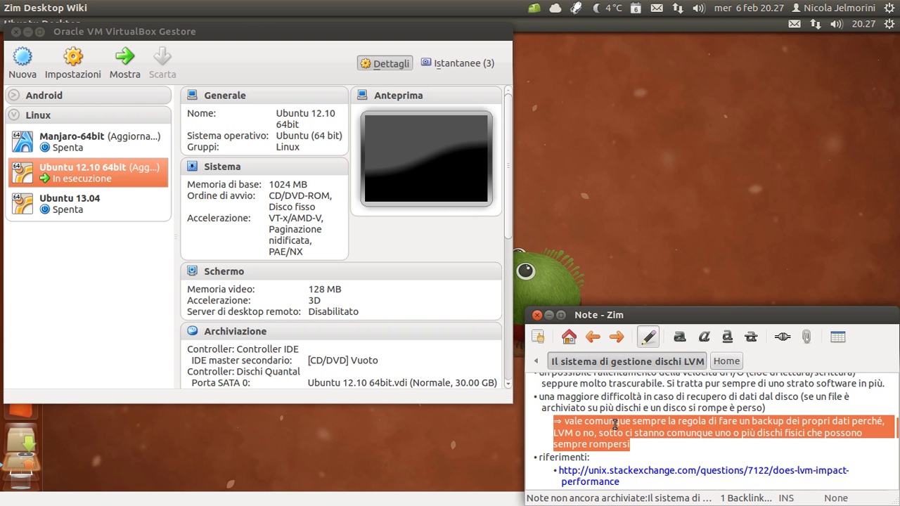
left_click(770, 411)
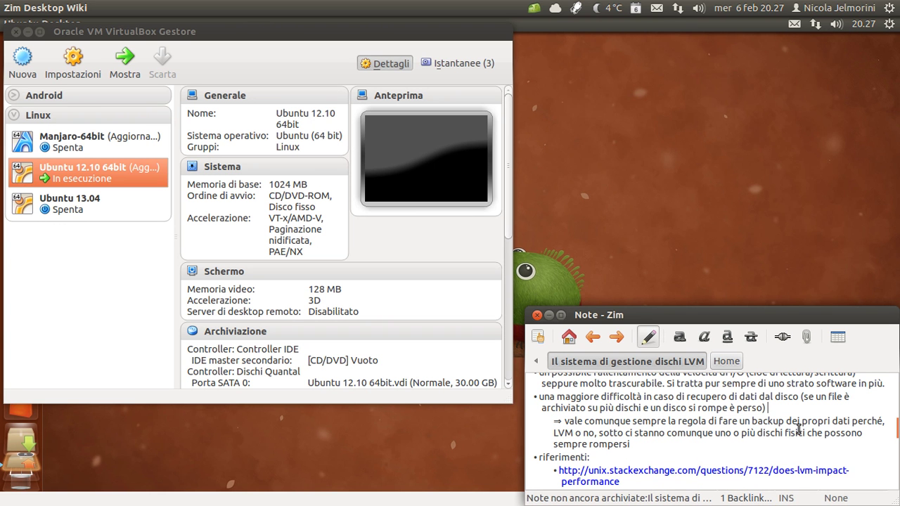
Step: Mark "regola di fare un backup dei propri dati" and "LVM o no" in the backup remark, then clear the selection
left_click_drag(554, 435, 624, 434)
left_click_drag(819, 421, 719, 422)
left_click_drag(867, 422, 709, 420)
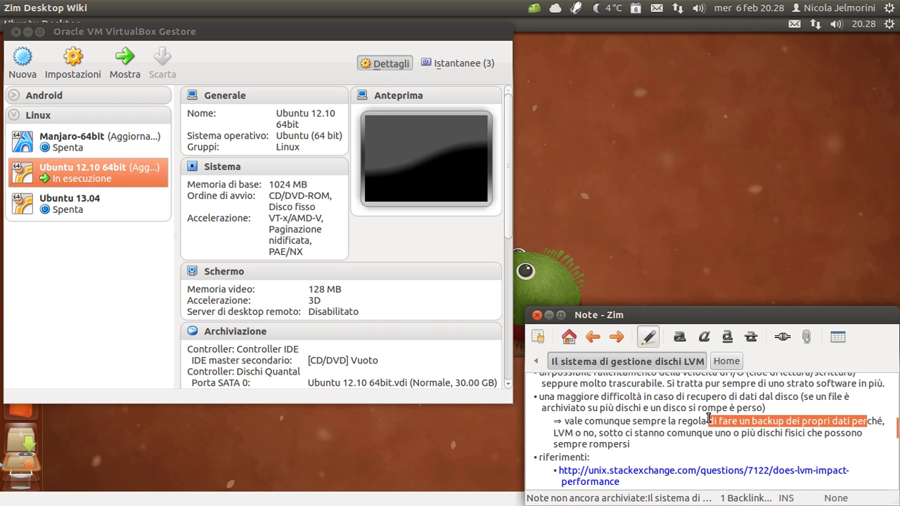
left_click(711, 420)
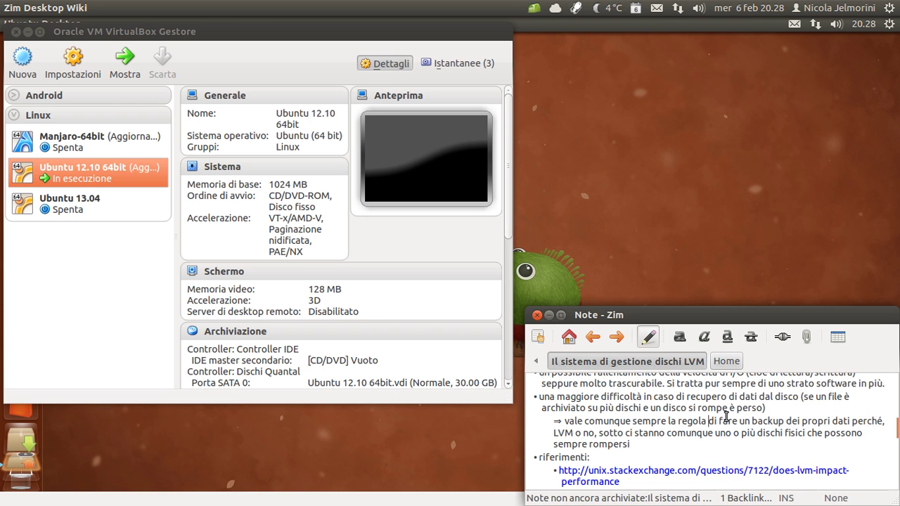
left_click_drag(853, 420, 675, 420)
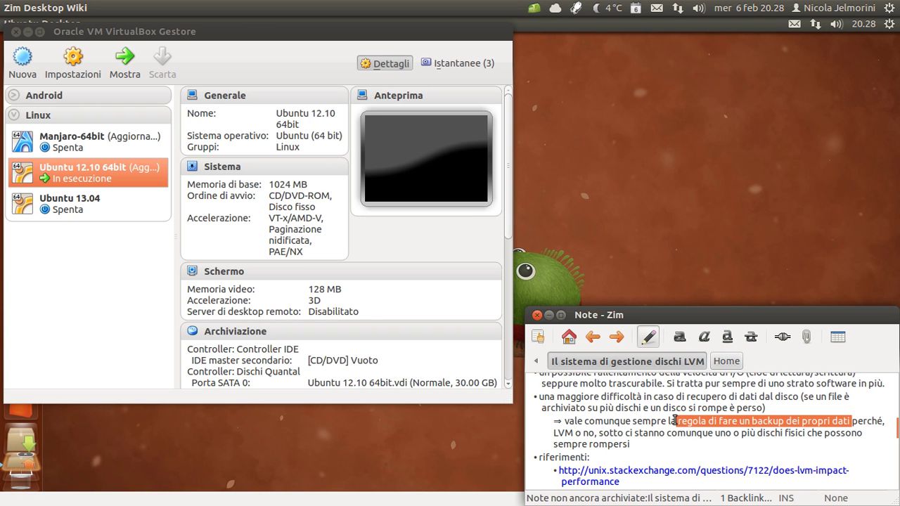
left_click_drag(595, 432, 644, 422)
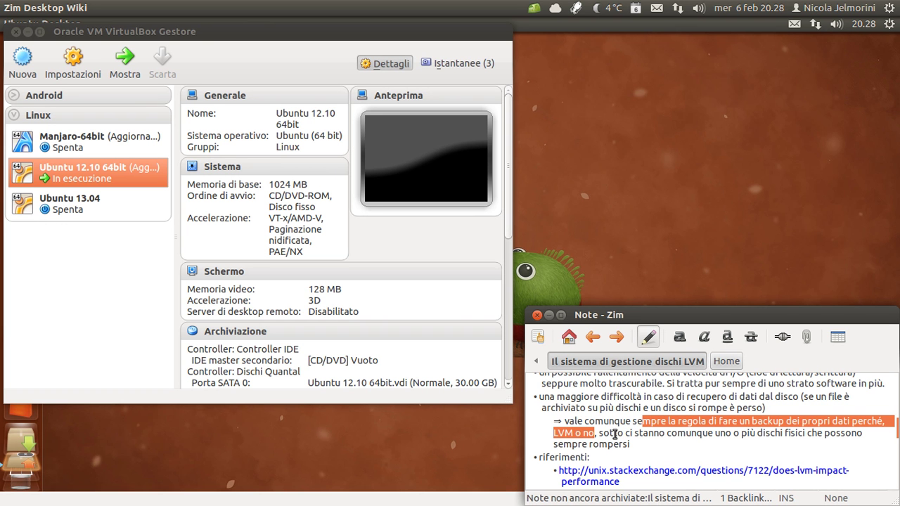
left_click(615, 434)
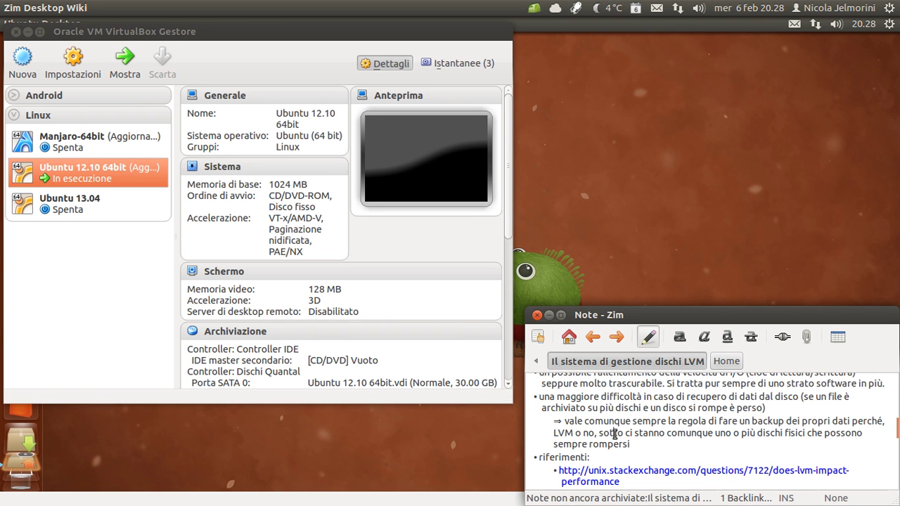
Step: Mark the backup remark and the data recovery disadvantage separately and then both together, and clear the selection
left_click_drag(630, 445, 557, 423)
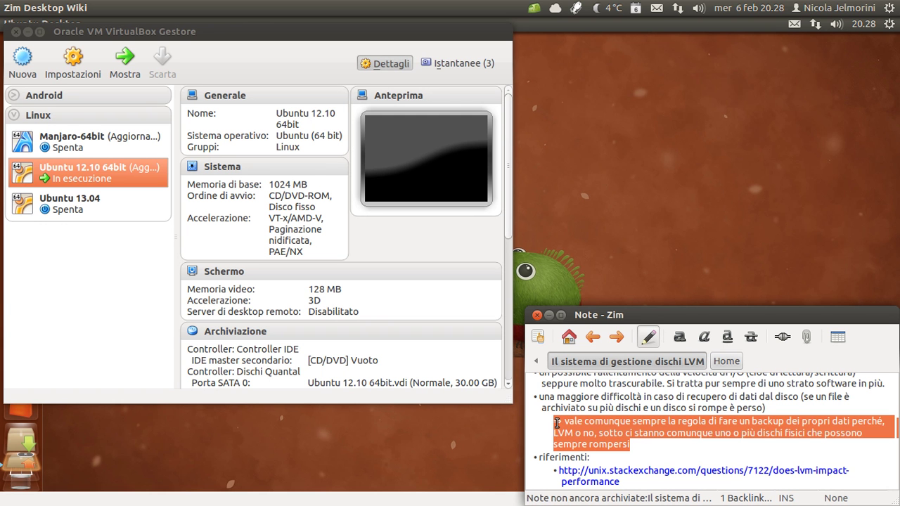
left_click(784, 407)
left_click_drag(785, 404, 544, 398)
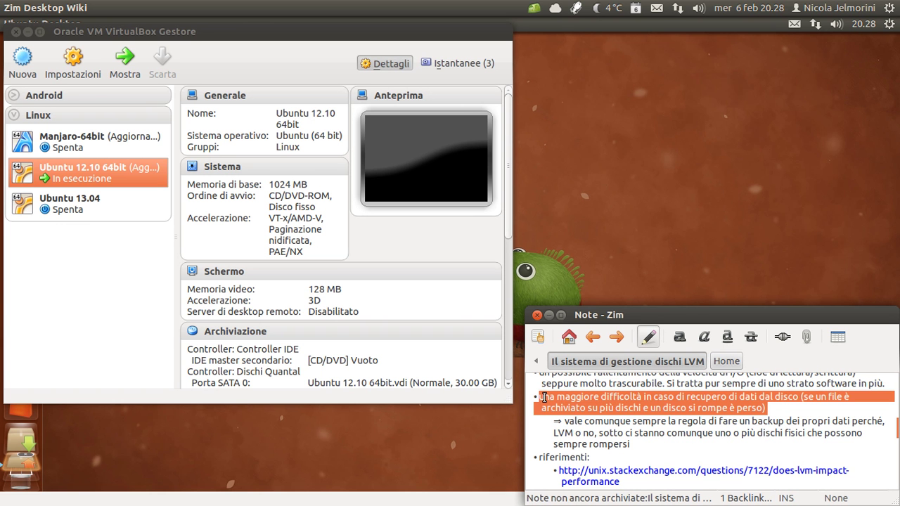
left_click(573, 432)
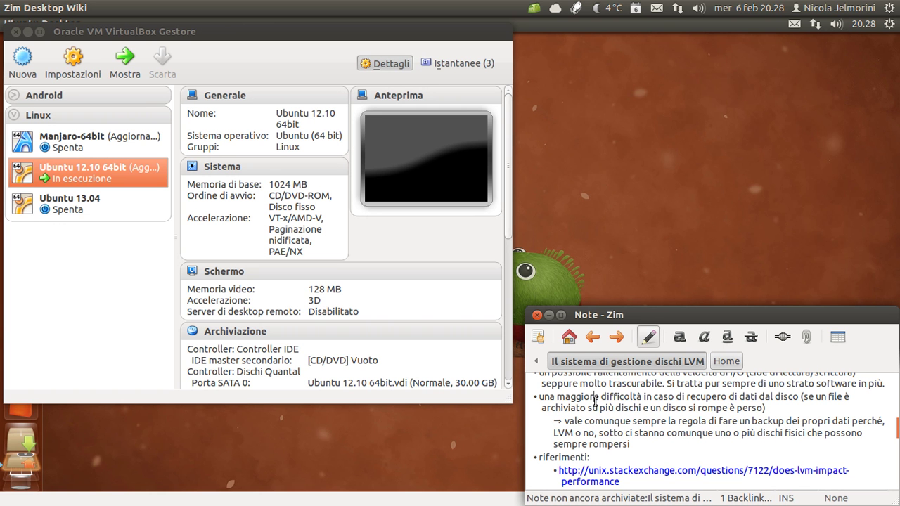
left_click_drag(631, 444, 539, 395)
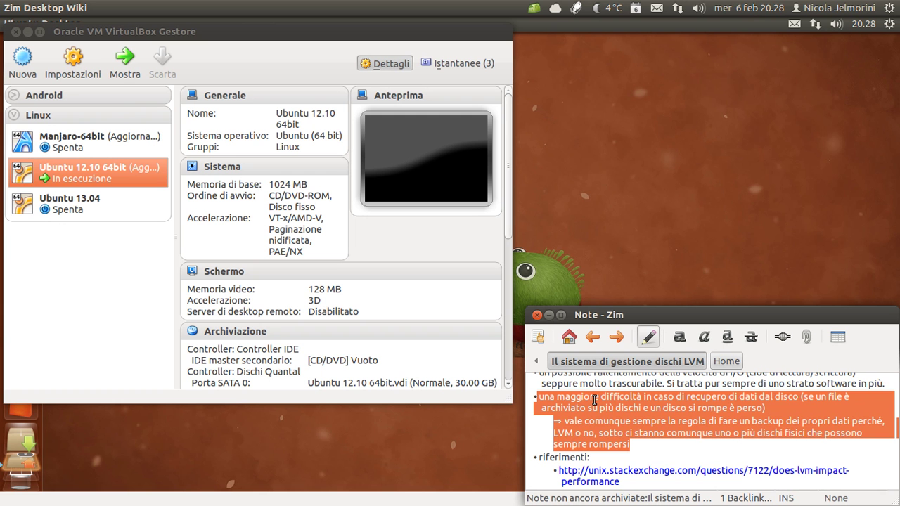
left_click(841, 422)
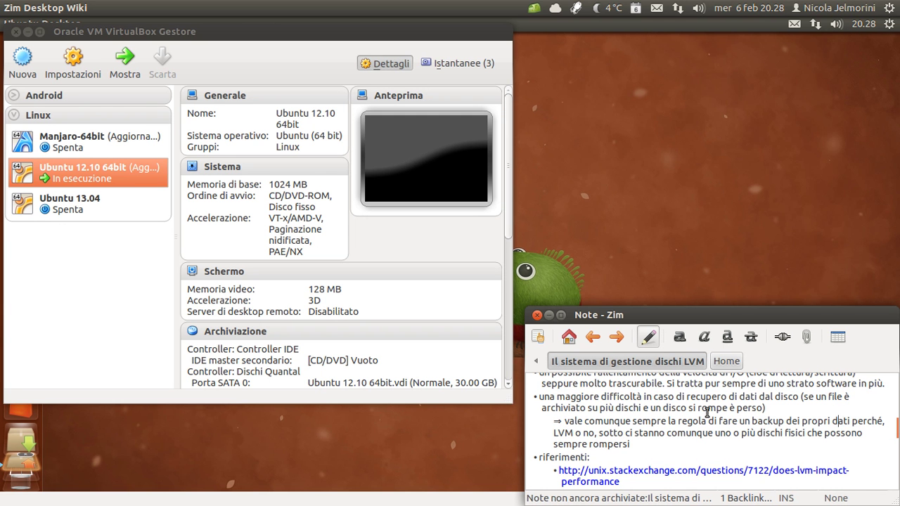
Step: Look over the "riferimenti" links, the advantages and disadvantages, and the numbered points of the "Esempio d'uso" section
scroll(707, 415, "down", 3)
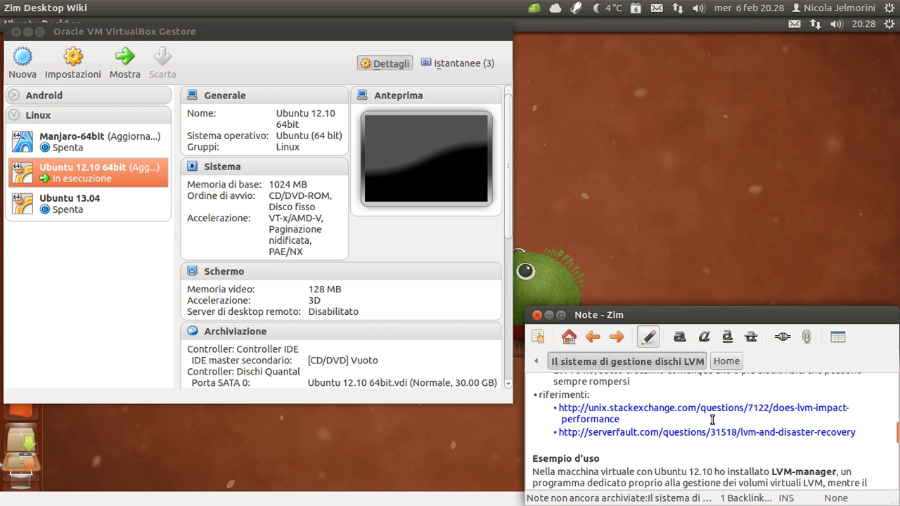
scroll(712, 420, "up", 1)
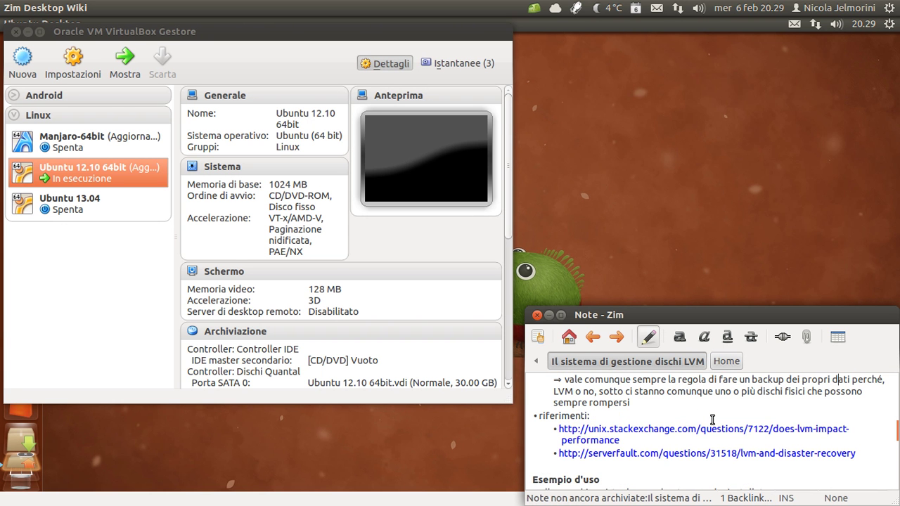
scroll(713, 420, "up", 4)
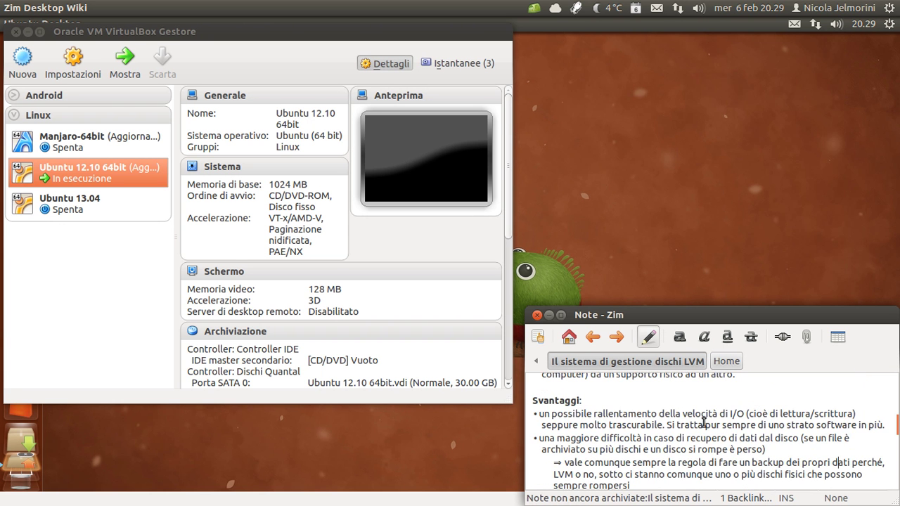
scroll(626, 415, "down", 1)
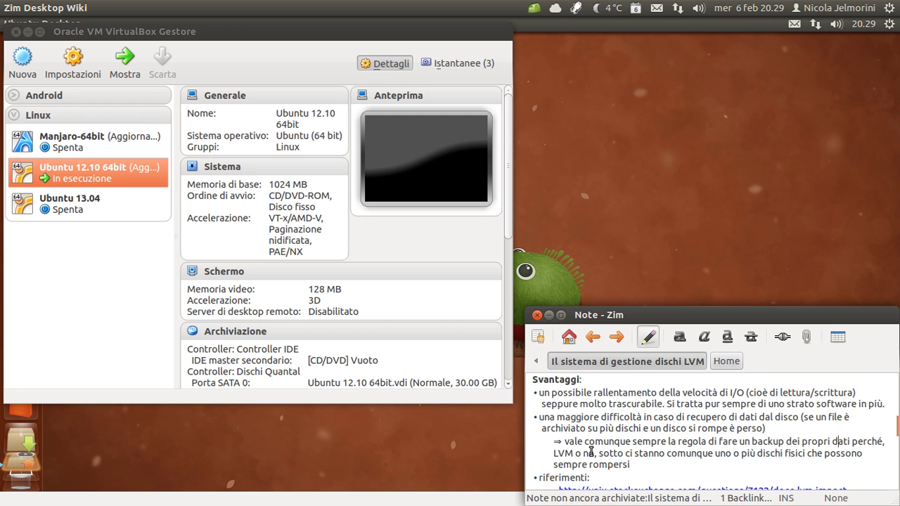
scroll(591, 451, "up", 5)
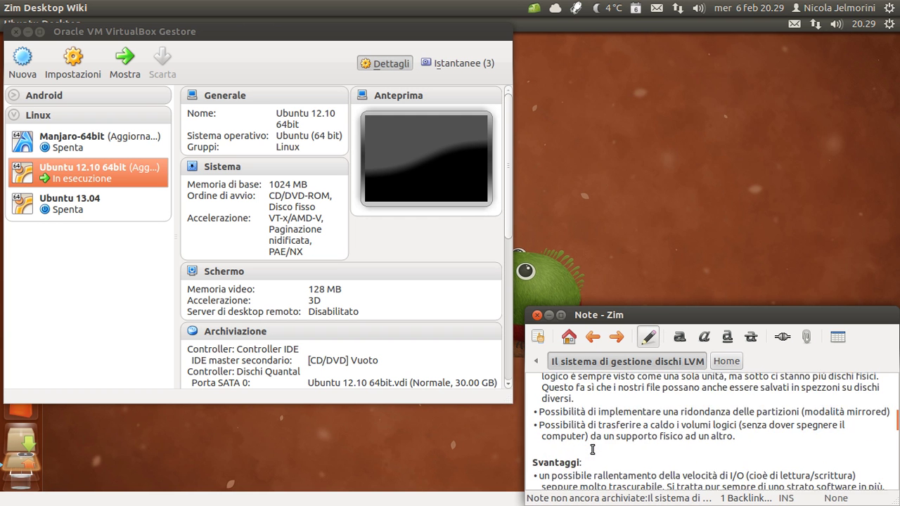
scroll(591, 450, "up", 1)
scroll(591, 450, "down", 6)
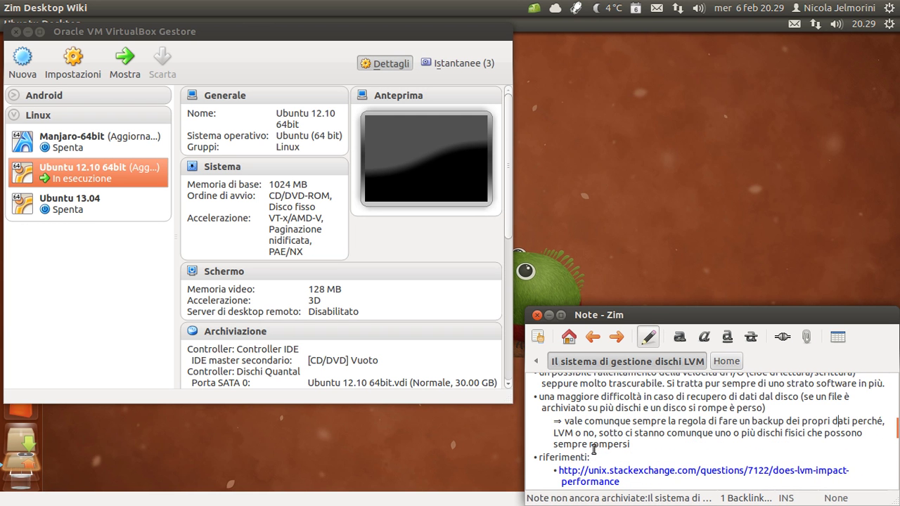
scroll(593, 450, "down", 3)
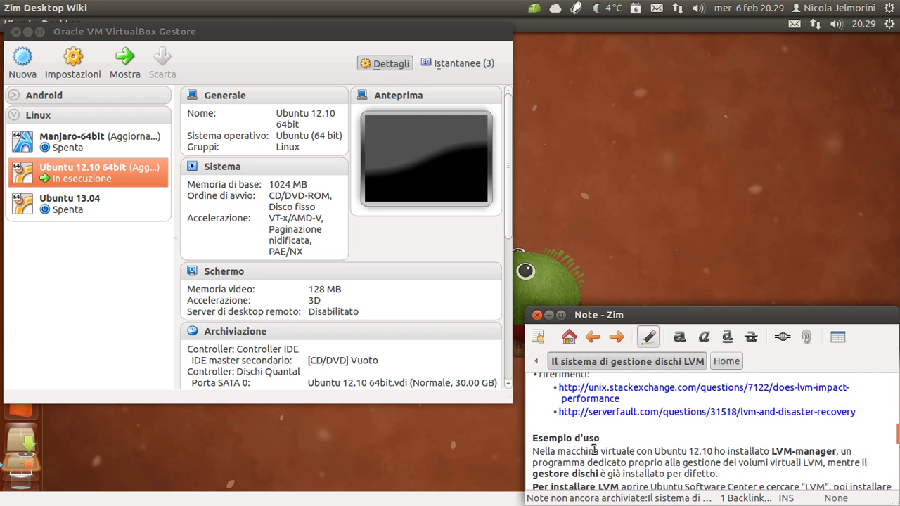
scroll(601, 450, "down", 5)
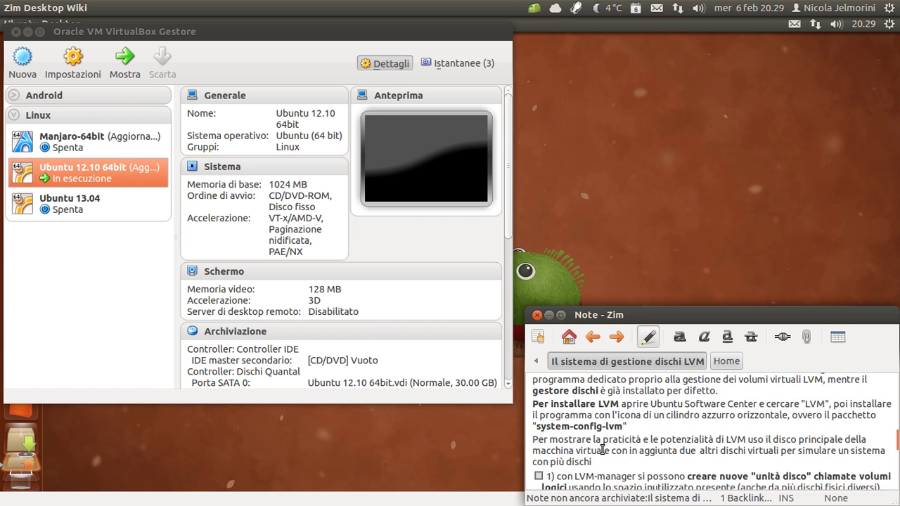
scroll(603, 450, "down", 9)
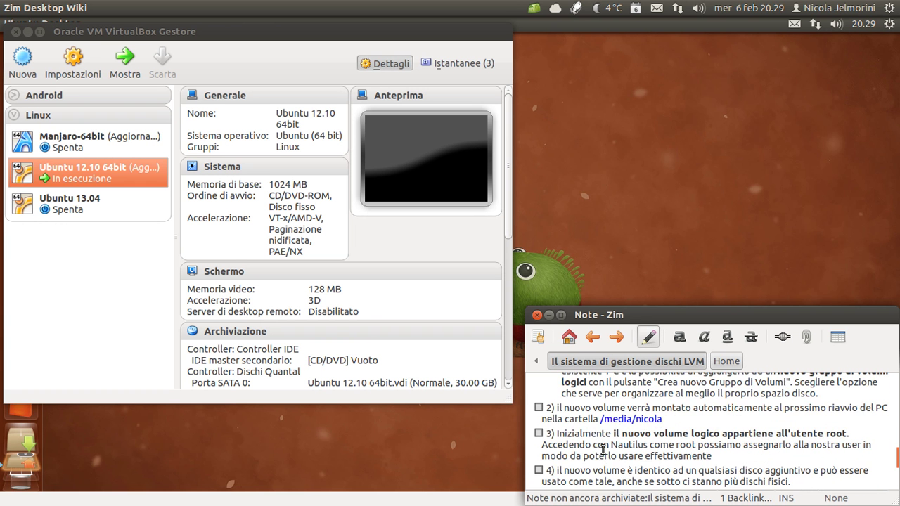
Step: Go back to the start of the "Esempio d'uso" section and mark "12.10" in its first sentence
scroll(604, 450, "up", 14)
scroll(603, 450, "up", 2)
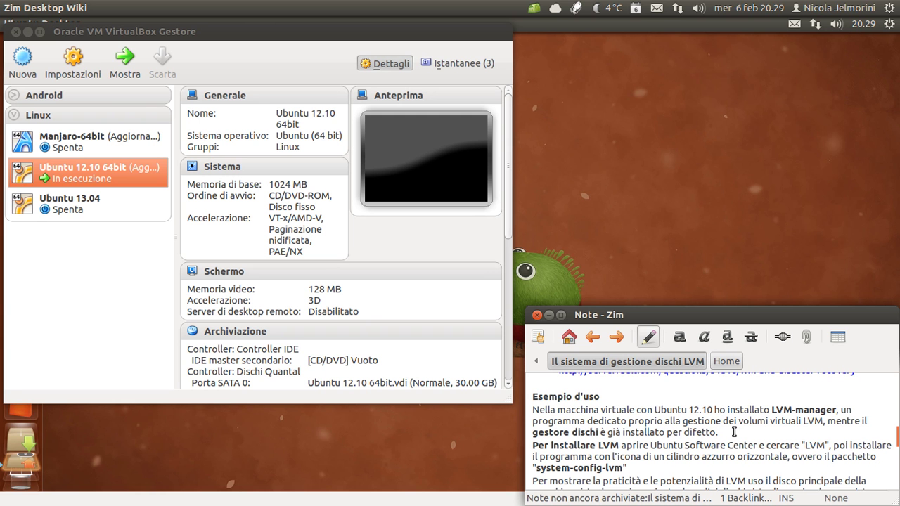
left_click_drag(720, 411, 692, 411)
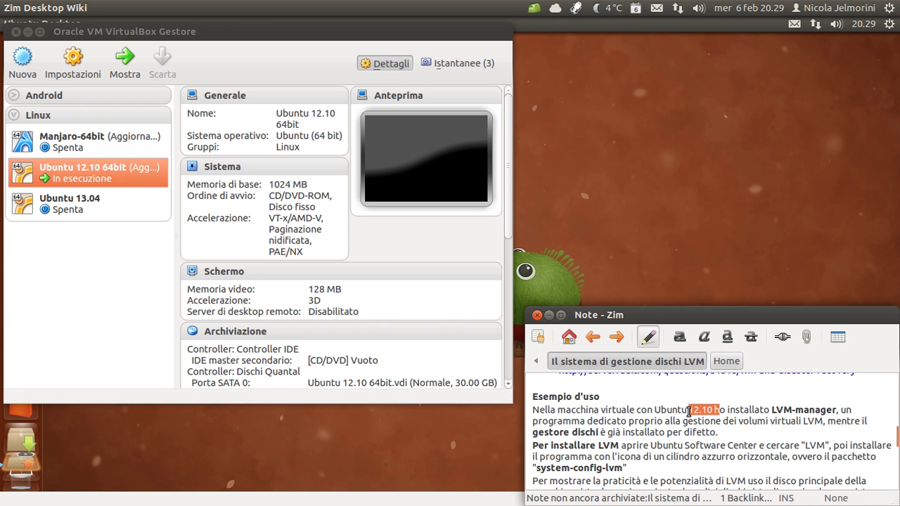
Step: Clear the selection in the note and examine the Archiviazione section of the Ubuntu 12.10 64bit machine in the VirtualBox manager
left_click(689, 412)
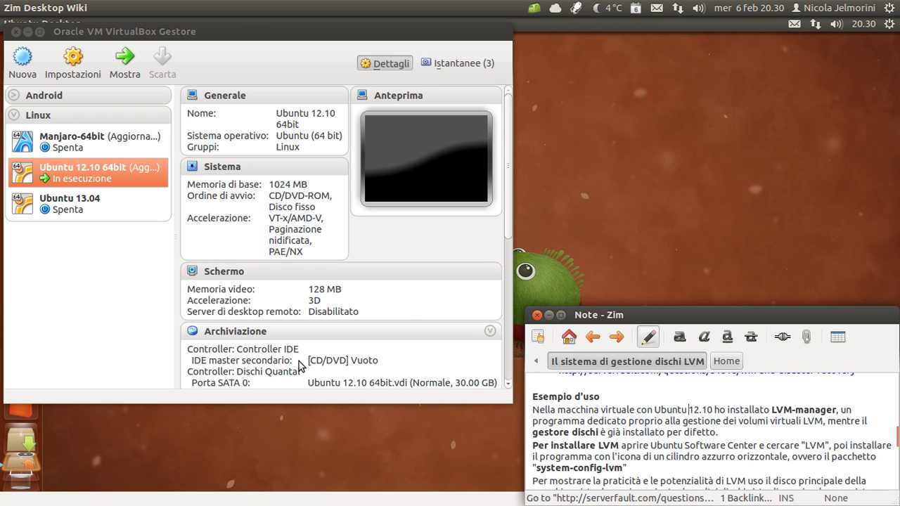
scroll(275, 304, "down", 3)
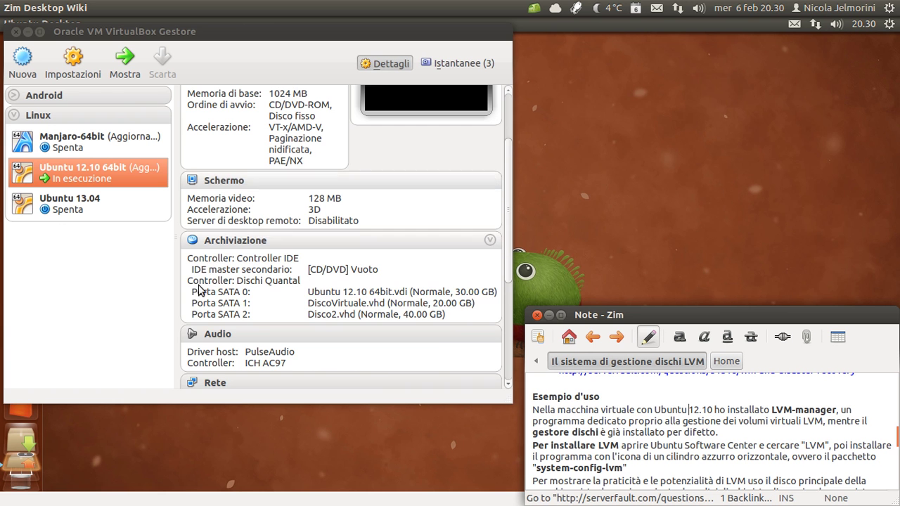
scroll(280, 300, "down", 2)
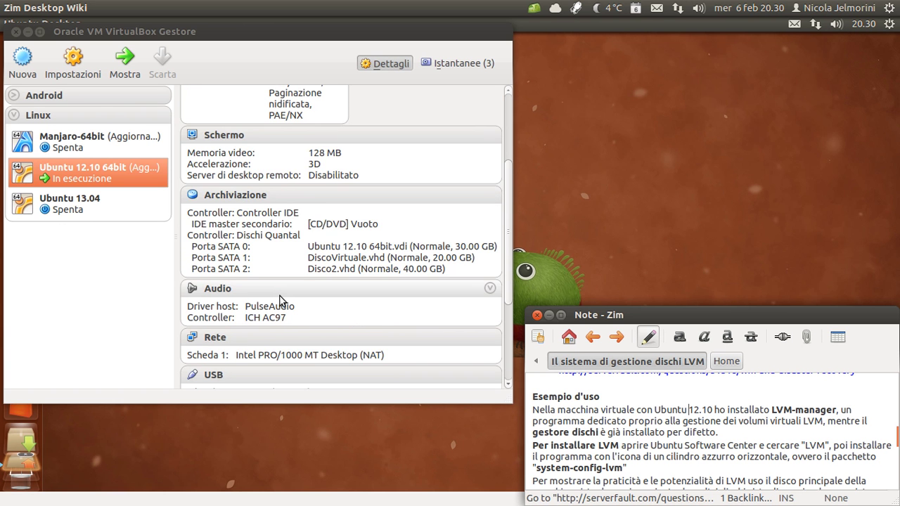
scroll(280, 301, "up", 2)
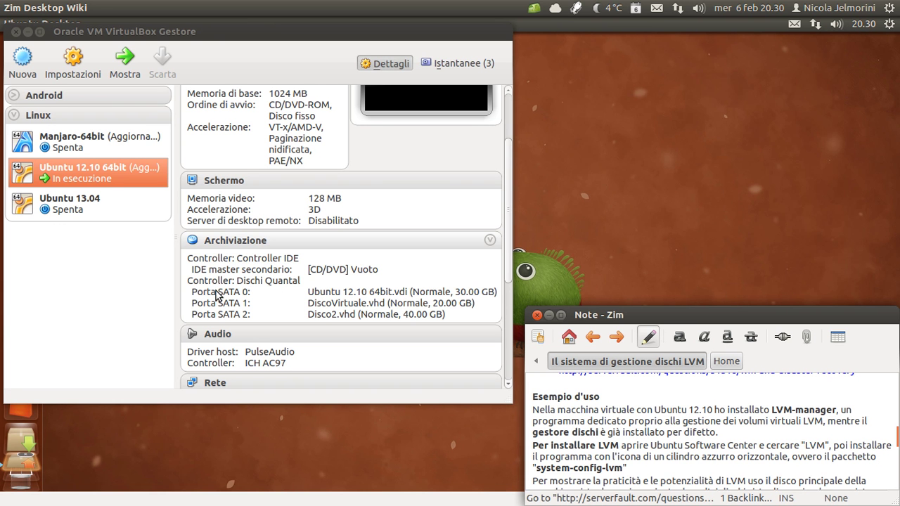
left_click(350, 299)
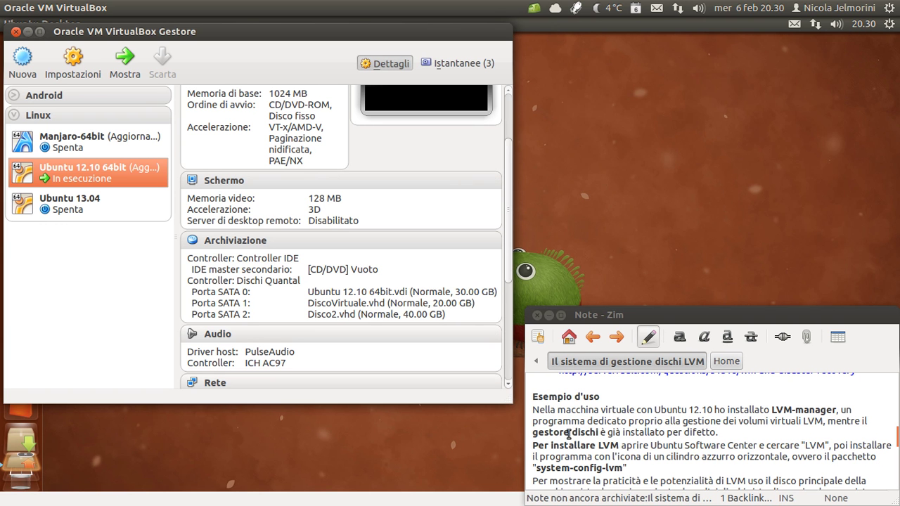
Step: Mark the whole first paragraph of the "Esempio d'uso" section in the Zim note, then clear the selection
left_click(558, 409)
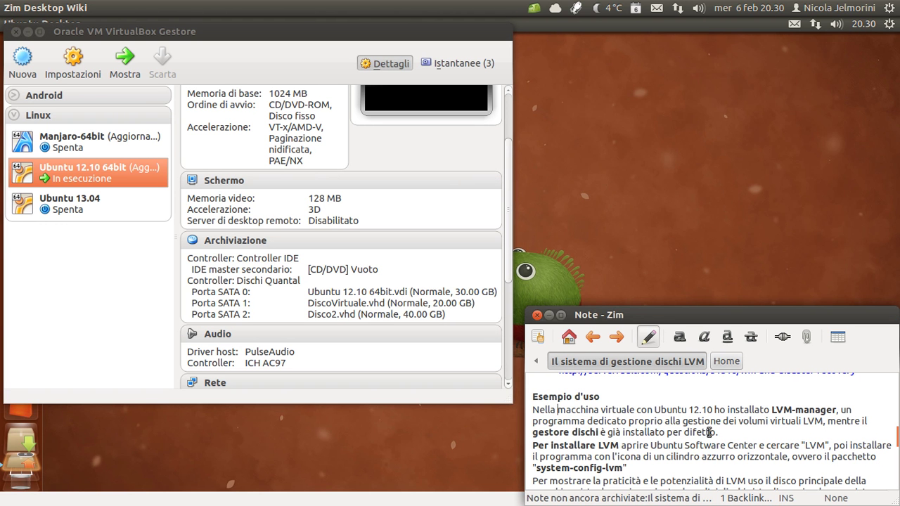
left_click_drag(720, 431, 601, 414)
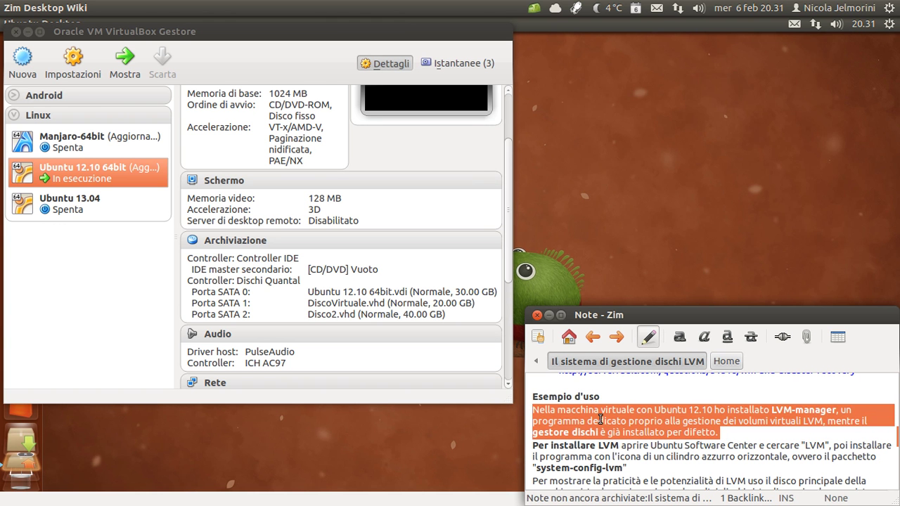
left_click(689, 420)
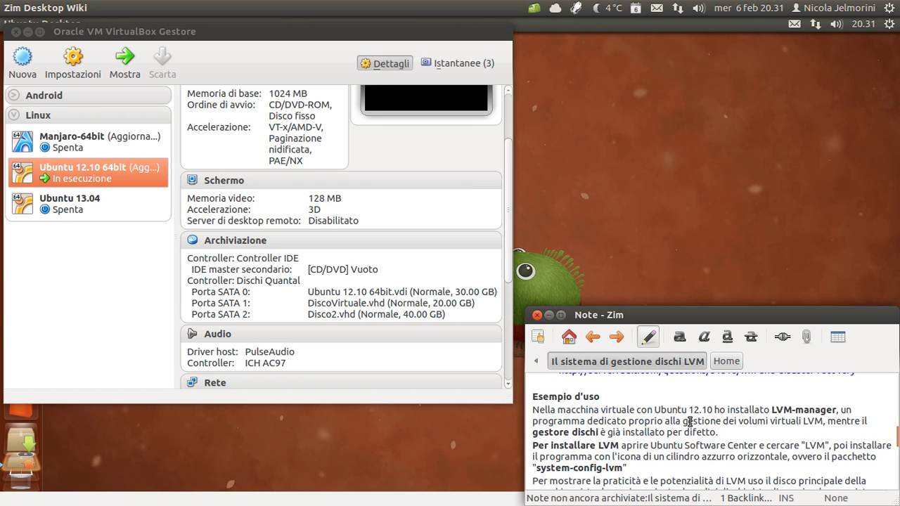
scroll(690, 422, "down", 1)
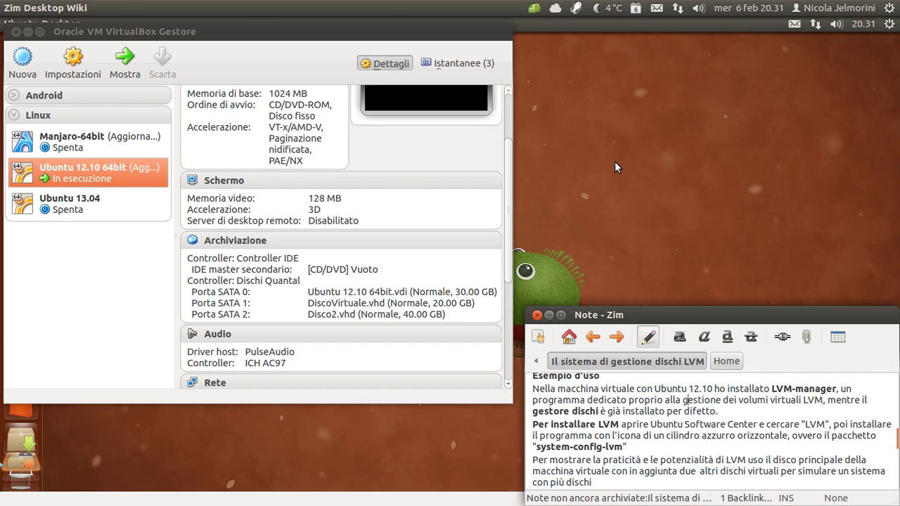
Step: Switch to the running Ubuntu 12.10 virtual machine and mark "LVM-manager" in the note's first sentence, then clear the selection
key("alt+Tab")
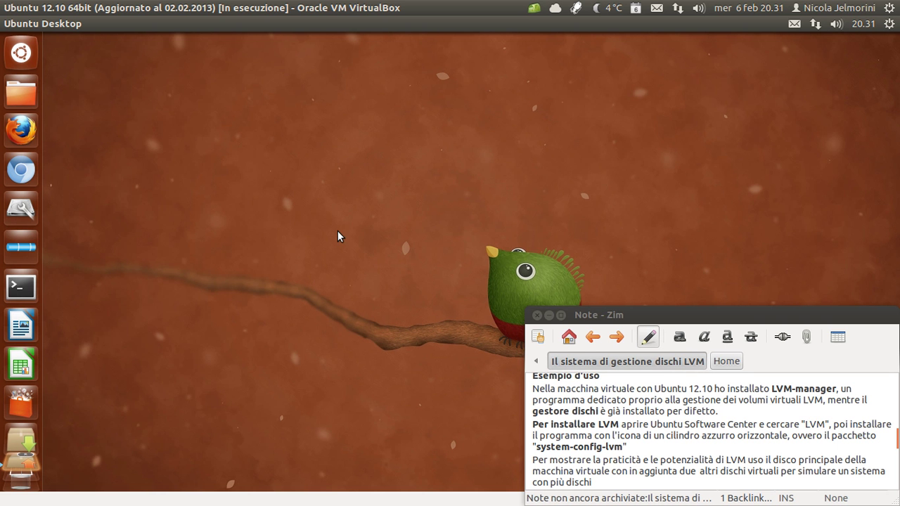
left_click(747, 389)
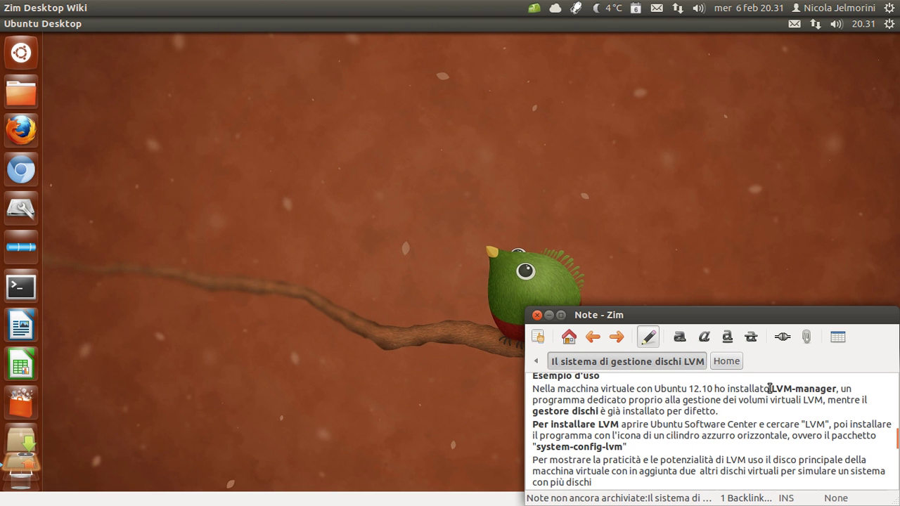
left_click_drag(770, 389, 838, 388)
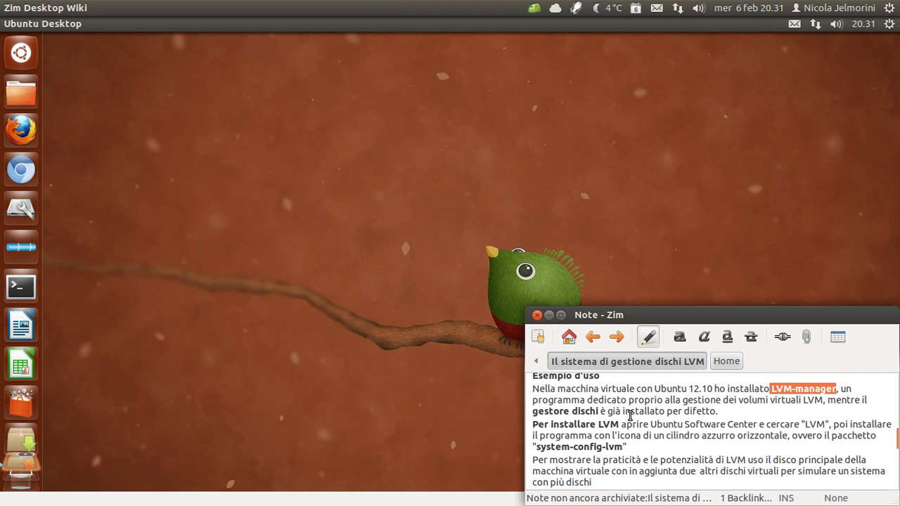
scroll(630, 416, "down", 1)
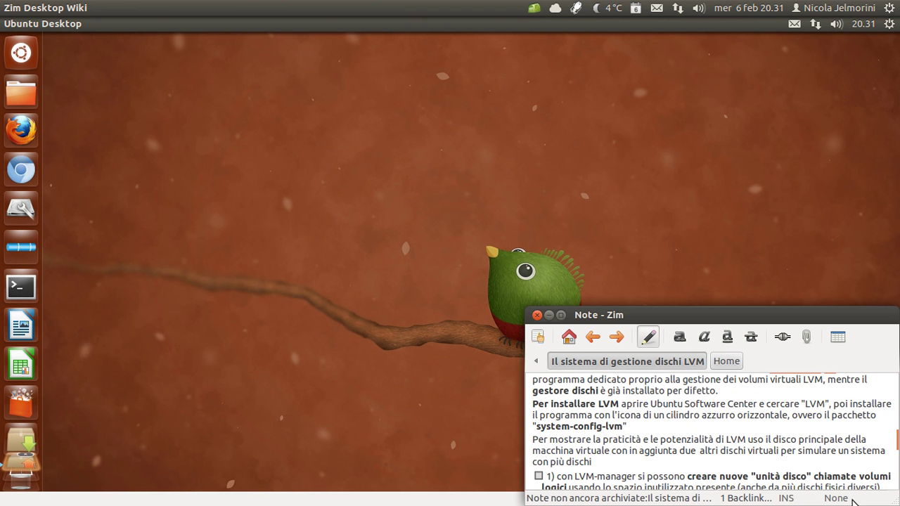
scroll(778, 423, "up", 2)
left_click_drag(771, 410, 837, 410)
left_click(702, 430)
scroll(702, 429, "down", 1)
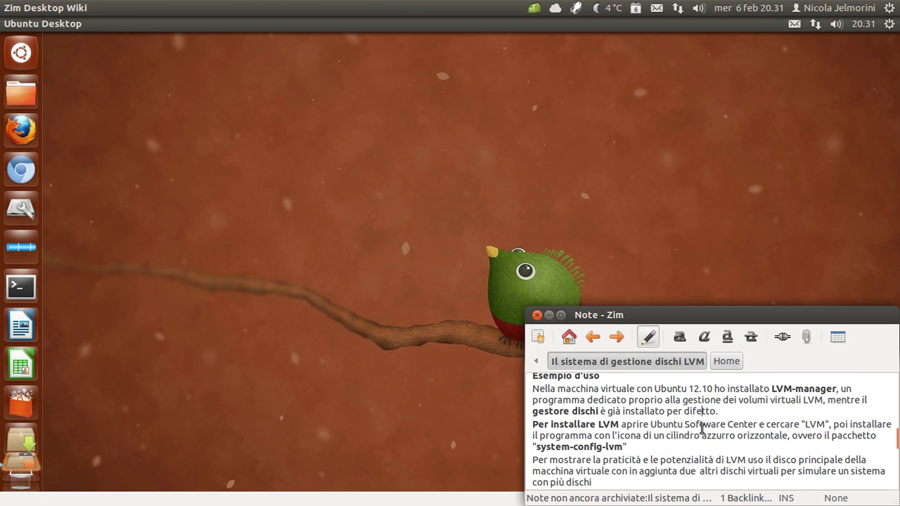
Step: Mark the installation instruction, the blue cylinder description and "system-config-lvm" in the "Per installare LVM" paragraph, then clear the selection
scroll(702, 431, "down", 1)
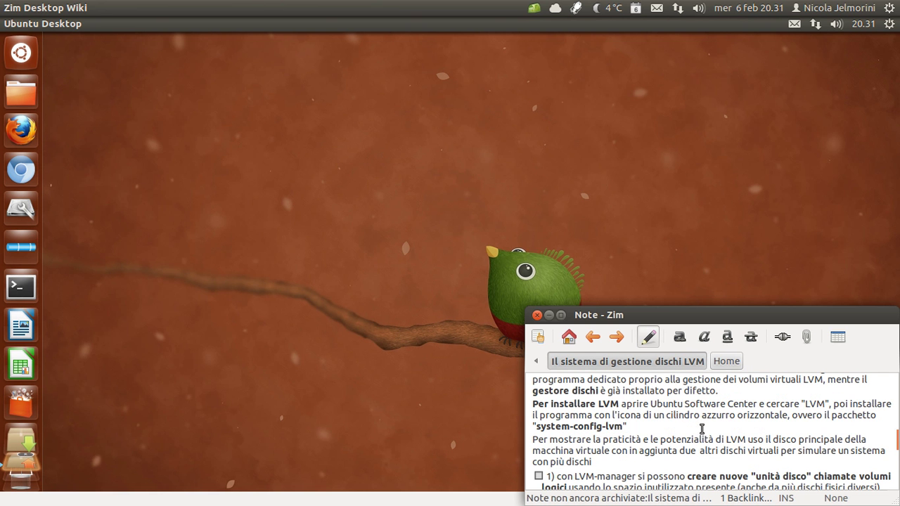
left_click_drag(653, 406, 843, 415)
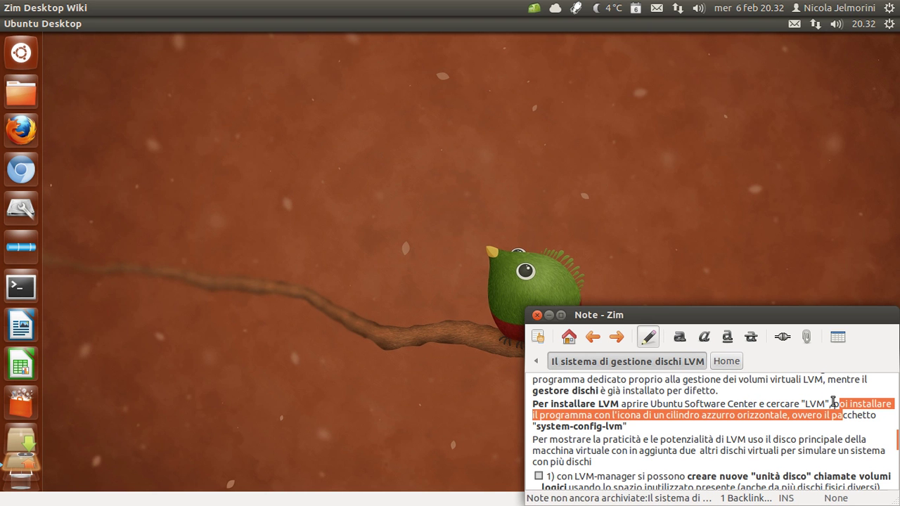
left_click(652, 410)
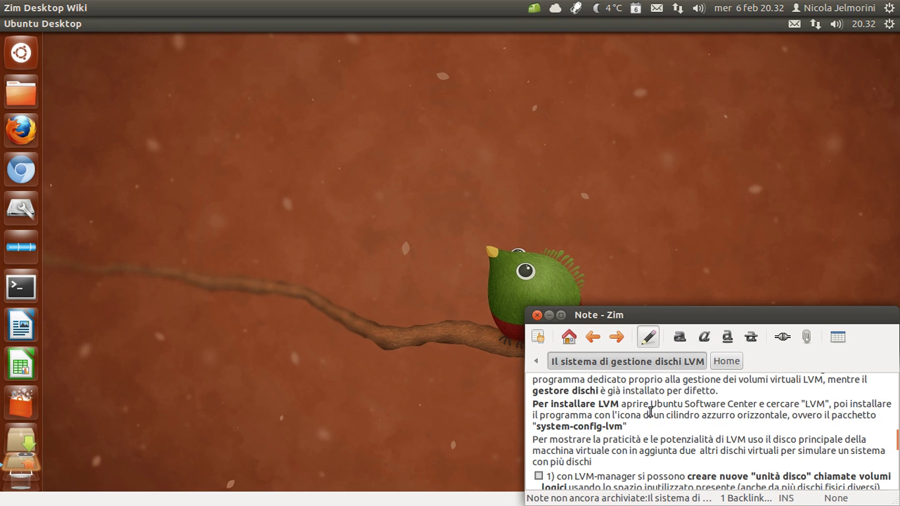
left_click_drag(643, 415, 801, 415)
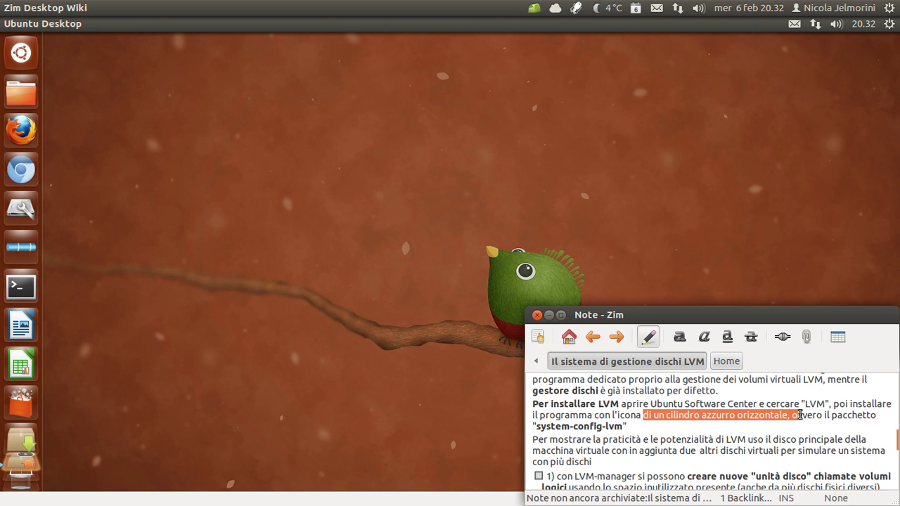
left_click_drag(625, 426, 539, 426)
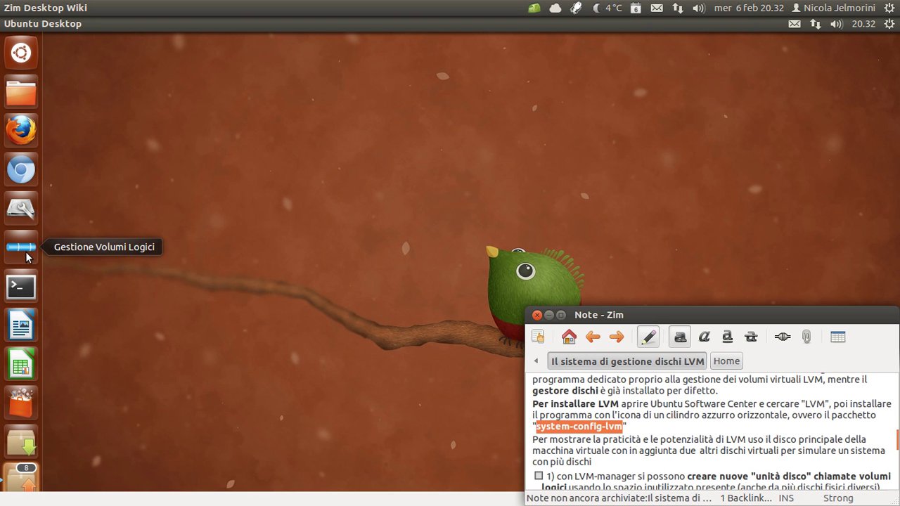
left_click(717, 416)
Step: Read through the note from the installation paragraph to points 1) to 1.4) on creating logical volumes with LVM-manager
scroll(718, 412, "up", 1)
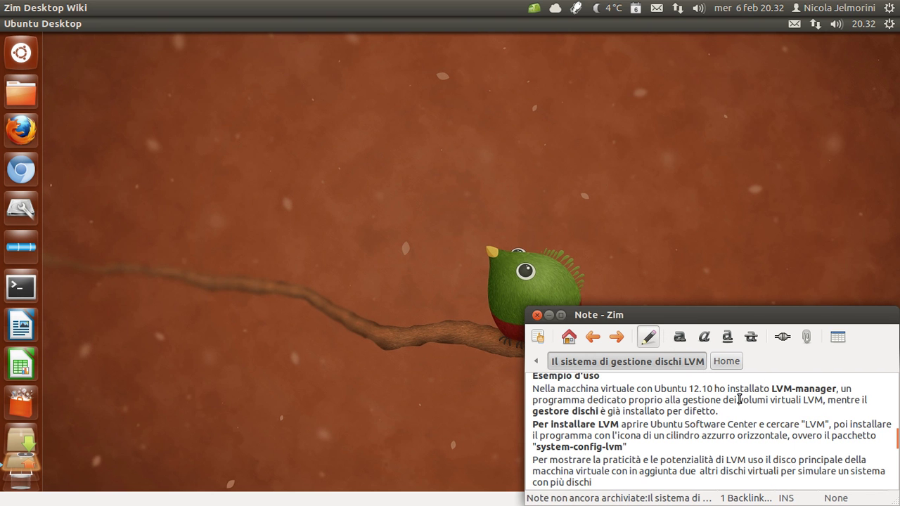
scroll(741, 402, "down", 1)
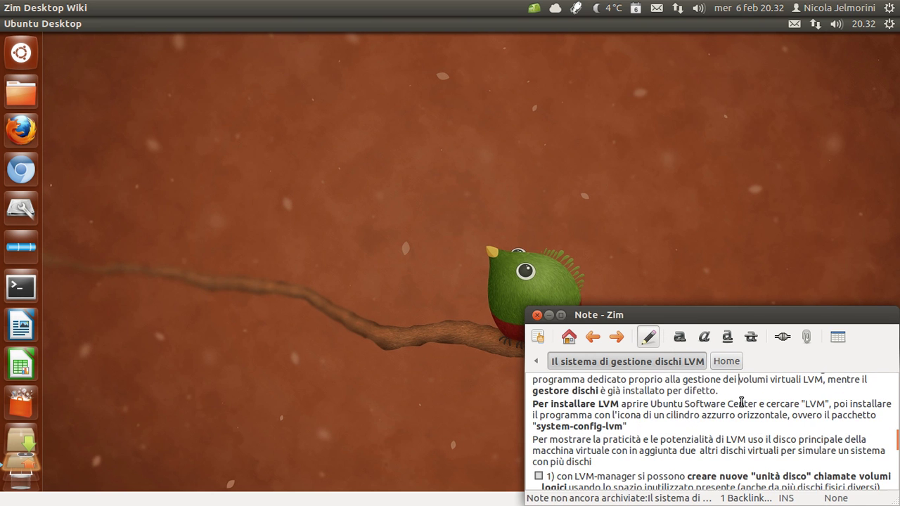
scroll(742, 402, "down", 1)
scroll(681, 422, "down", 1)
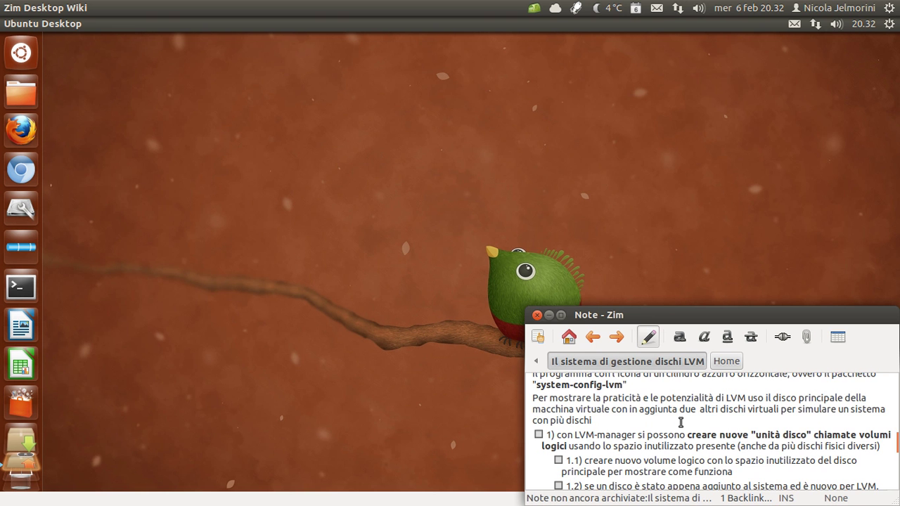
scroll(681, 422, "down", 1)
scroll(681, 422, "down", 1)
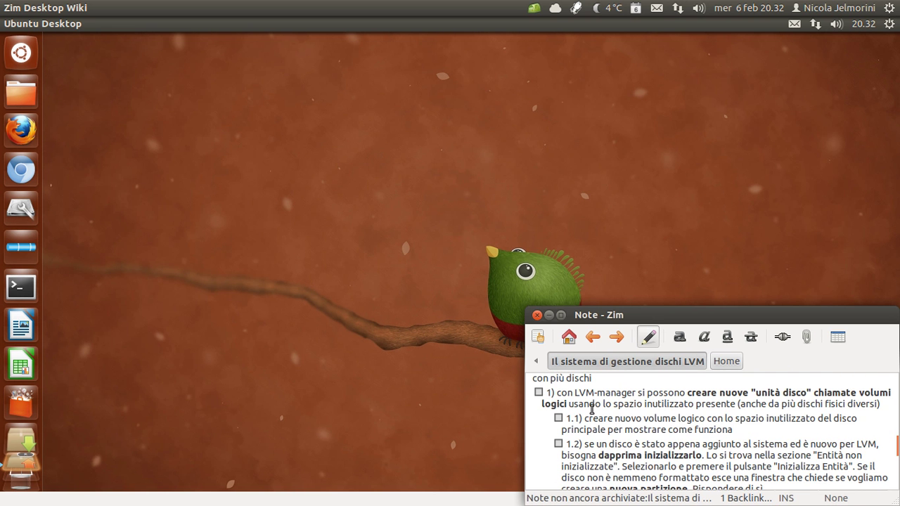
scroll(642, 436, "down", 3)
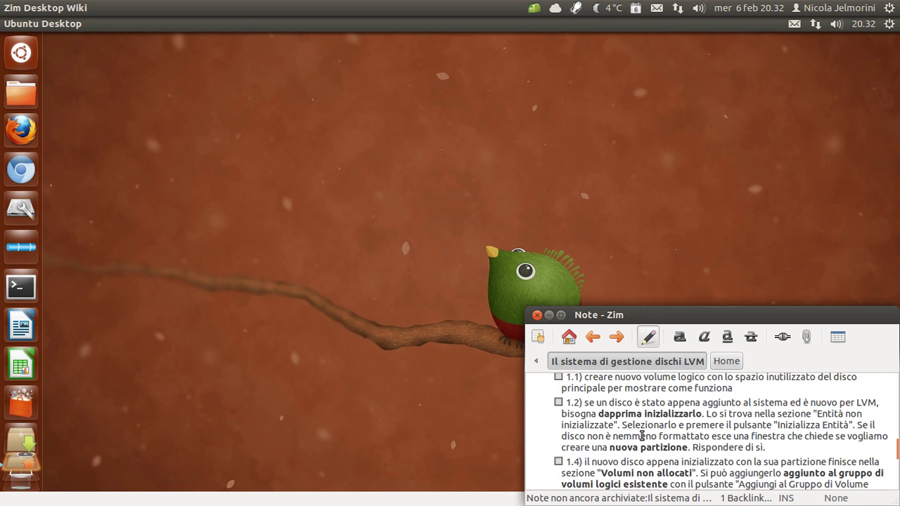
scroll(642, 436, "up", 3)
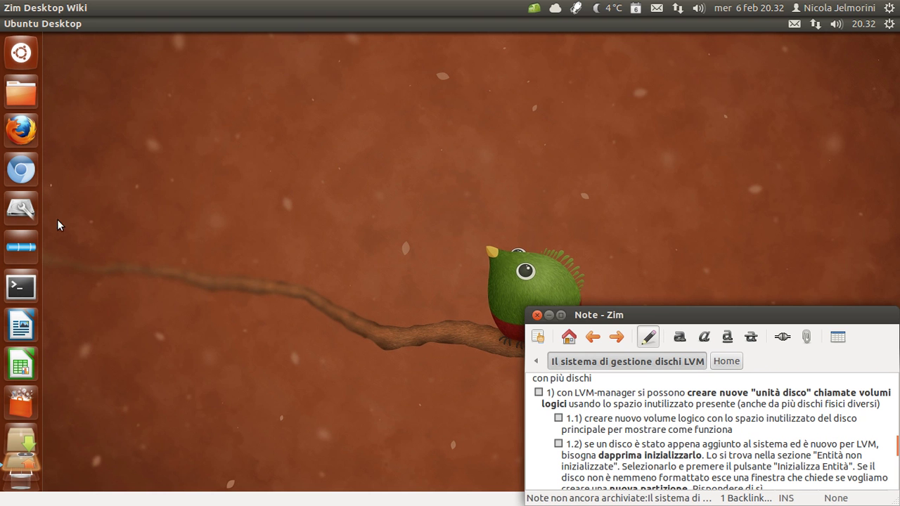
Step: Open the Dischi utility in the virtual machine and examine the LVM2 PV volume of the 32 GB hard disk
left_click(21, 209)
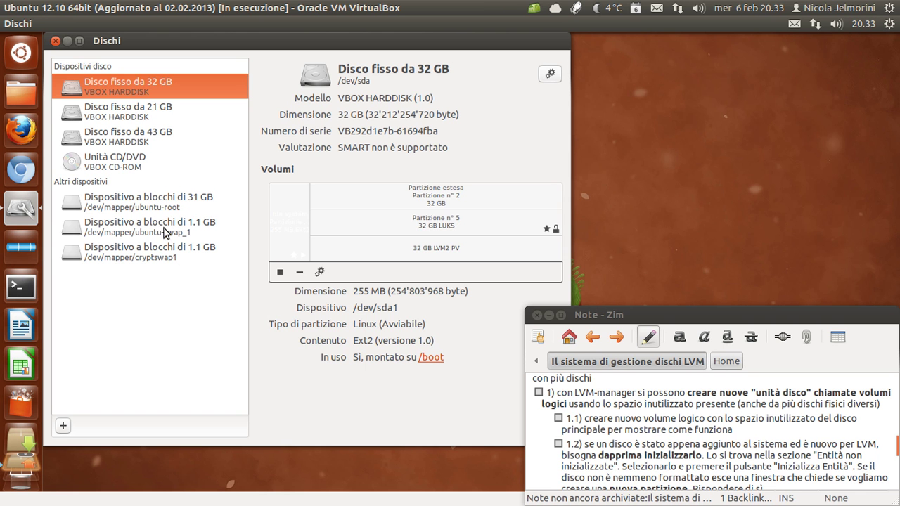
left_click(119, 114)
left_click(121, 92)
left_click(406, 240)
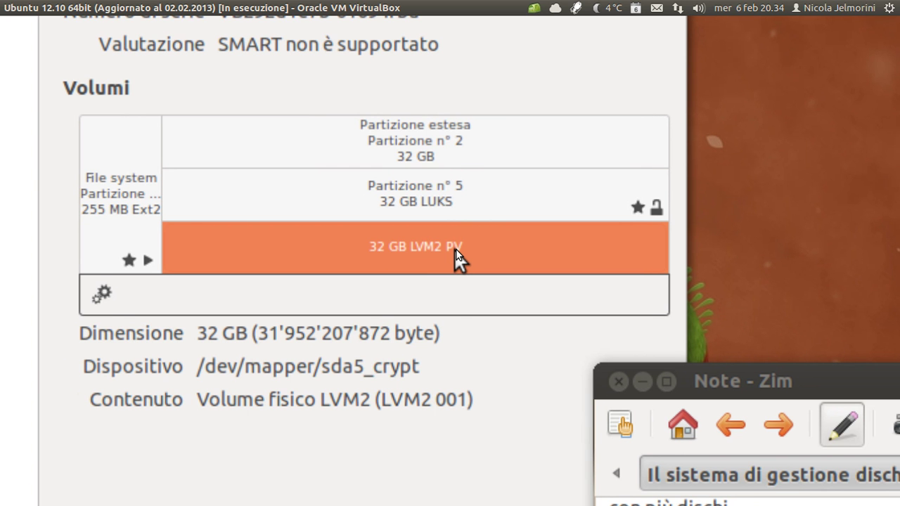
key("super+minus")
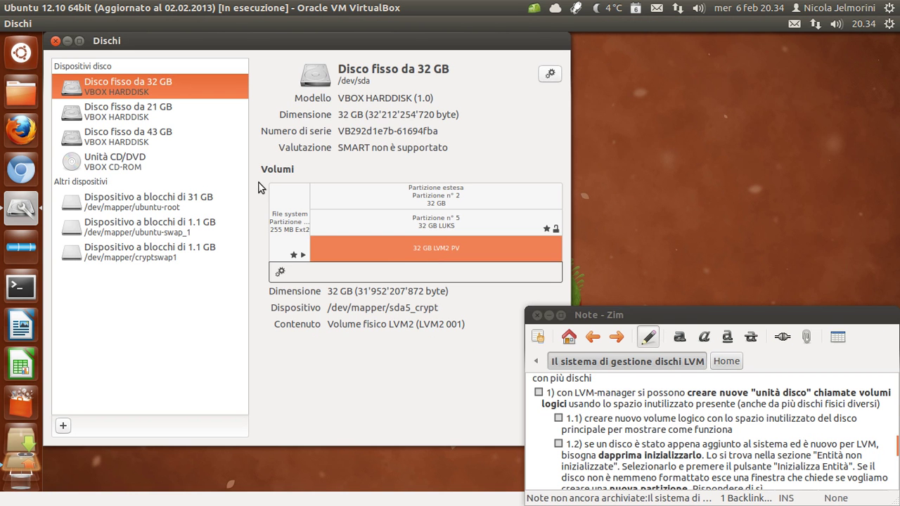
Step: Compare the volumes and contents of the 21 GB and 43 GB hard disks
left_click(136, 122)
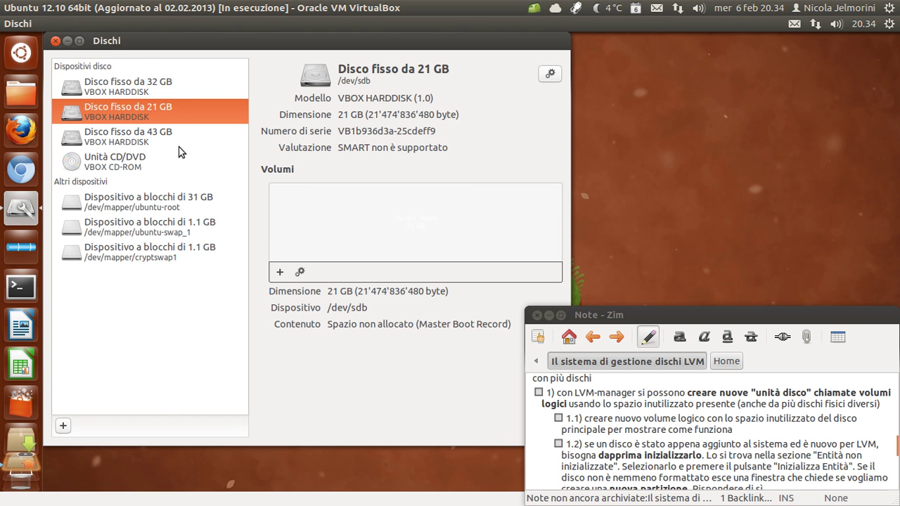
left_click(121, 138)
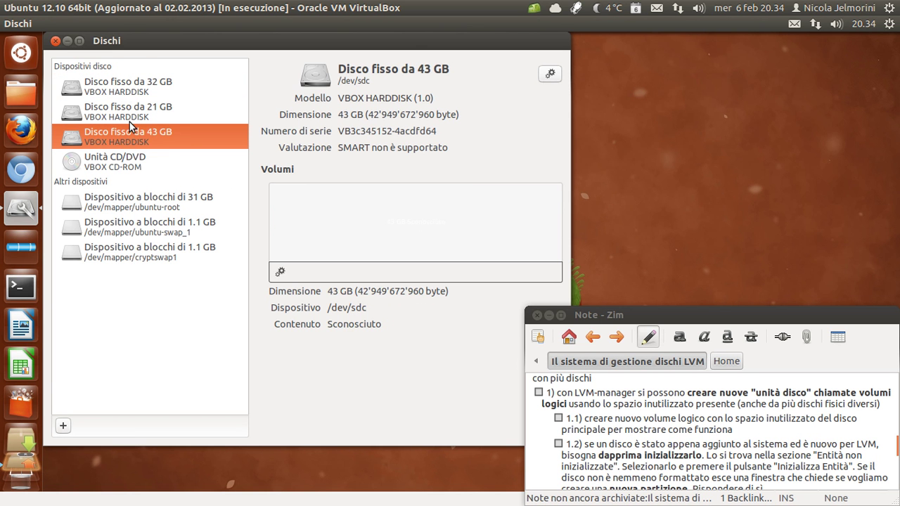
left_click(136, 118)
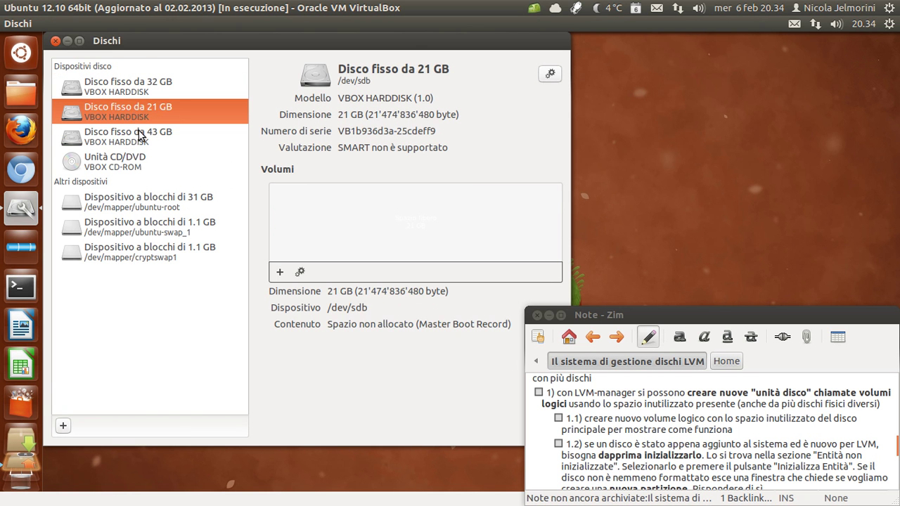
left_click(140, 143)
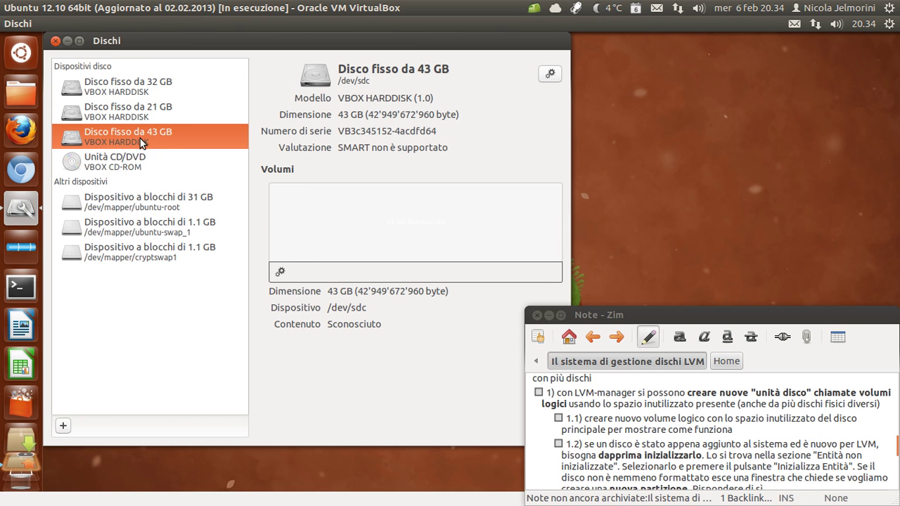
left_click(144, 114)
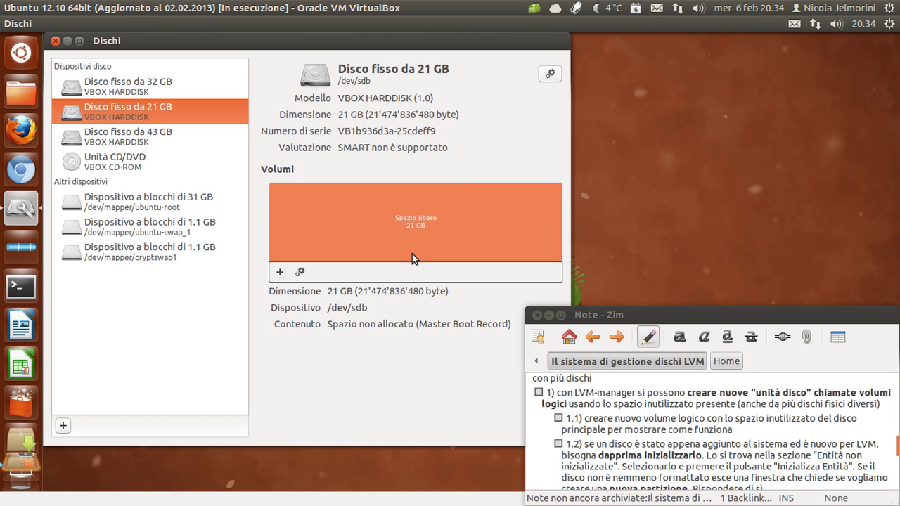
left_click(120, 135)
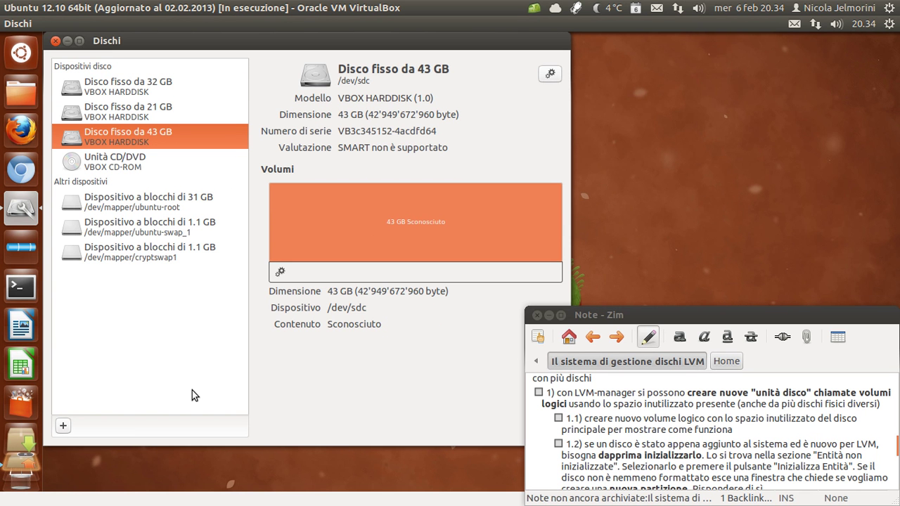
Step: Examine the ubuntu-root, cryptswap1 and ubuntu-swap_1 block devices, and return to the 32 GB hard disk's details
left_click(132, 202)
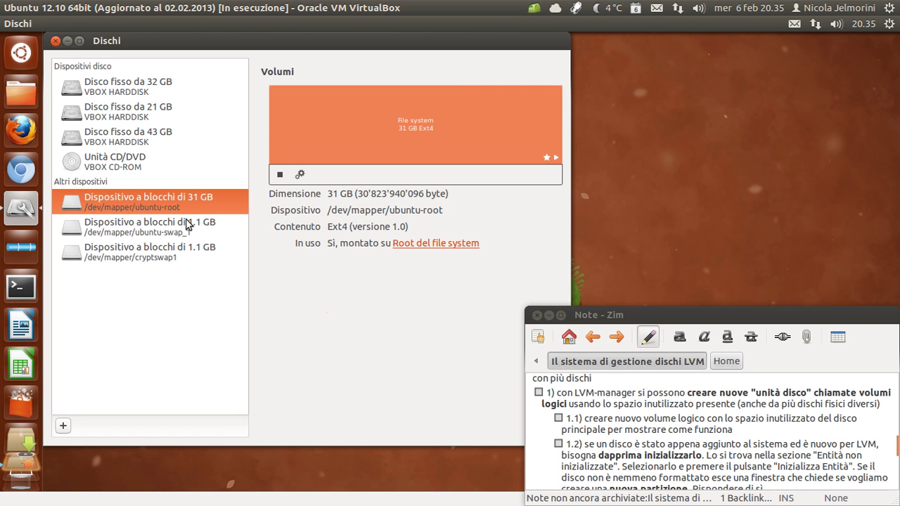
left_click(136, 254)
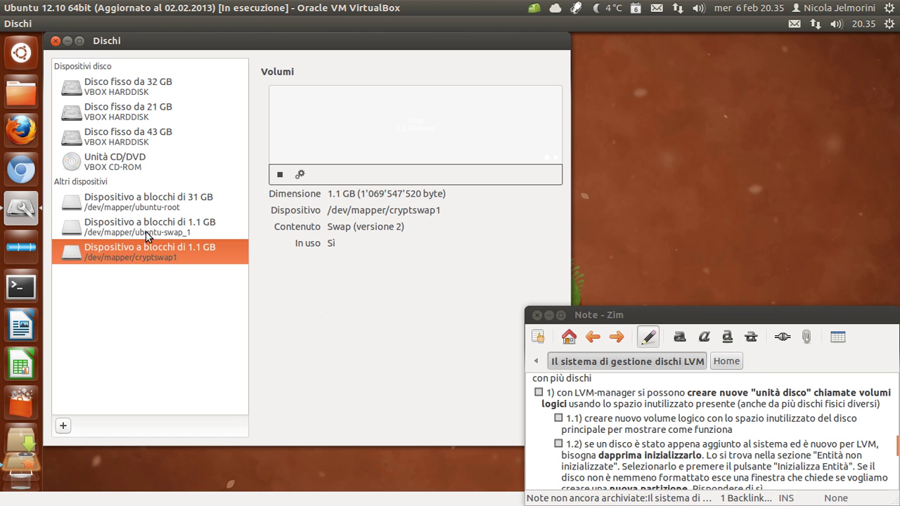
left_click(147, 231)
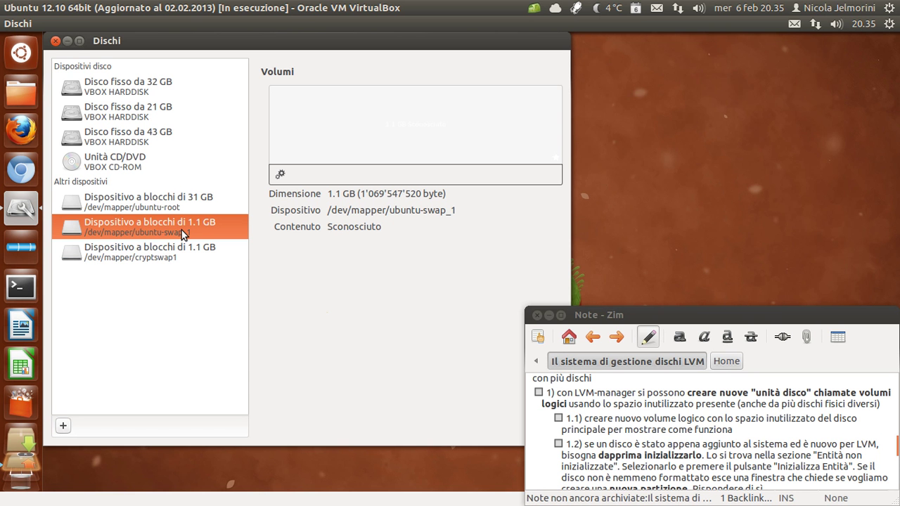
left_click(162, 198)
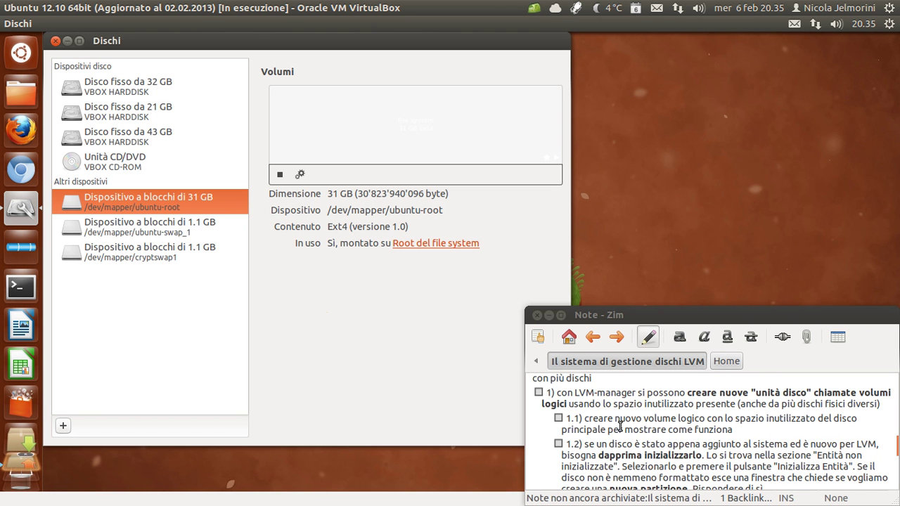
left_click(131, 95)
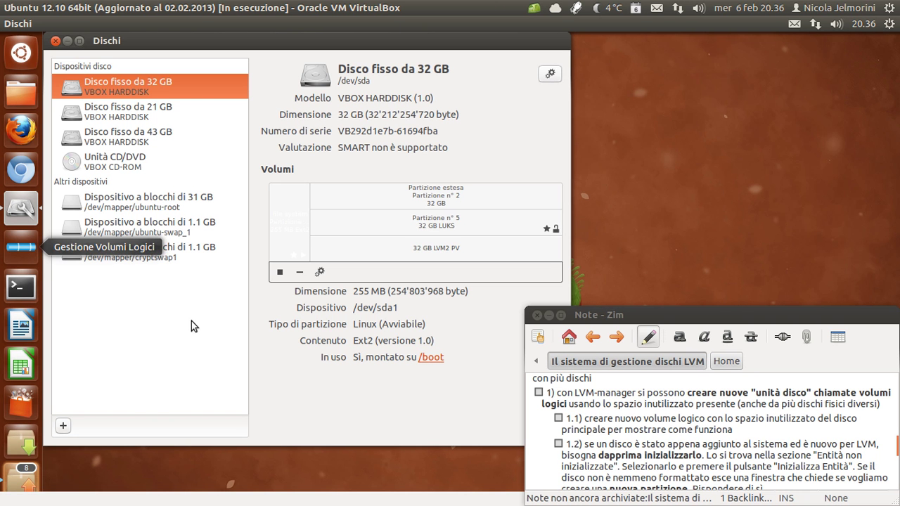
Step: Open Gestione Volumi Logici and authorize it with the administrator password
left_click(19, 258)
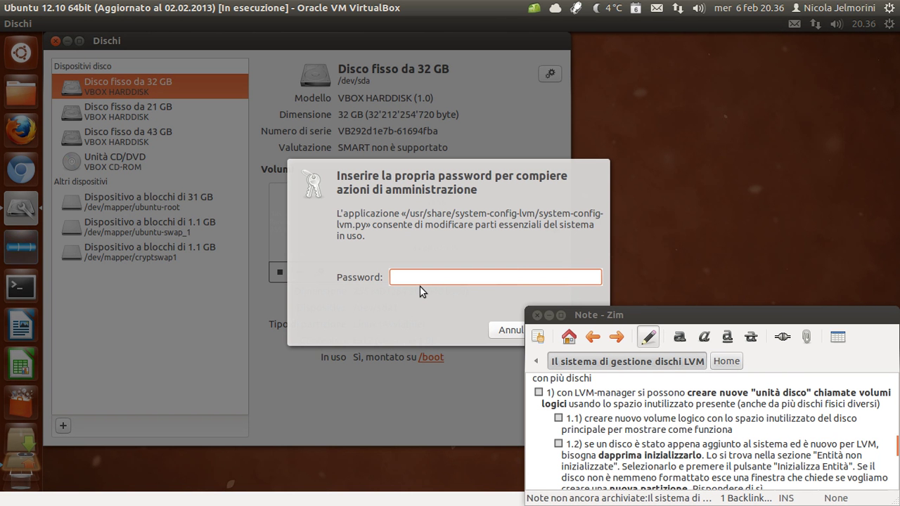
type("*******")
key("Return")
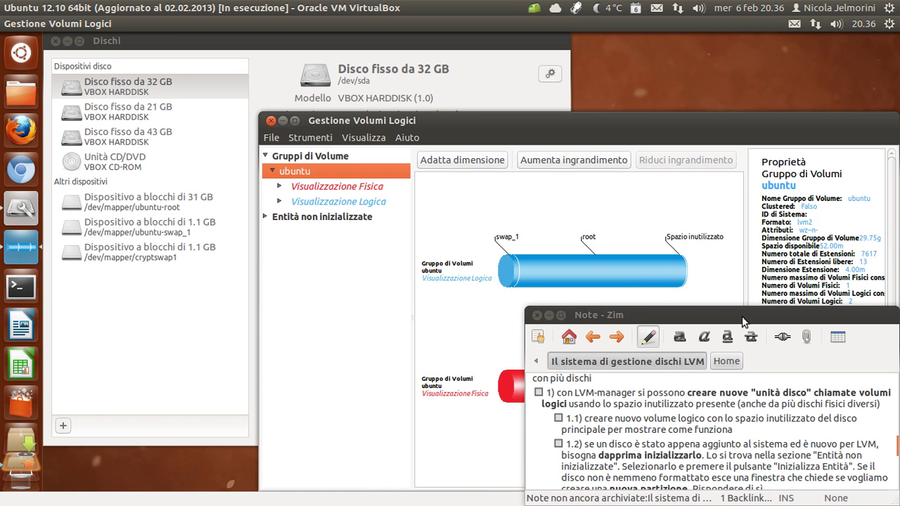
Step: Move the Zim note clear of the volume diagrams and roll it up to its title bar
left_click_drag(744, 322, 218, 322)
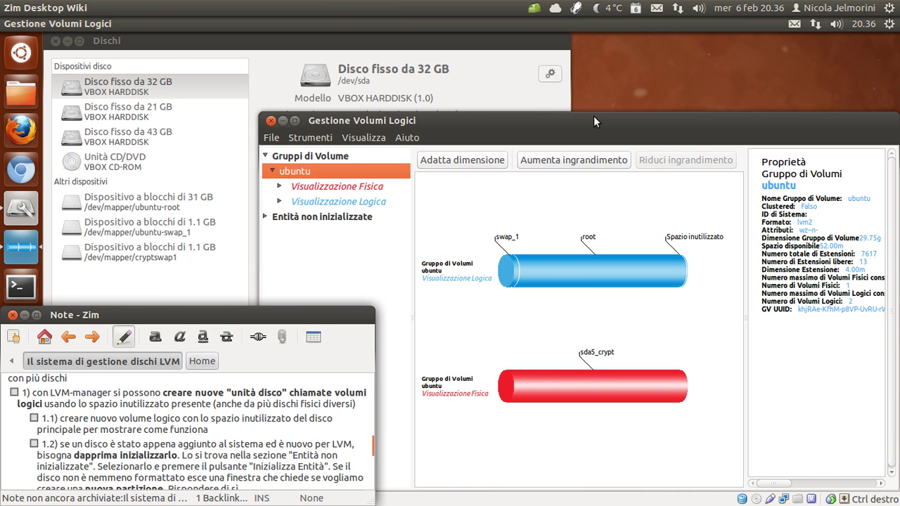
left_click(566, 237)
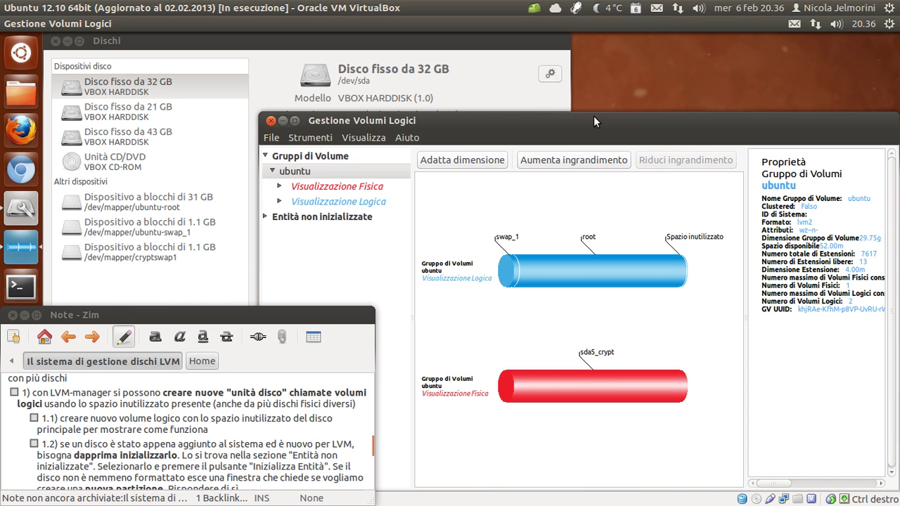
double_click(257, 322)
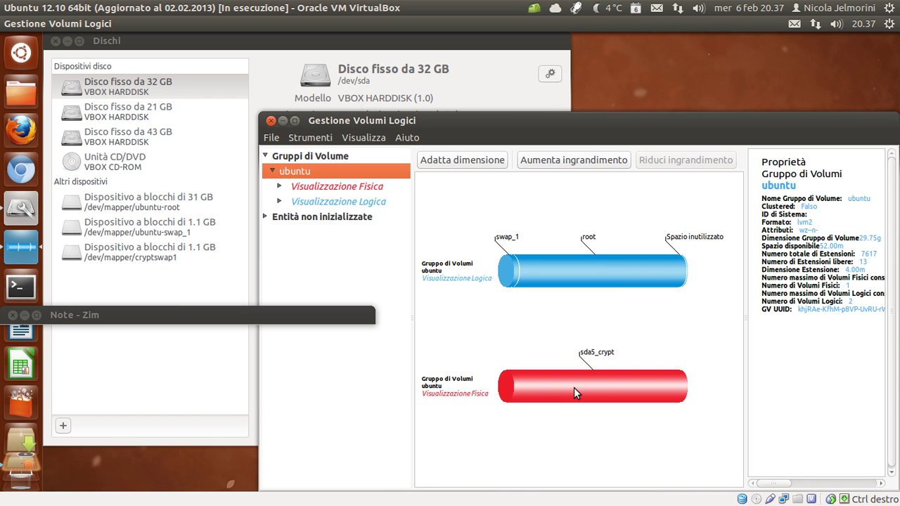
Step: Examine the ubuntu group's physical and logical views with root, swap_1 and sda5_crypt, and expand the uninitialized entities
left_click(320, 187)
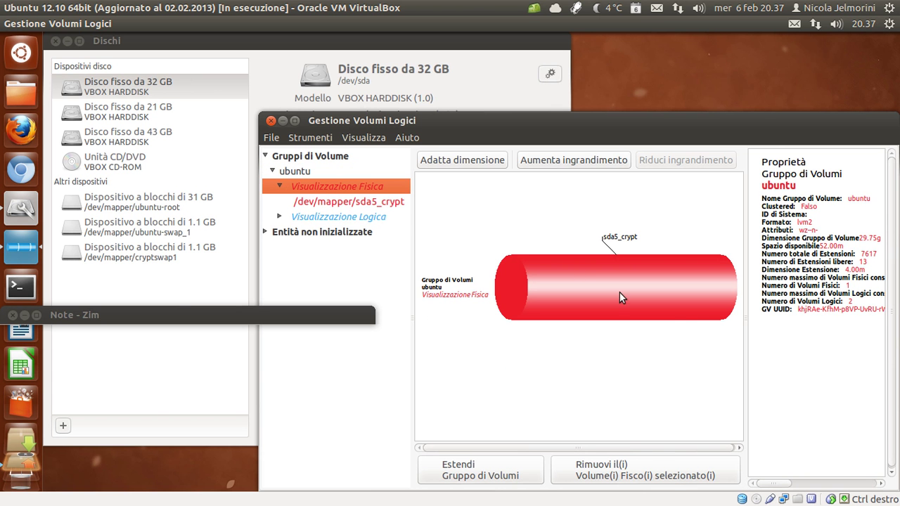
left_click(316, 217)
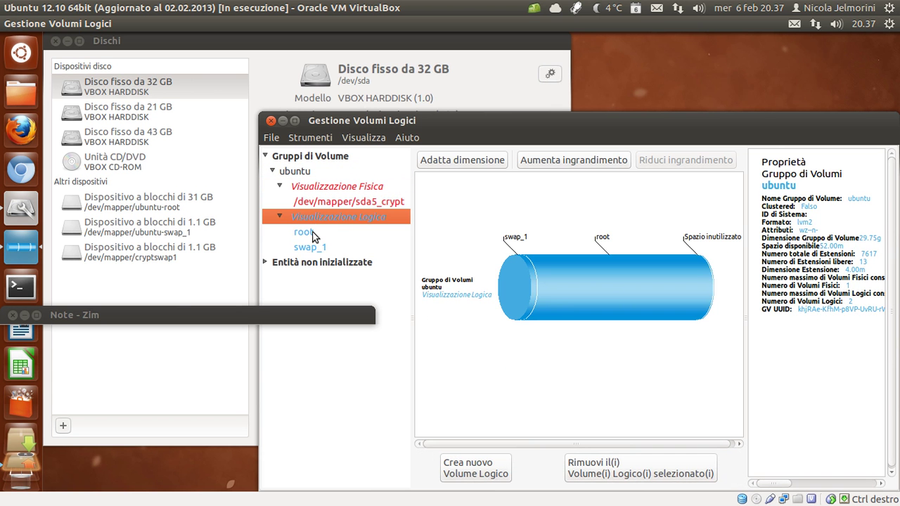
left_click(316, 230)
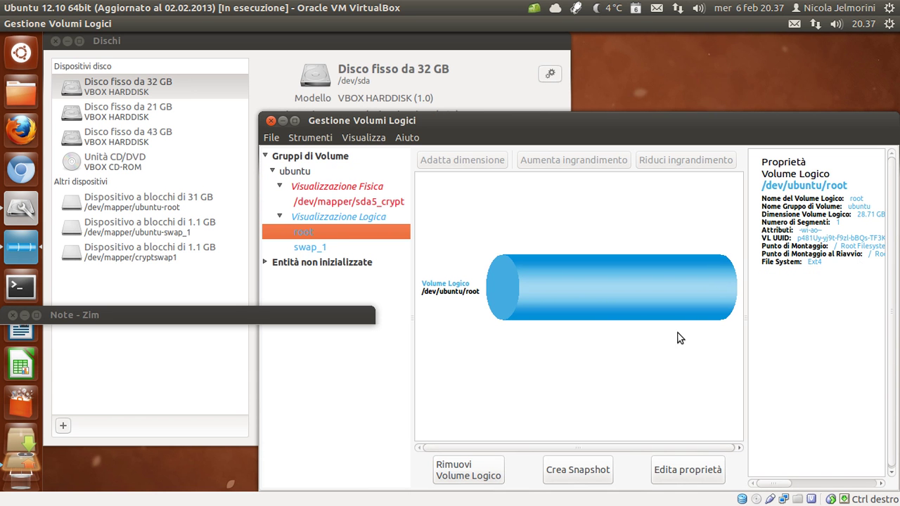
left_click(304, 249)
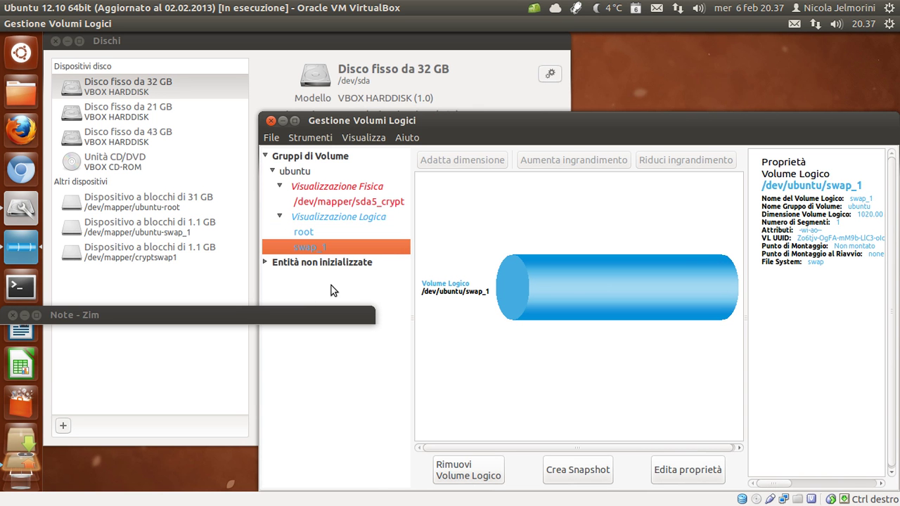
left_click(330, 202)
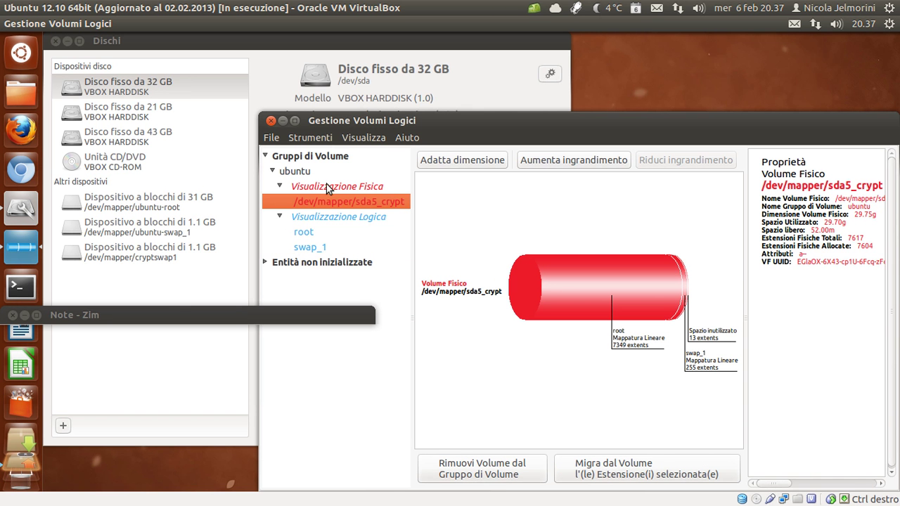
left_click(317, 158)
left_click(311, 173)
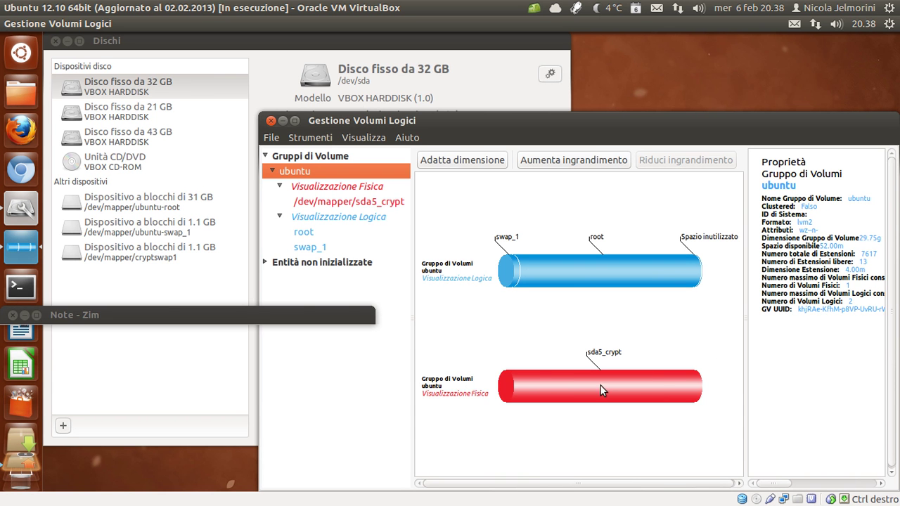
left_click(267, 262)
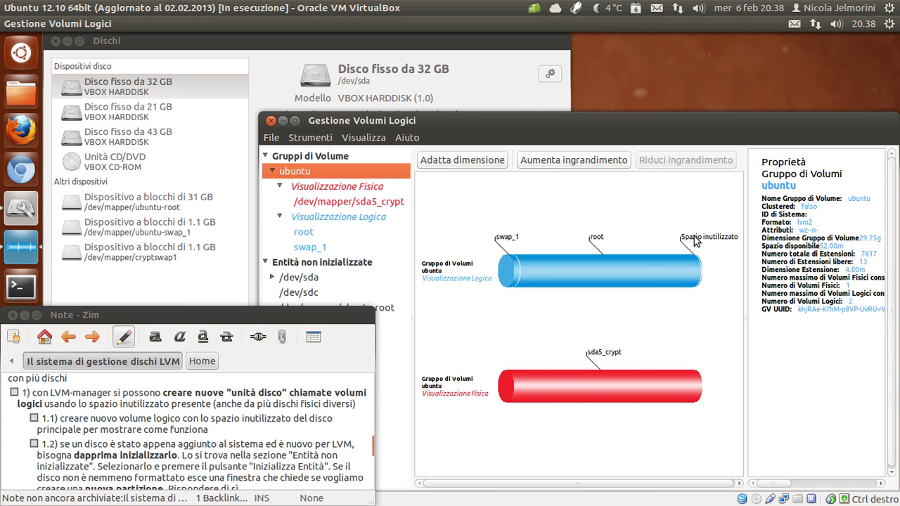
Step: Highlight point 1.1) on creating a new logical volume in the note, clear the selection and tick its checkbox
left_click_drag(211, 430, 44, 419)
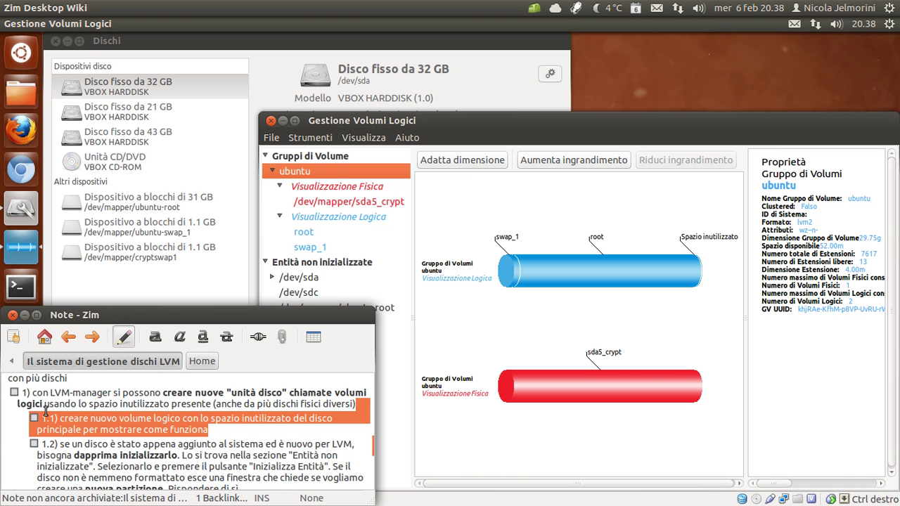
left_click(134, 419)
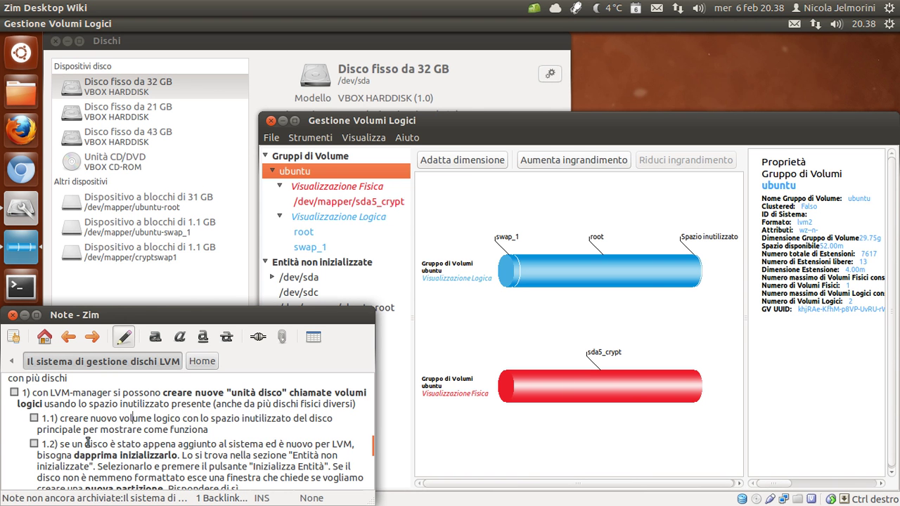
left_click(34, 419)
left_click(549, 223)
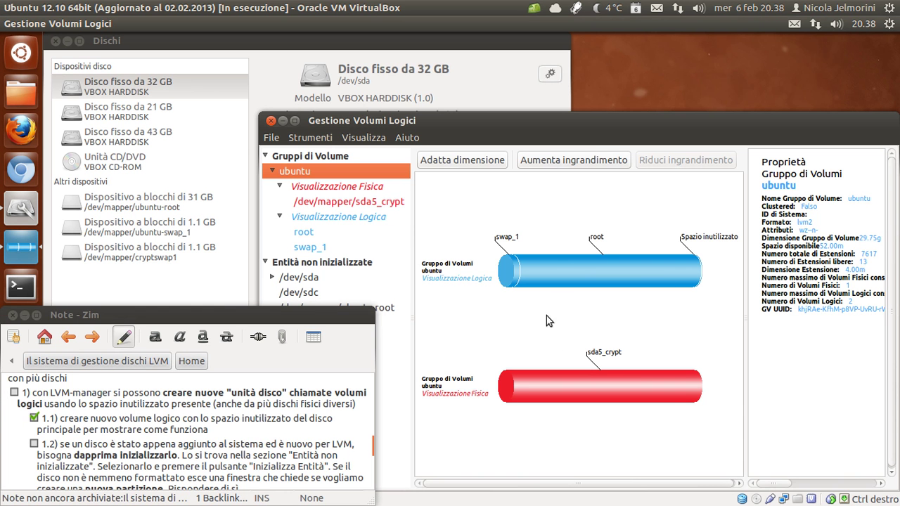
Step: Display the ubuntu group's logical view, and roll the note up and back down to check the uninitialized entities behind it
left_click(319, 218)
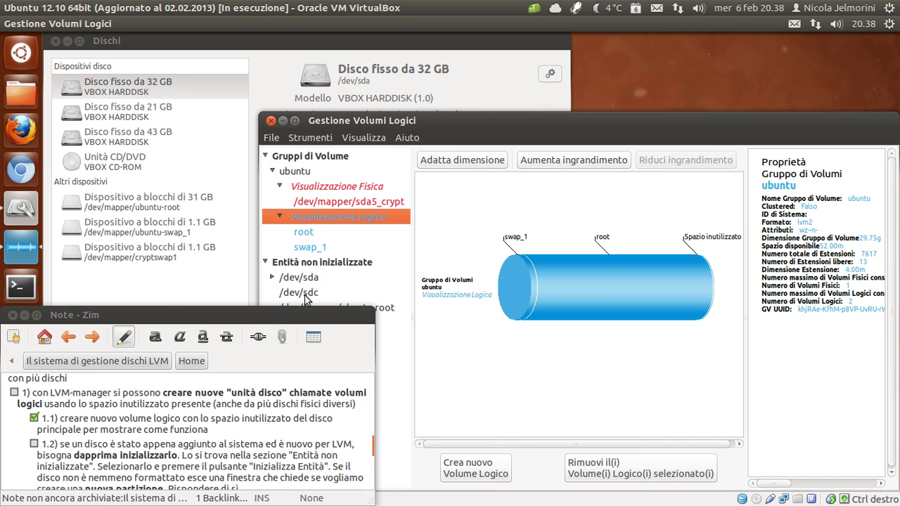
double_click(297, 317)
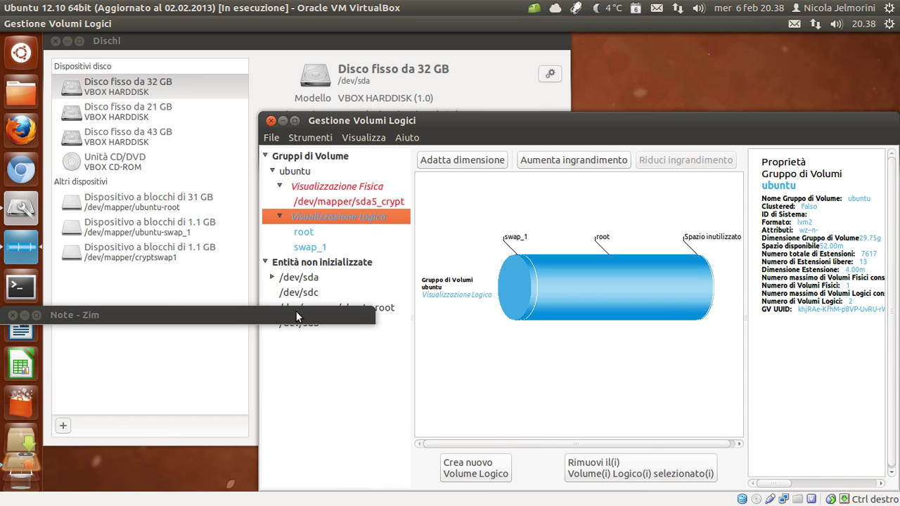
double_click(296, 318)
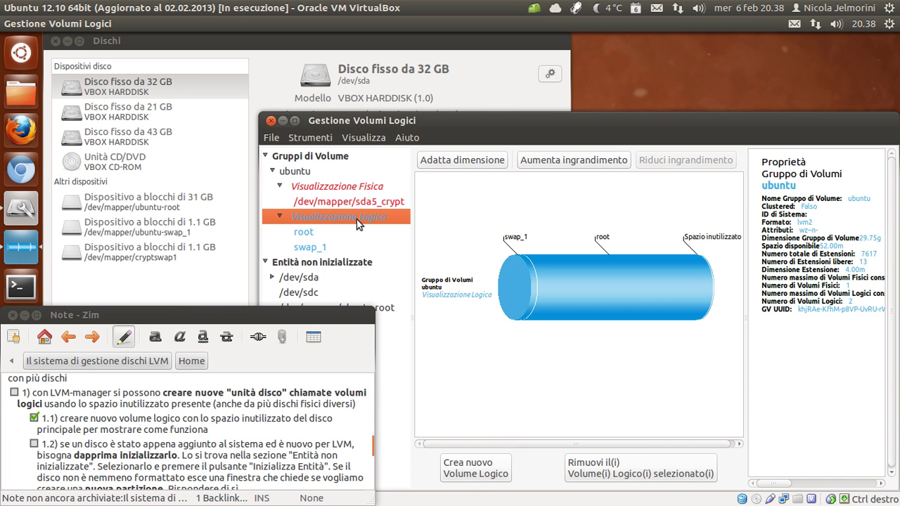